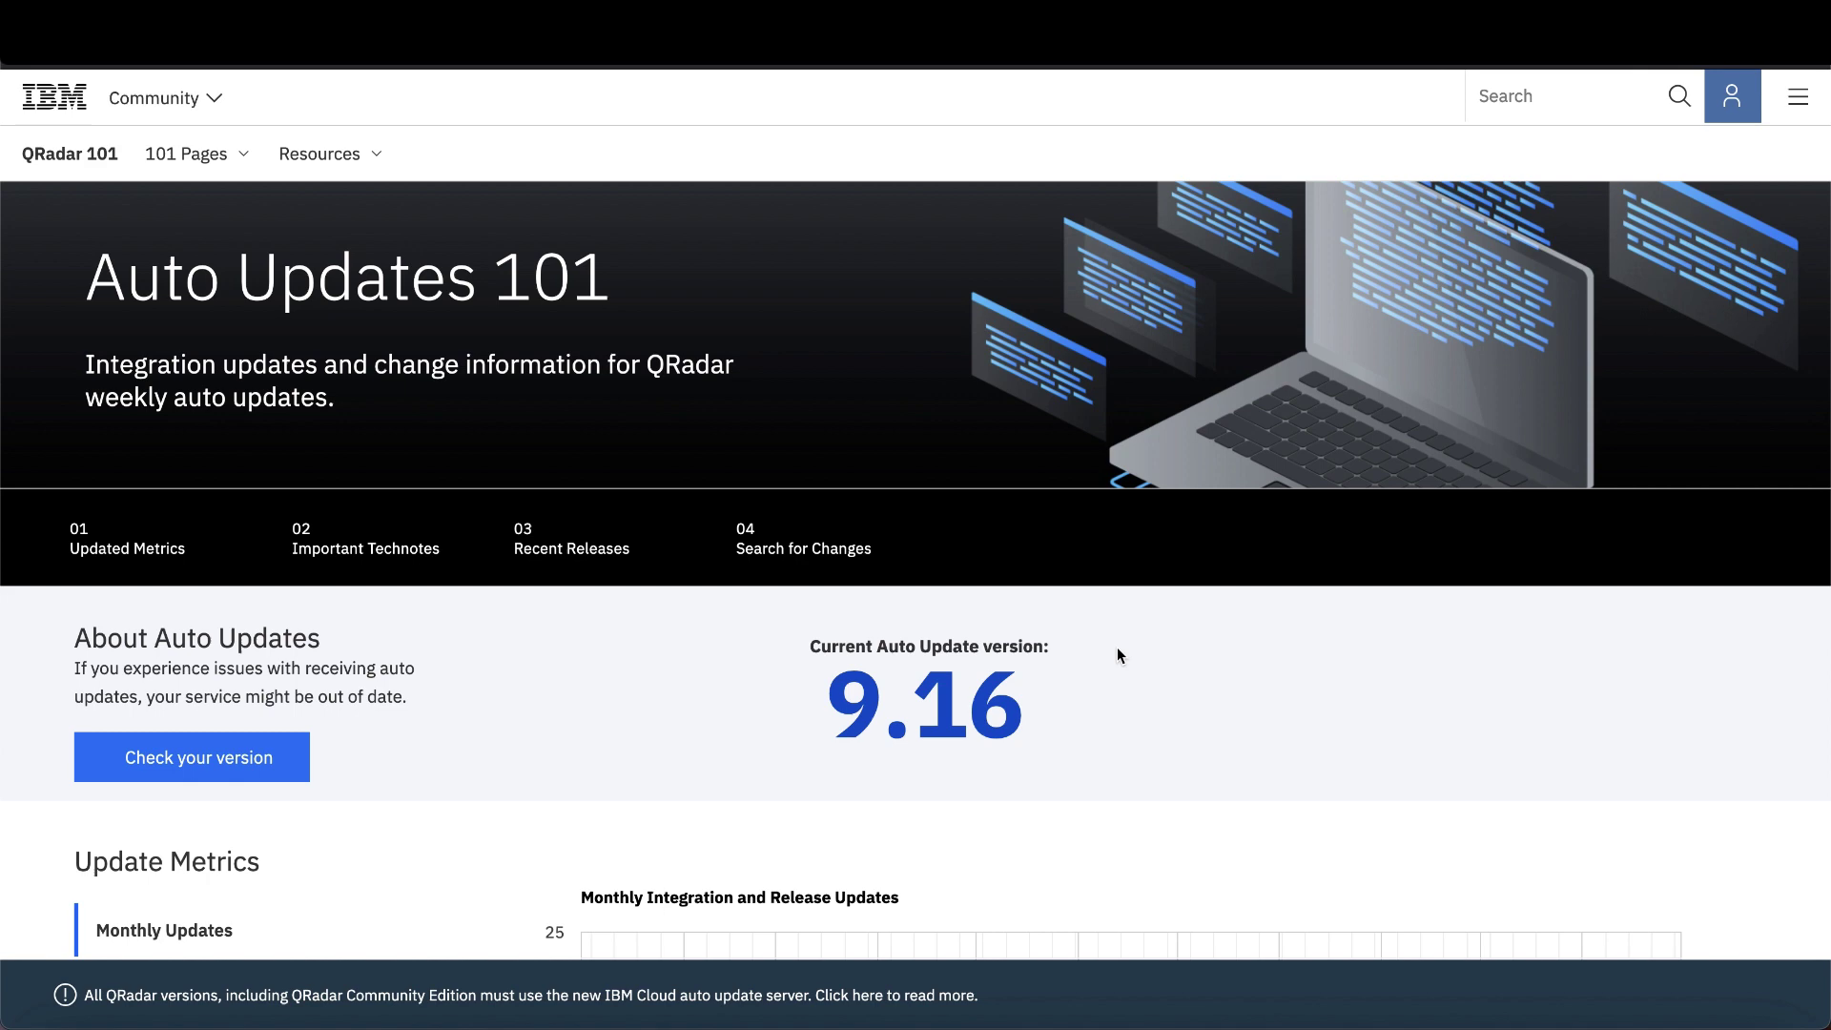
- Scroll the QRadar 101 community page down to the Monthly Updates chart
scroll(1118, 650, "down", 3)
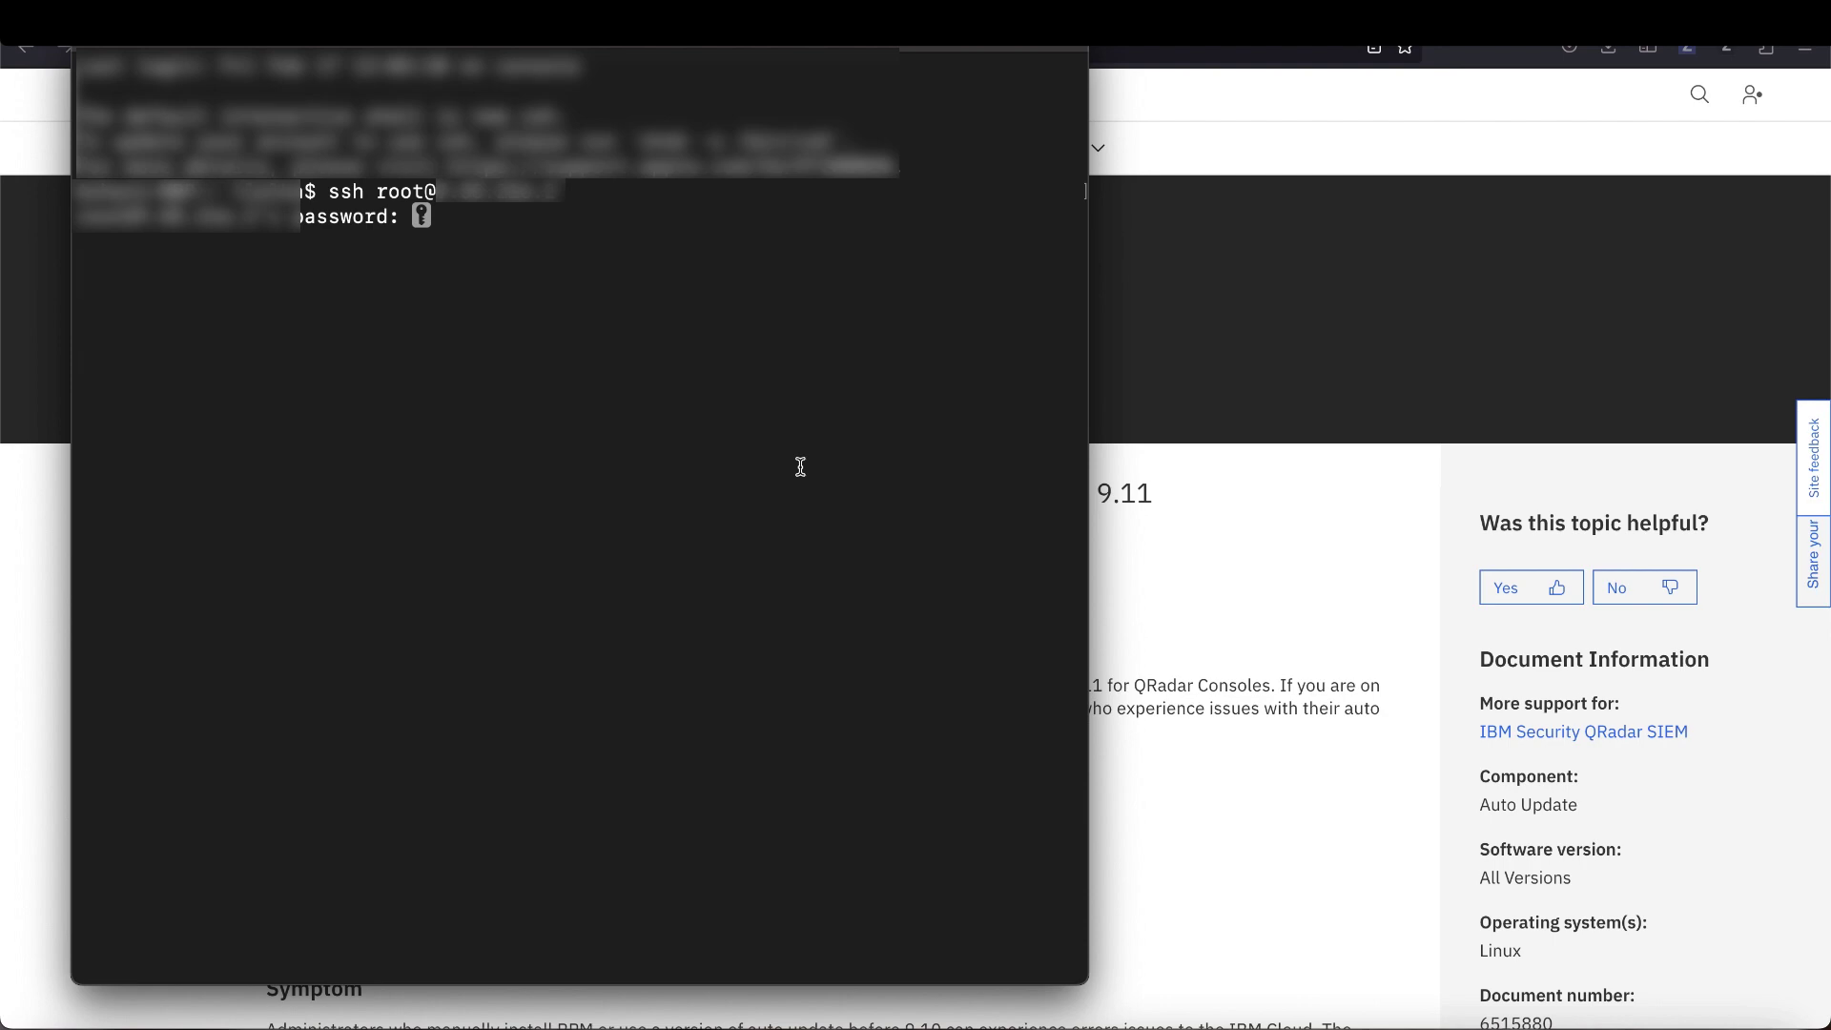
- Log in as root and copy the UpdateConfs.pl -v version command from the support article
key("Return")
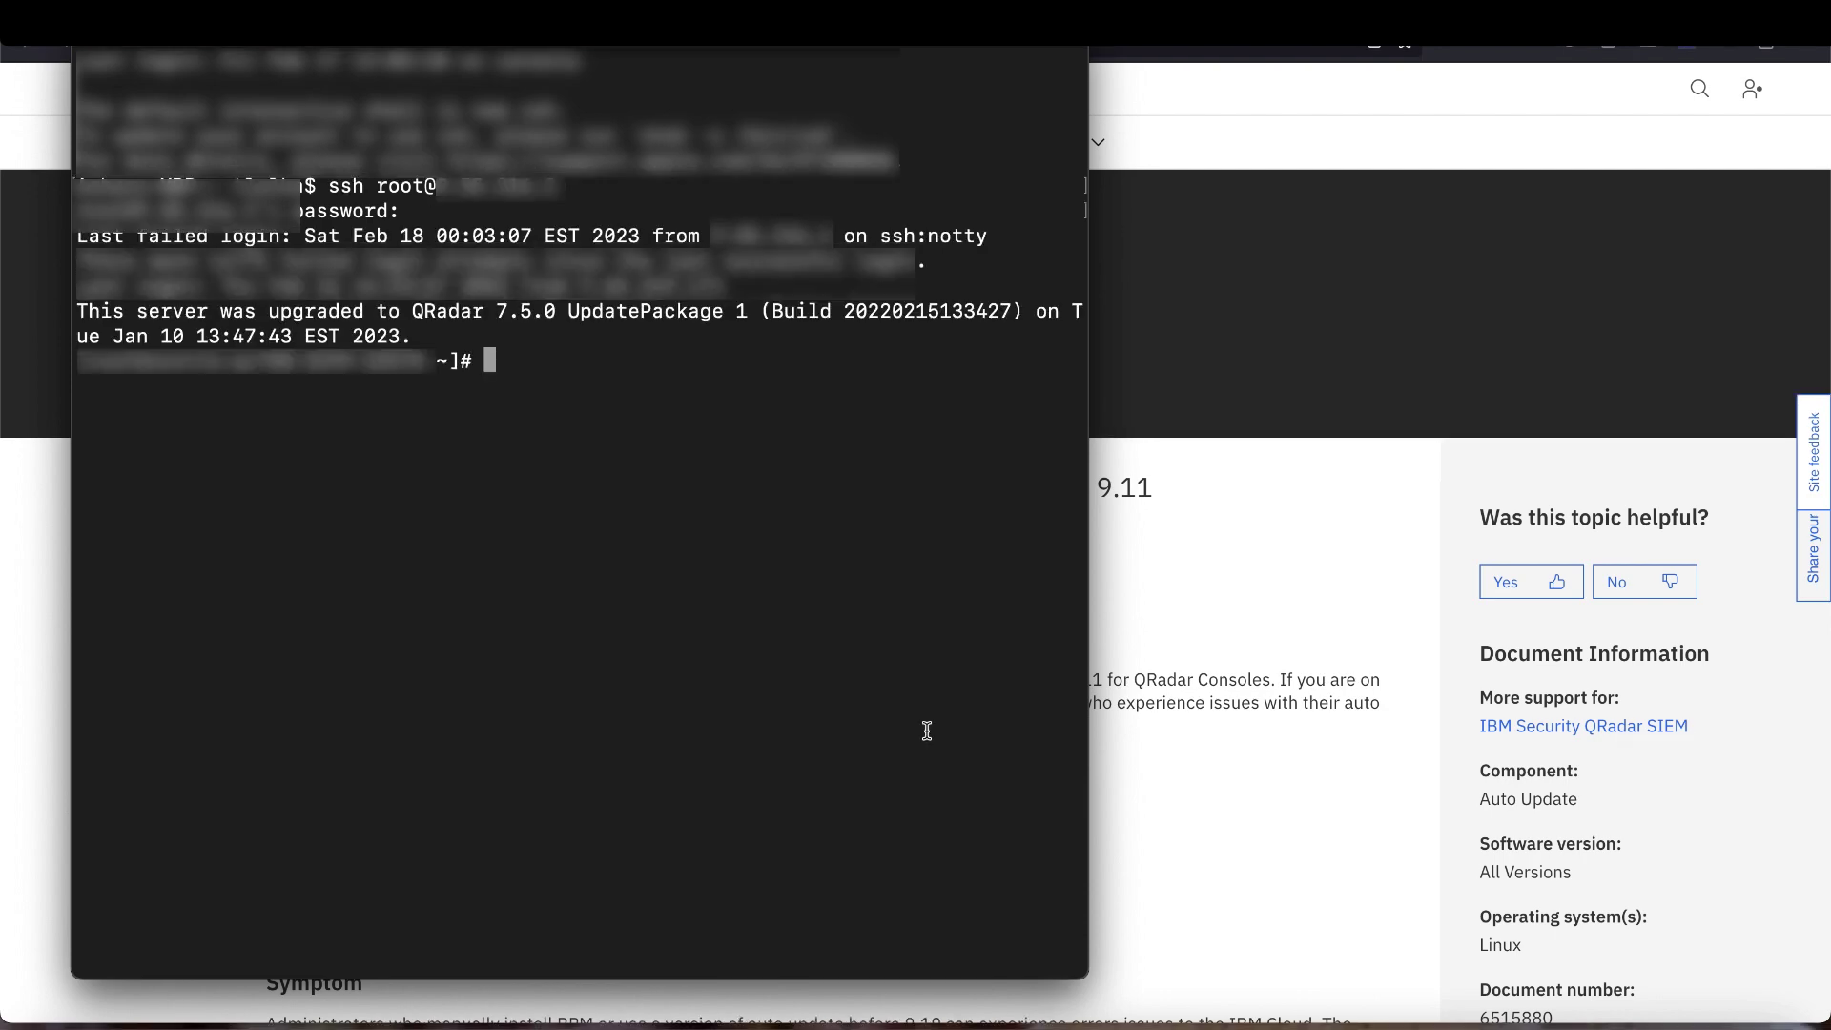
left_click(1182, 638)
scroll(934, 683, "down", 7)
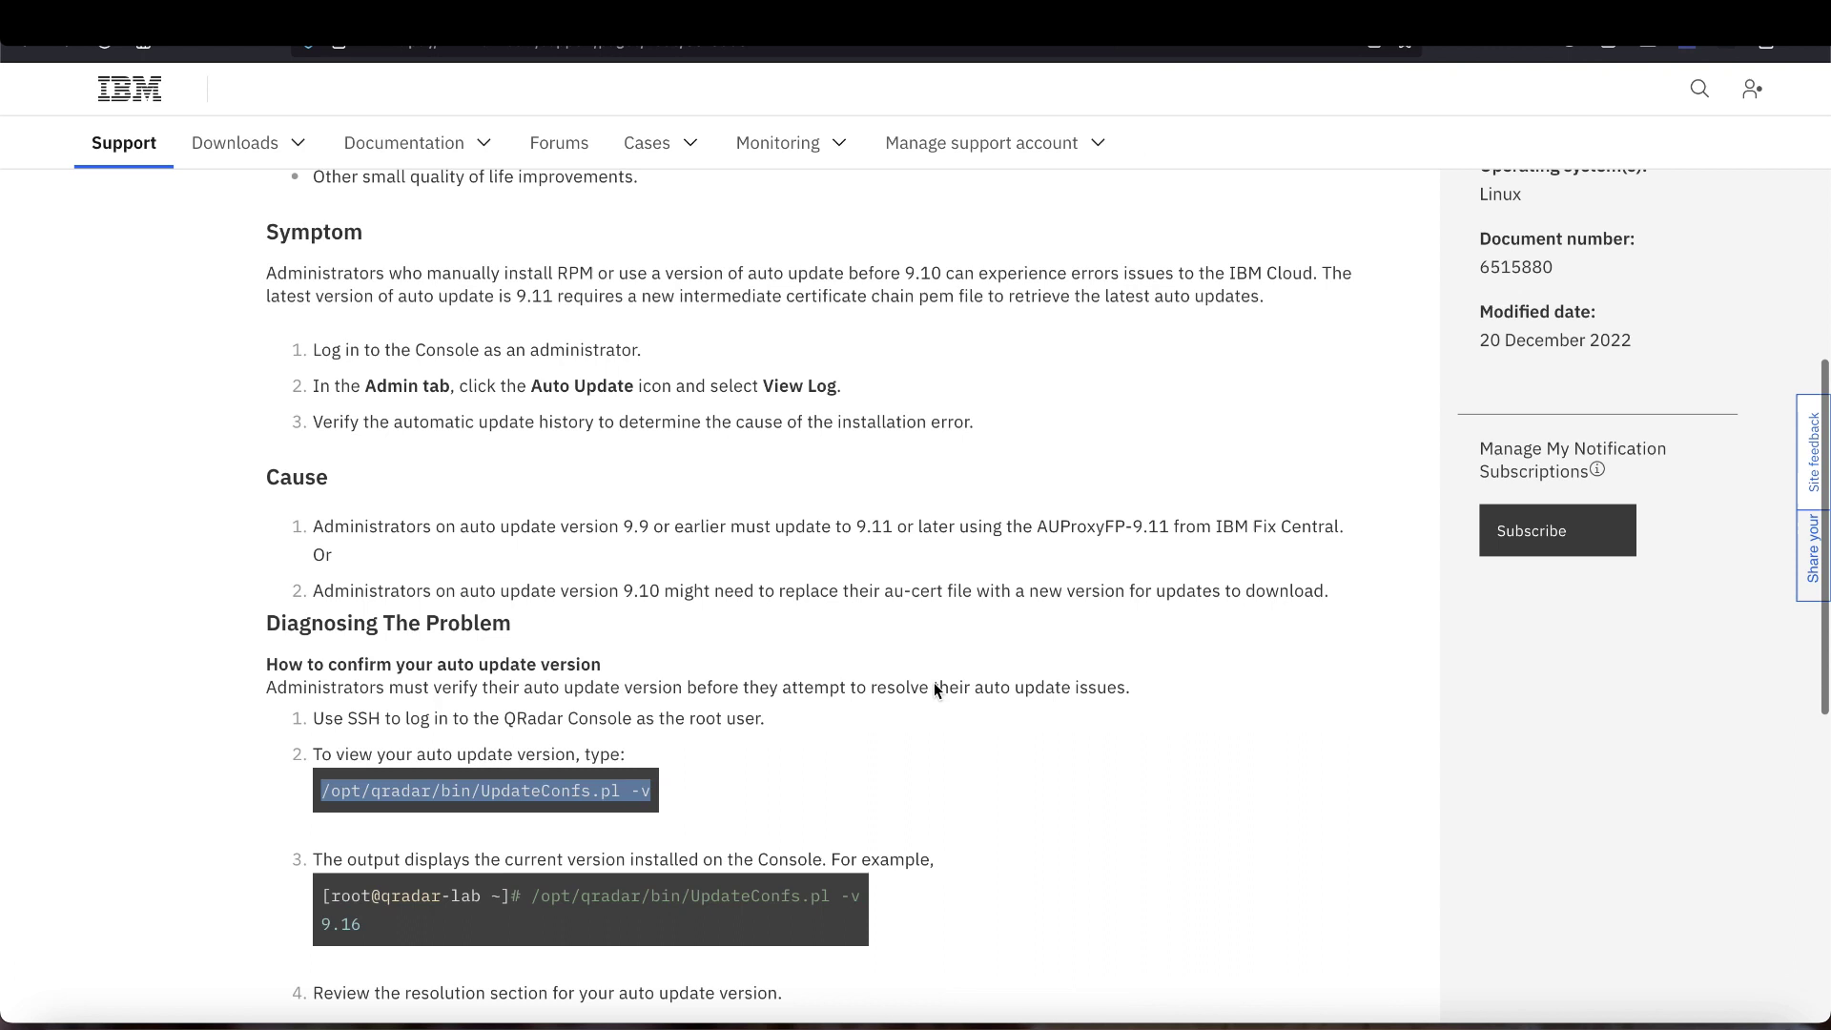
scroll(934, 682, "down", 3)
triple_click(525, 512)
key("super+c")
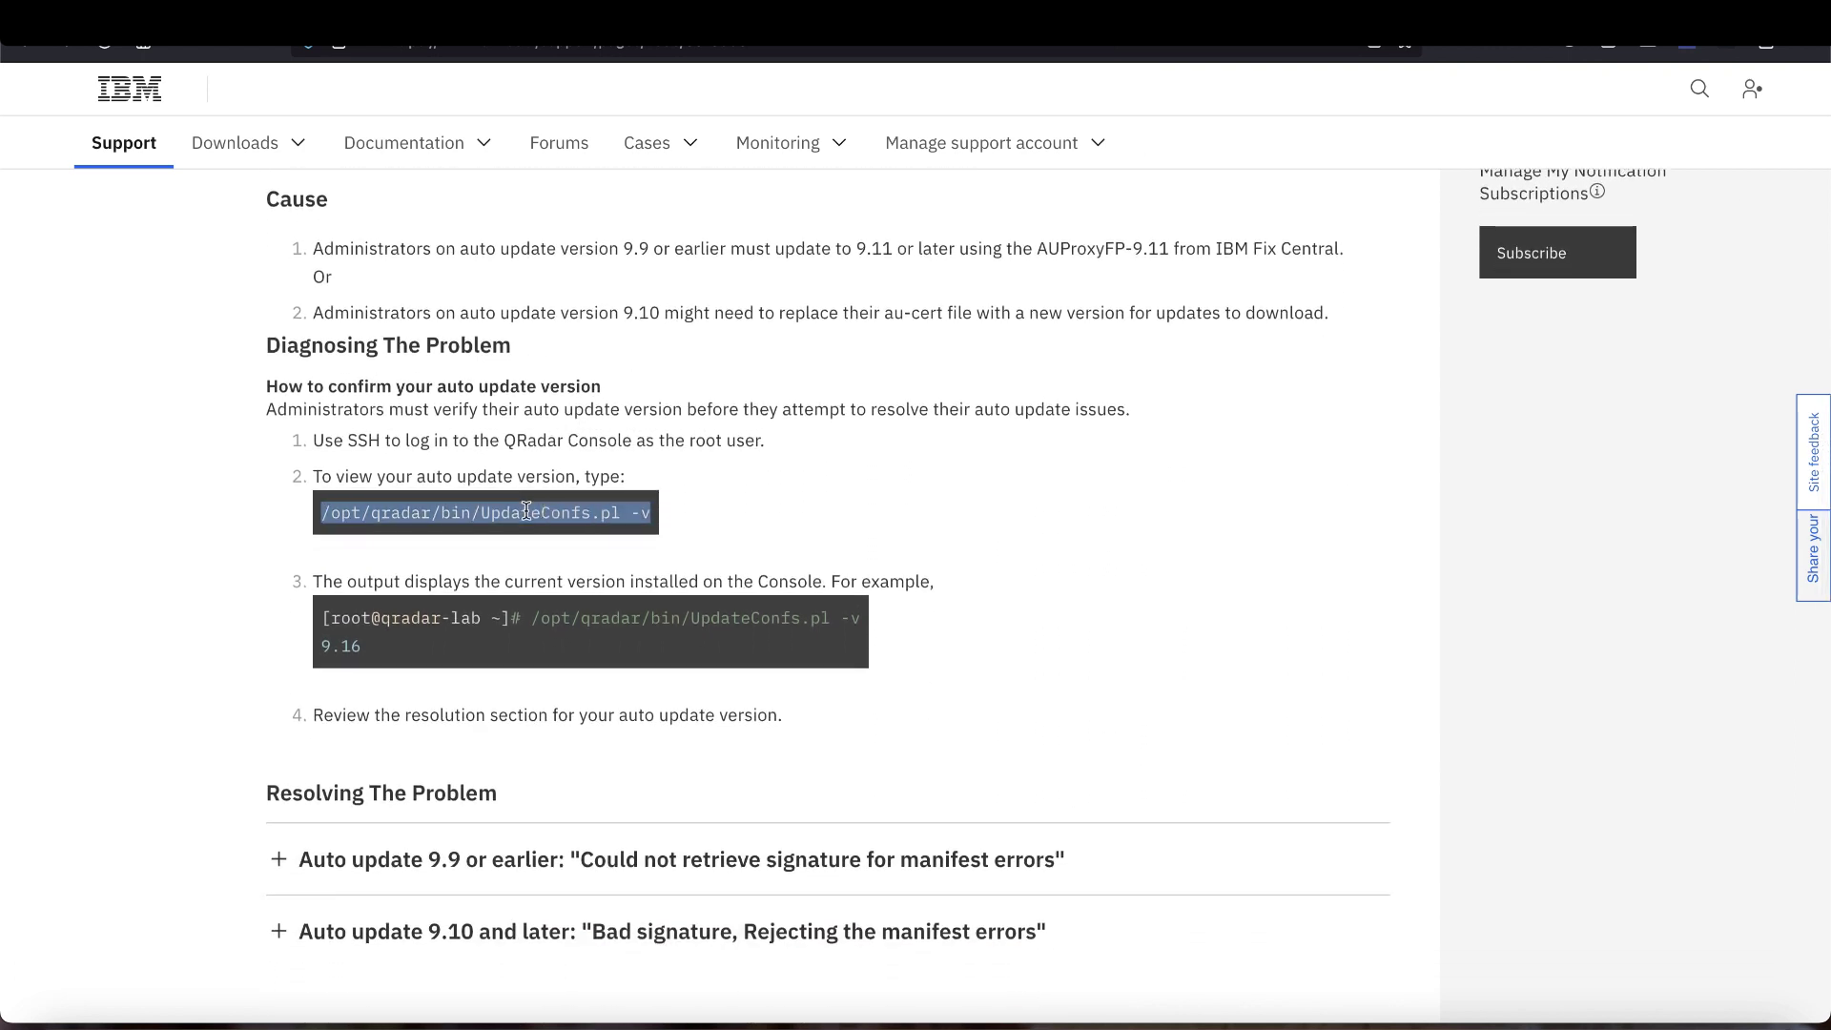
- Run /opt/qradar/bin/UpdateConfs.pl -v on the console, which reports version 9.8, then clear the screen
left_click(1336, 1013)
left_click(774, 700)
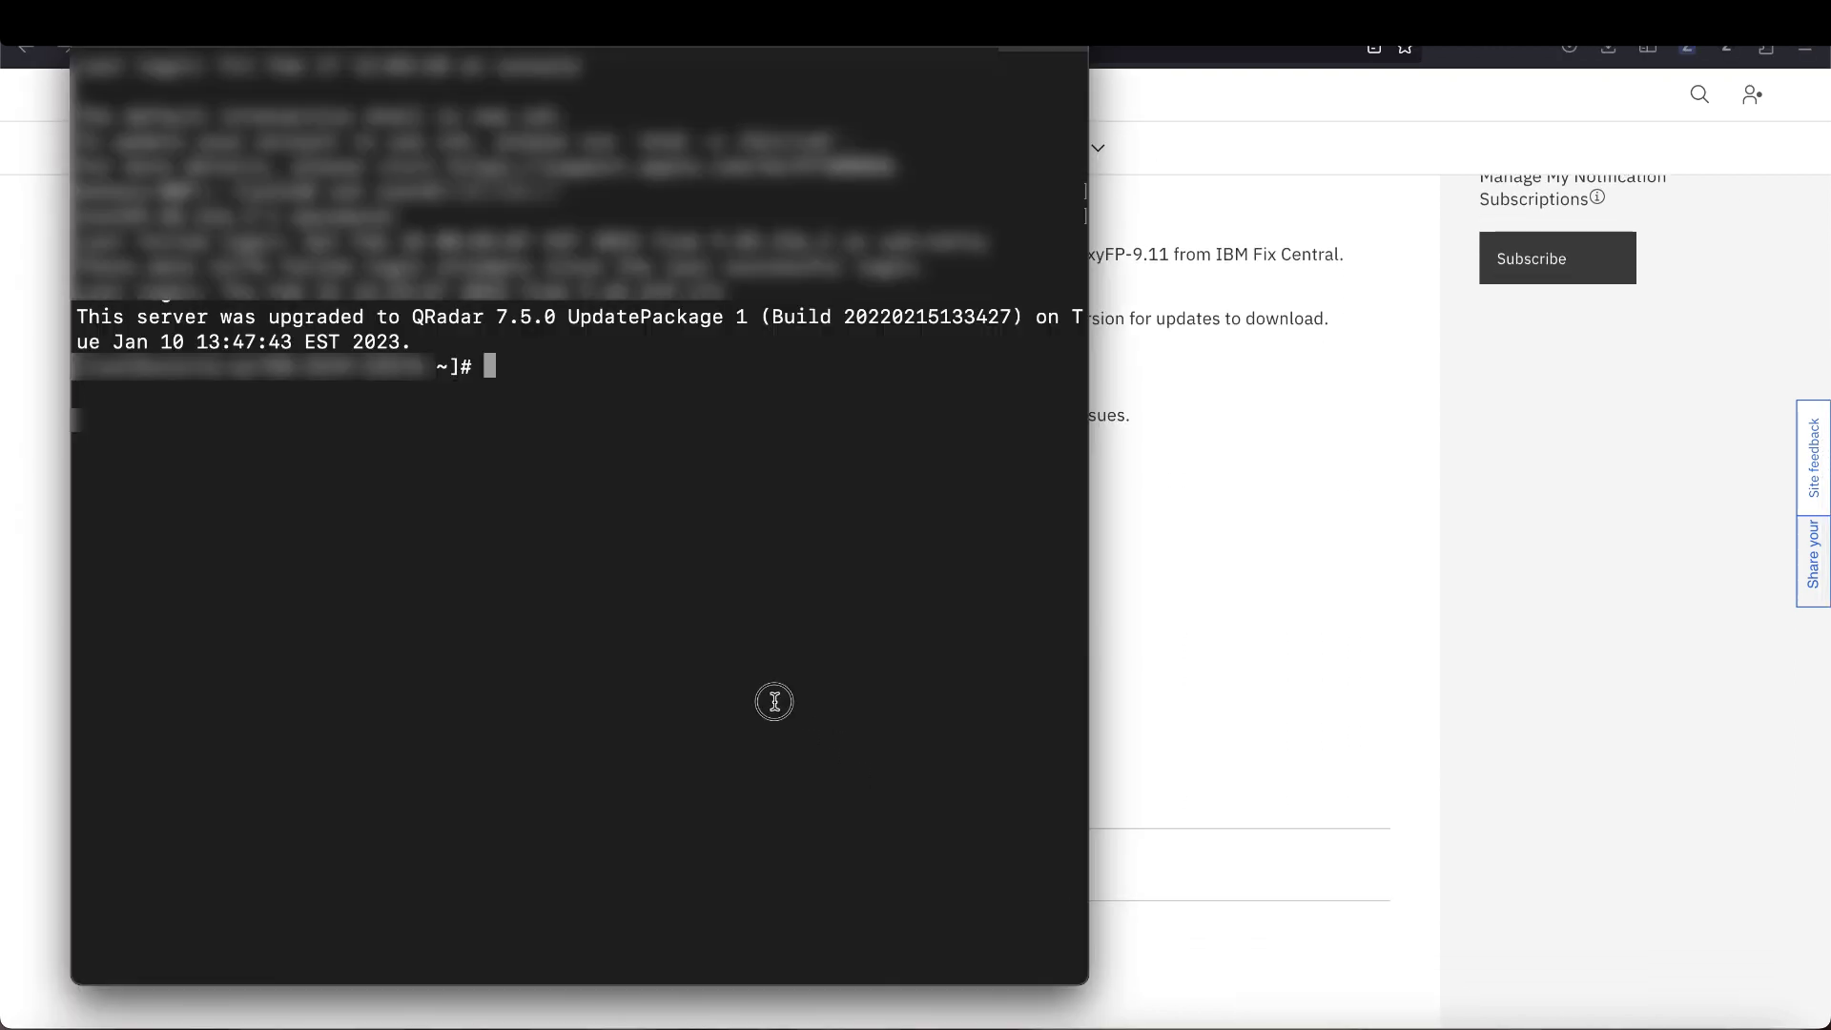
key("super+v")
key("Return")
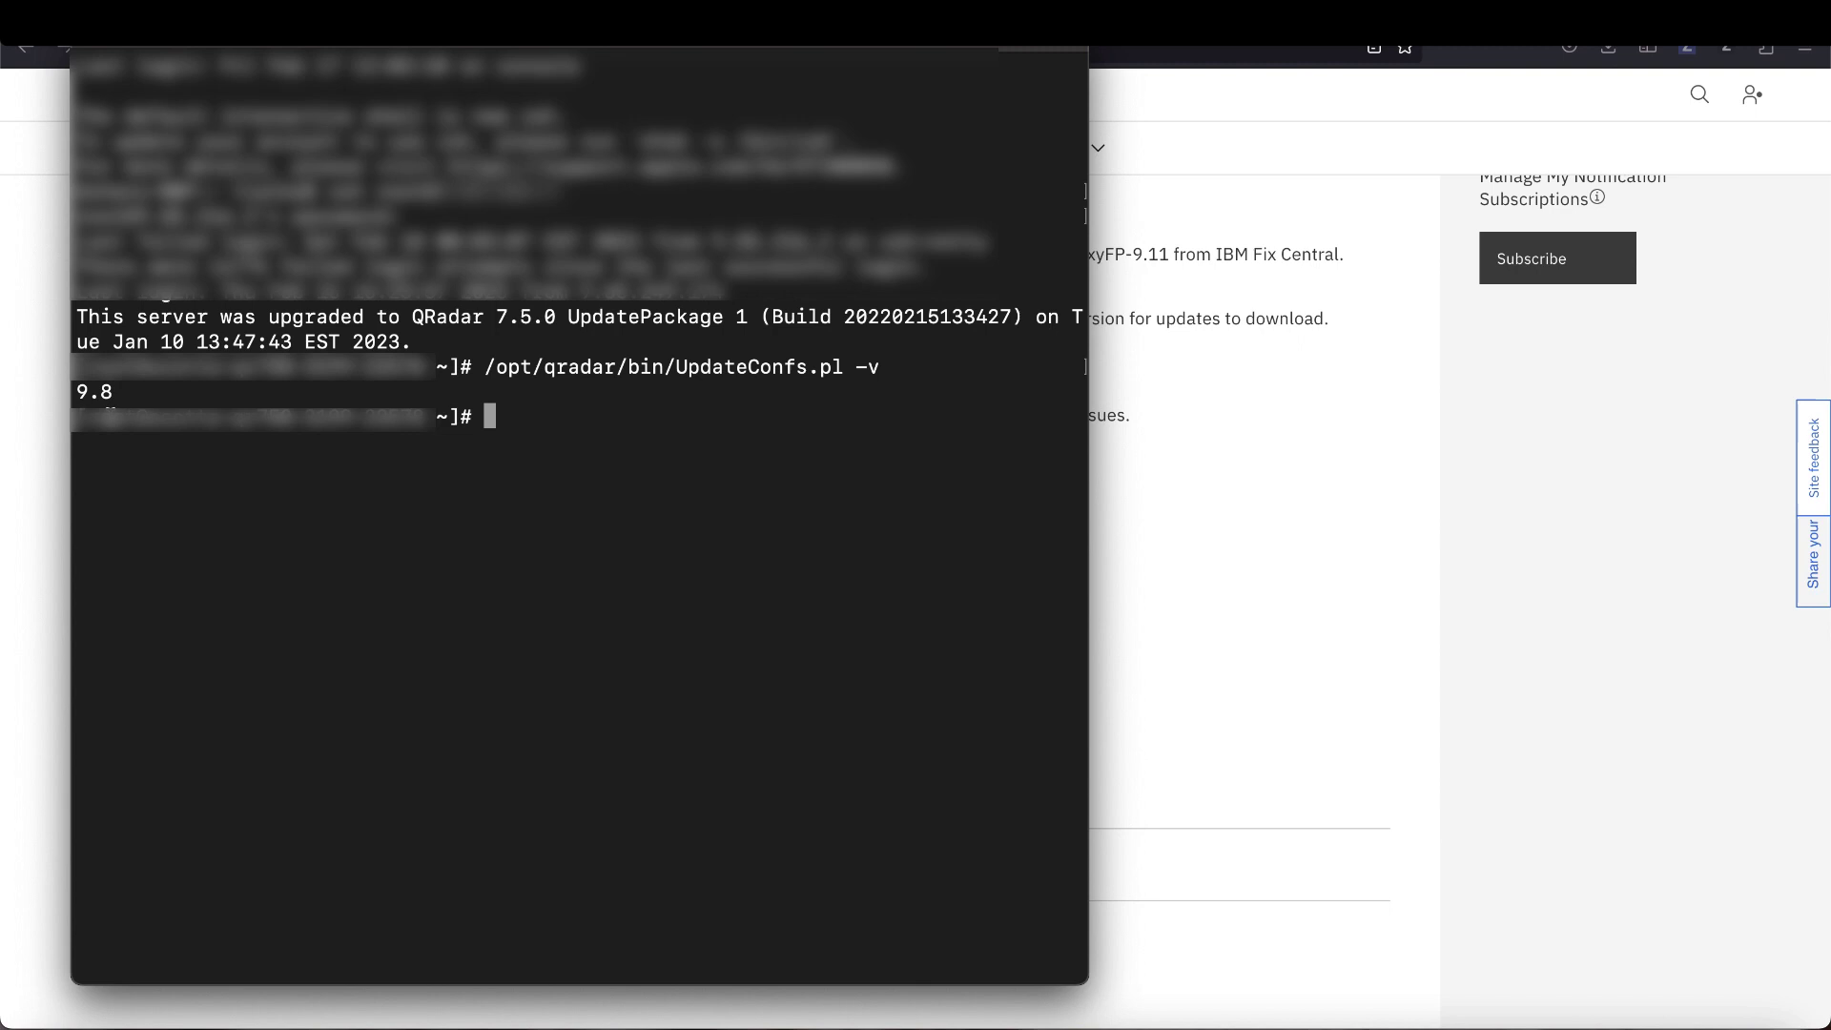
key("ctrl+l")
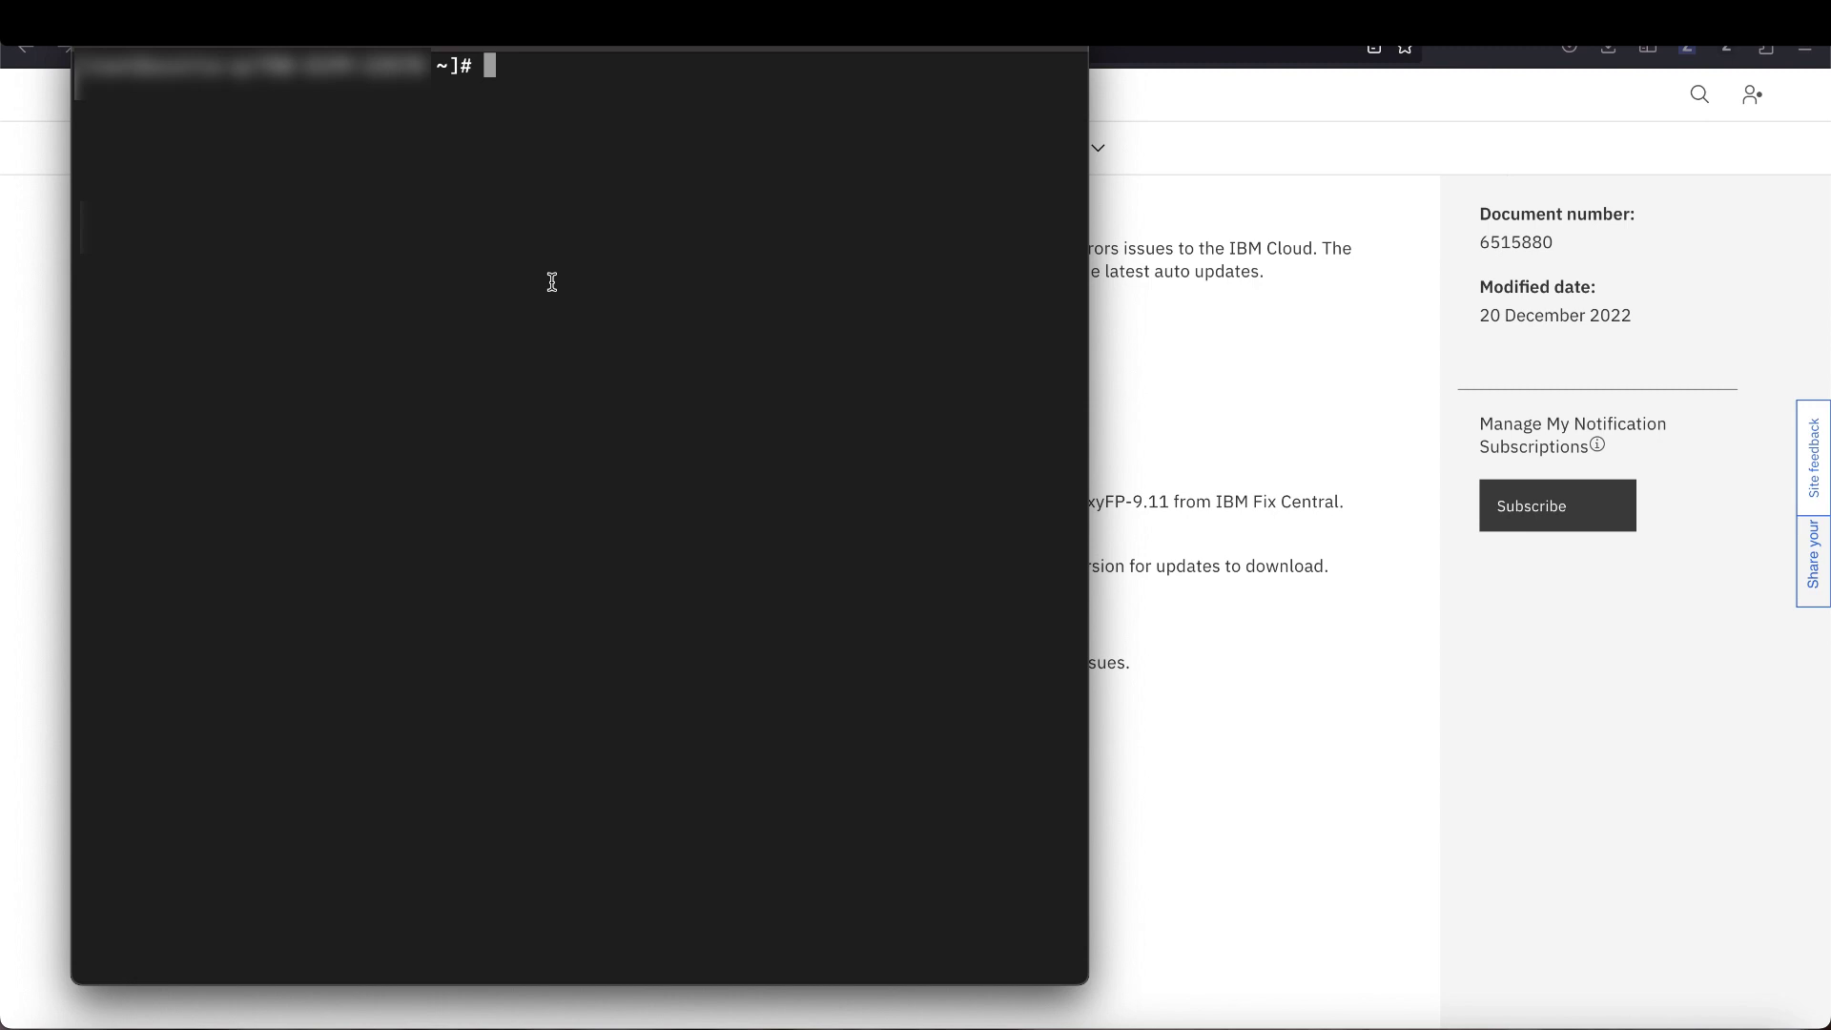
- Change to /var/log/autoupdates and list it with ls -lart, showing AU-1636662807.log
type("cd /var/log/autoupdates")
key("Return")
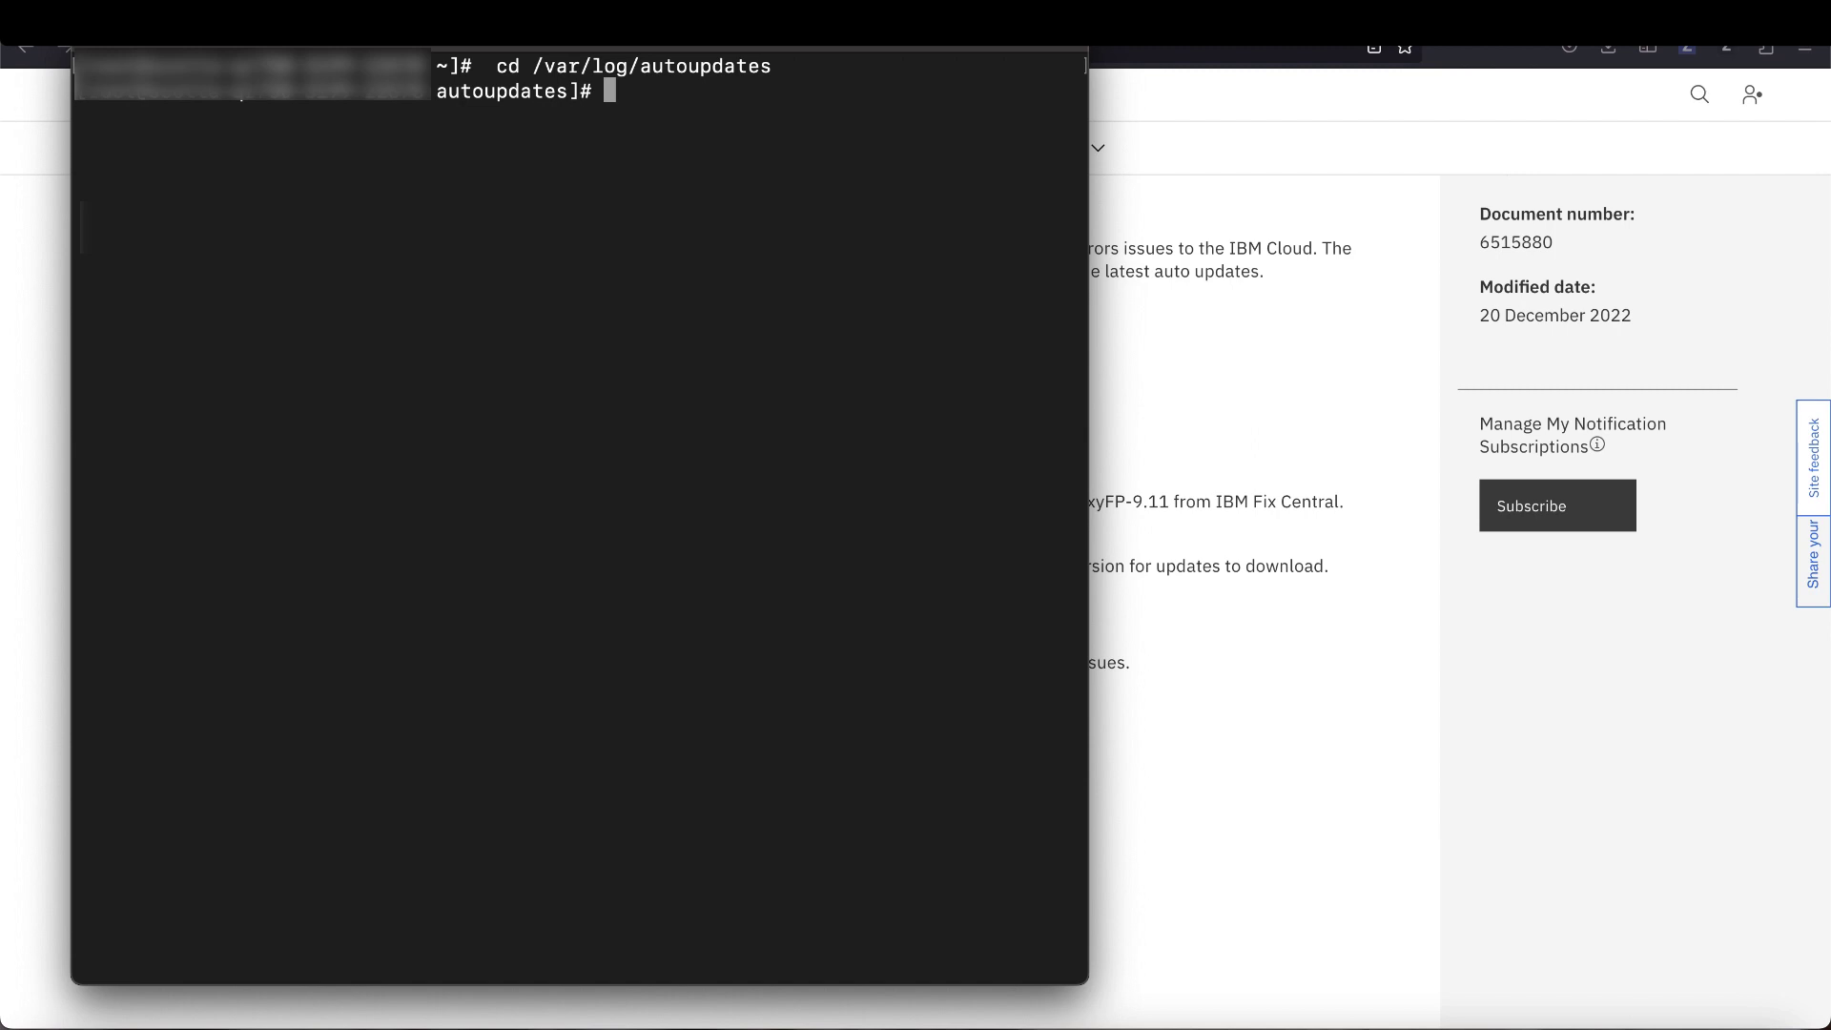
type("ls -lart")
key("Return")
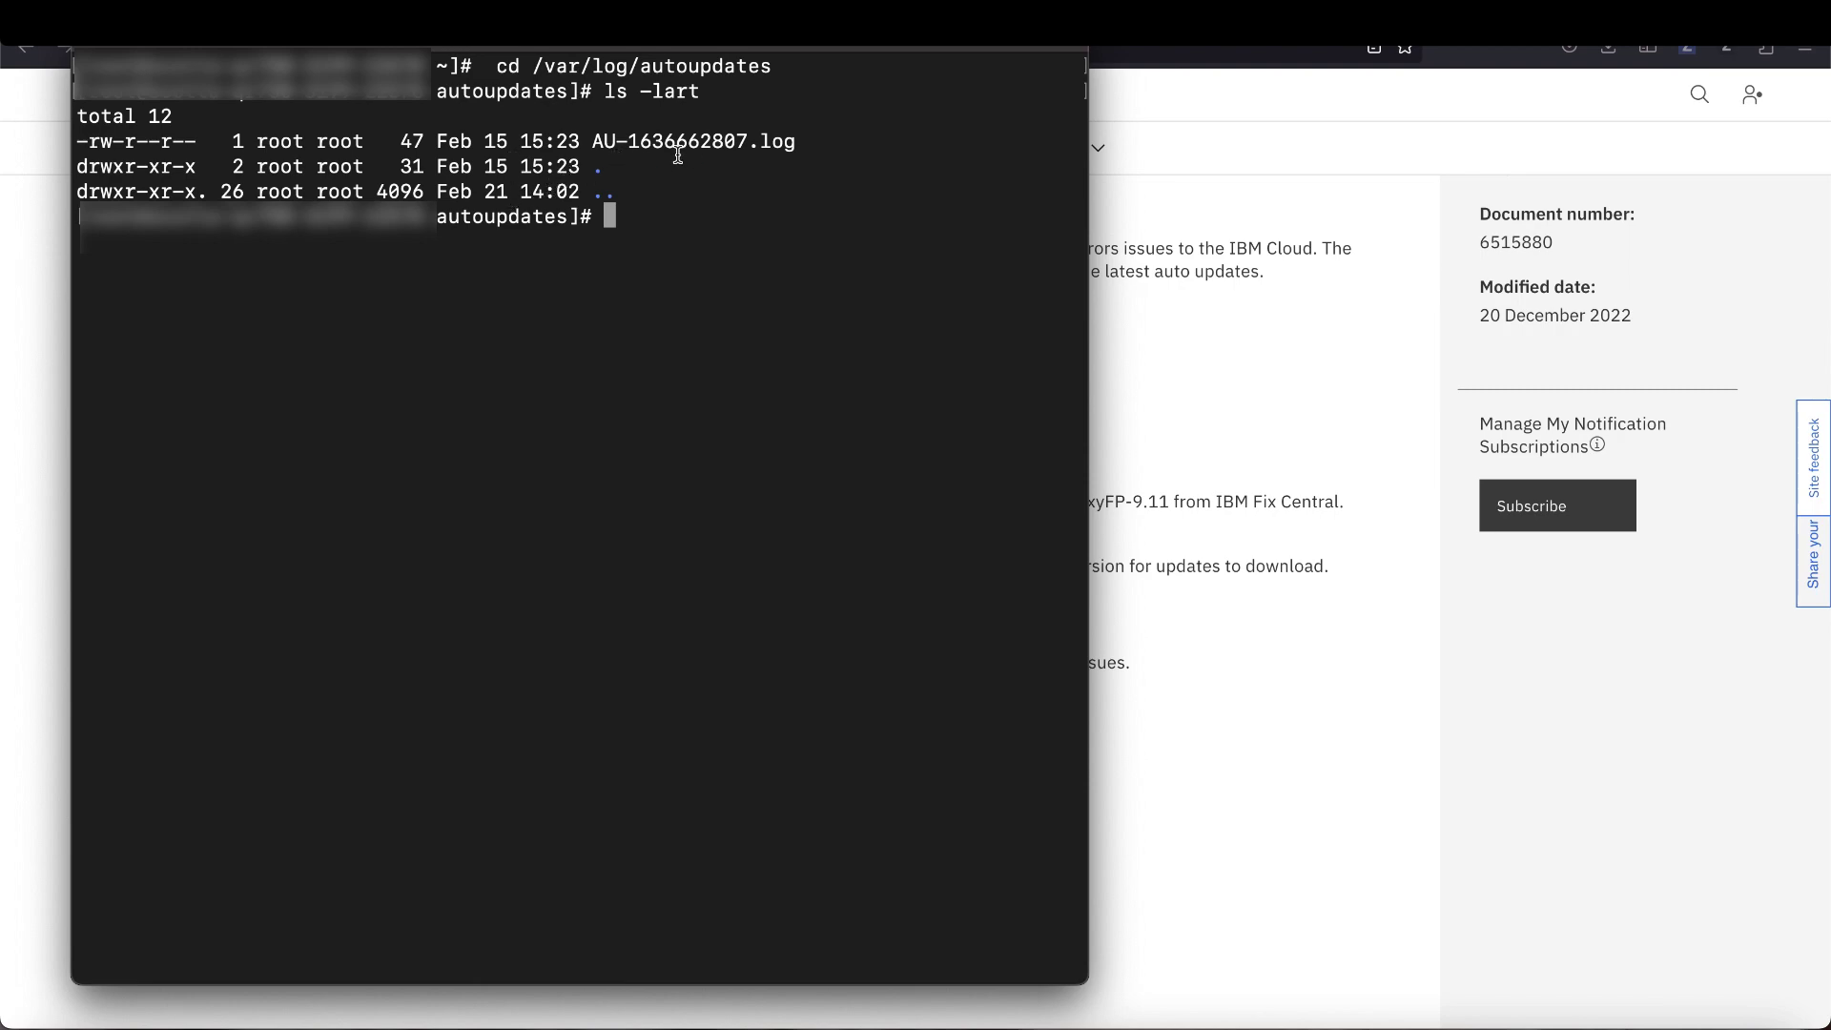
- Grep AU-1636662807.log for 'Could not retrieve signature' using the article's example command
left_click(1222, 616)
scroll(1223, 616, "down", 7)
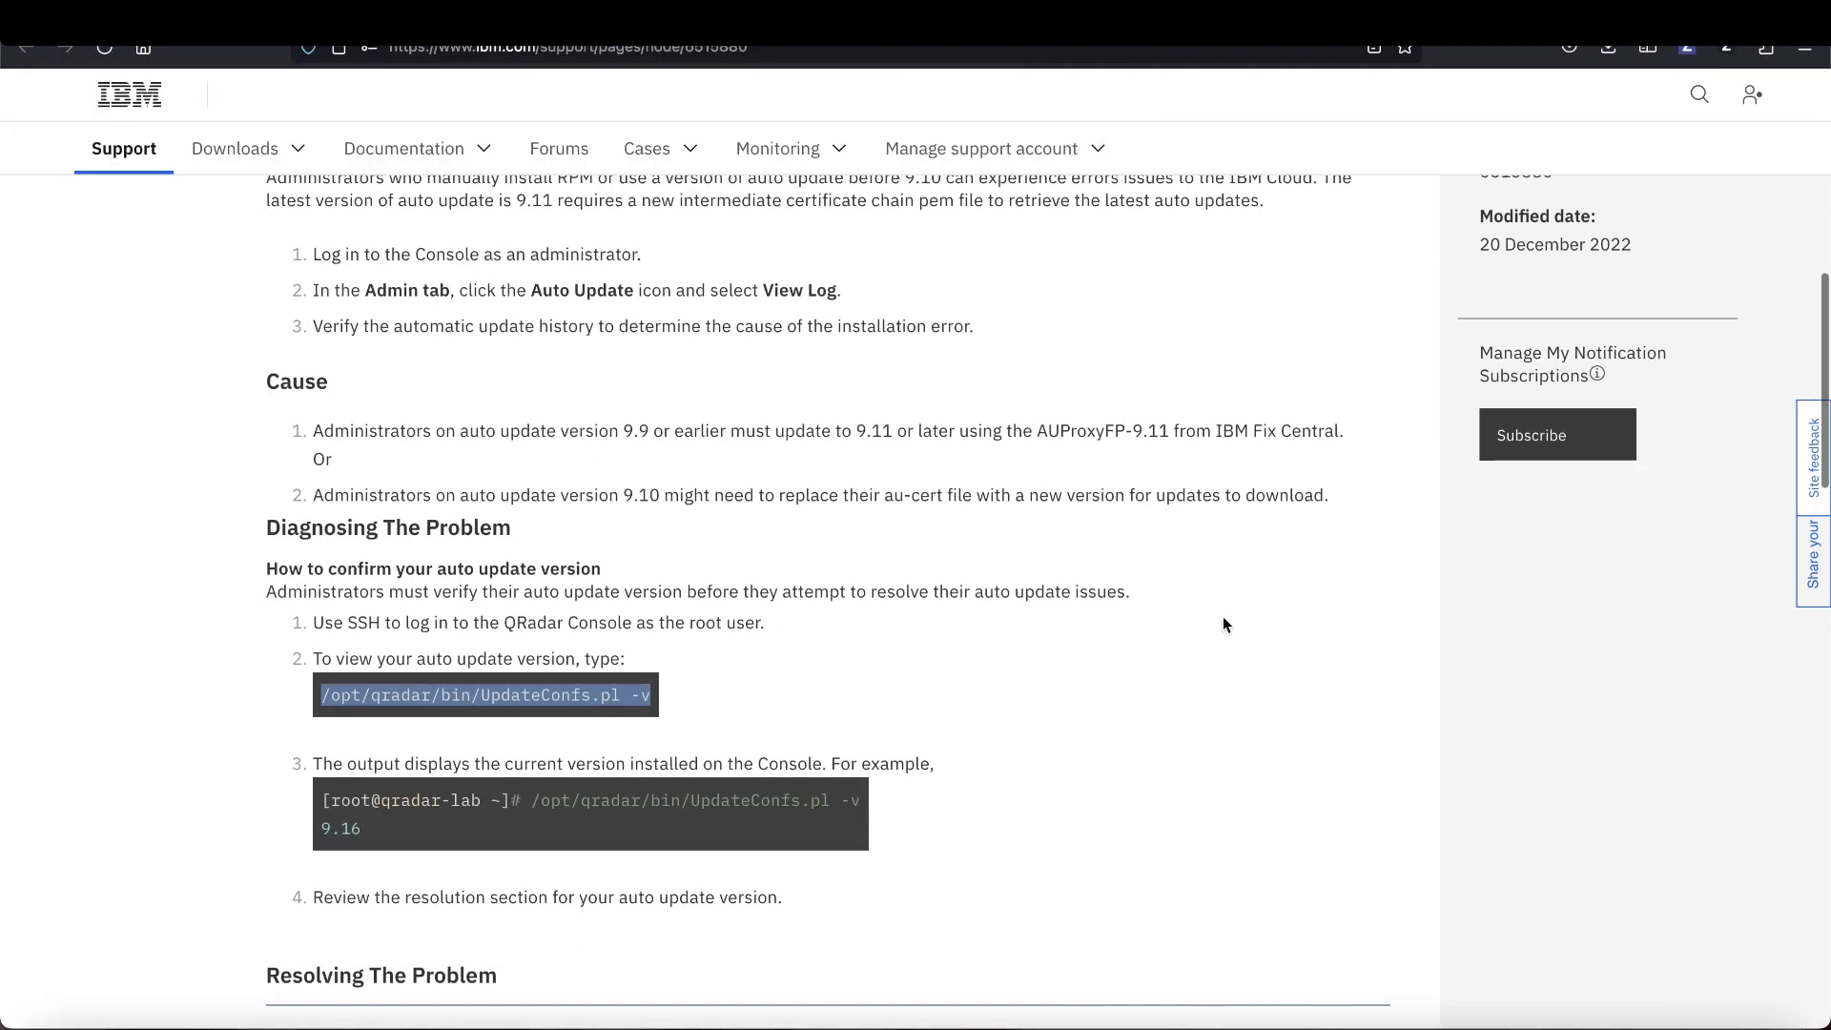
scroll(1223, 620, "down", 8)
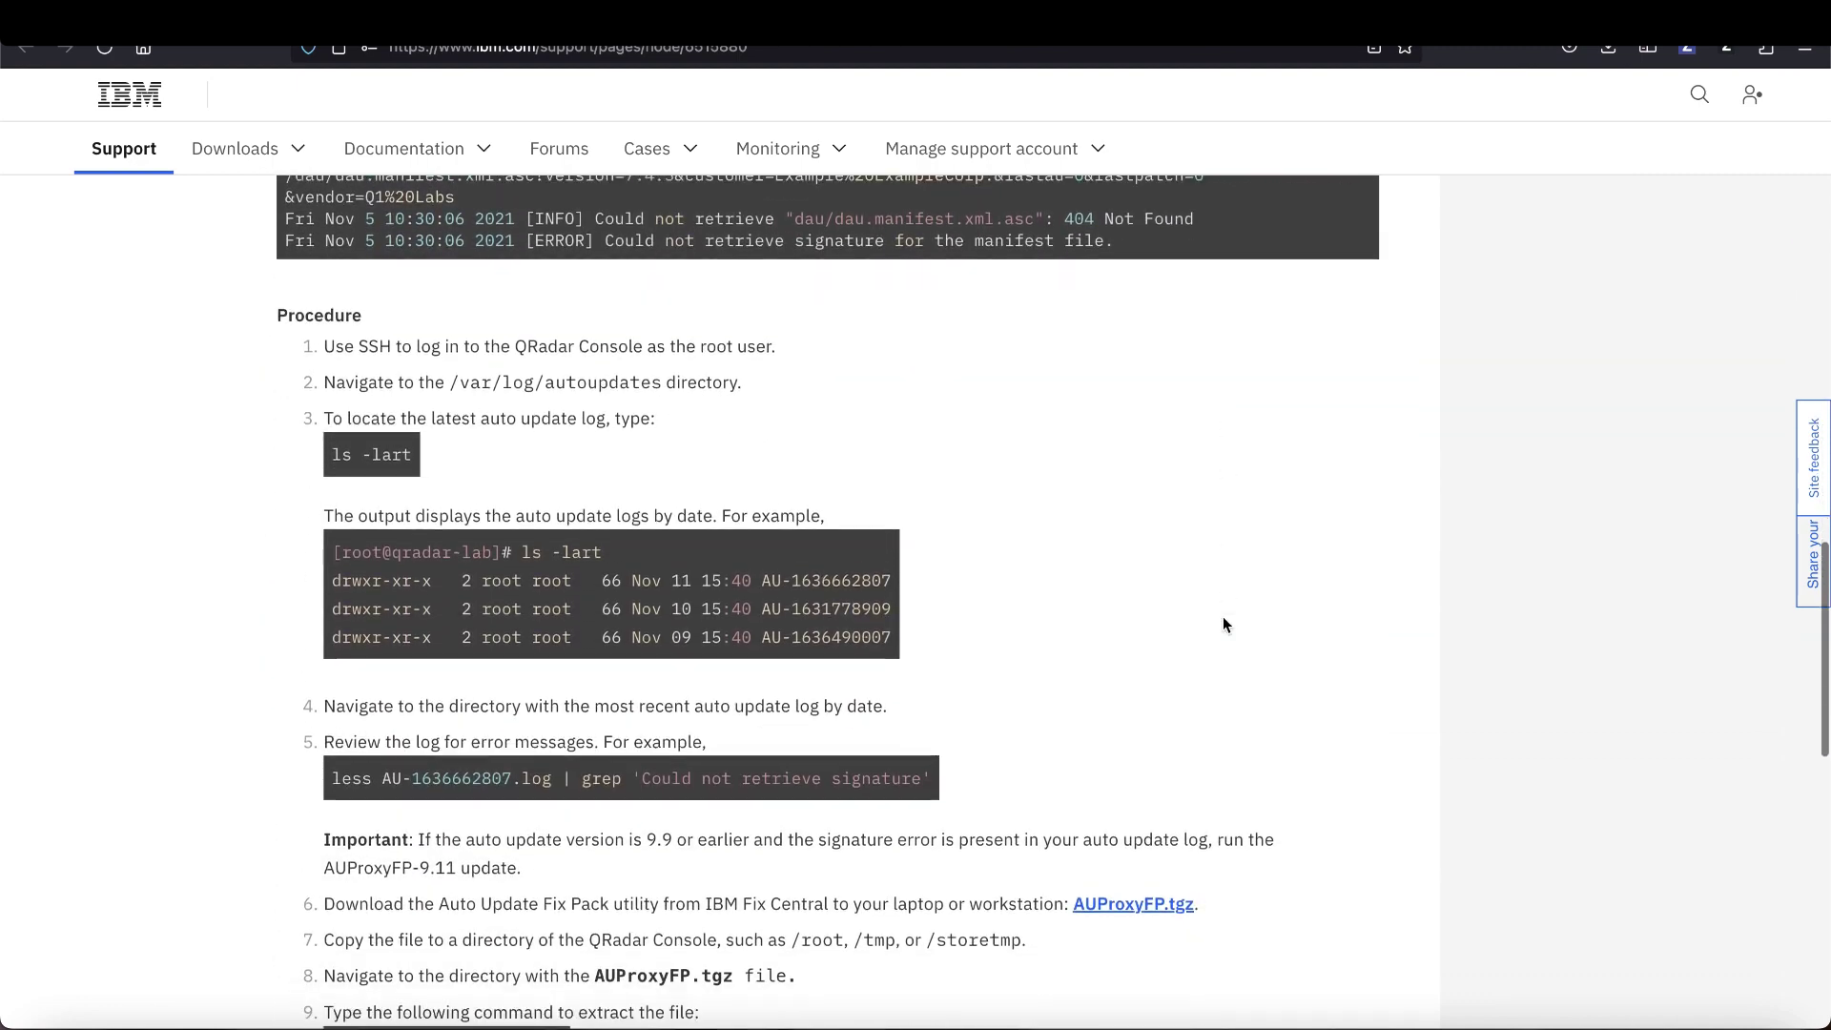
triple_click(639, 591)
key("super+c")
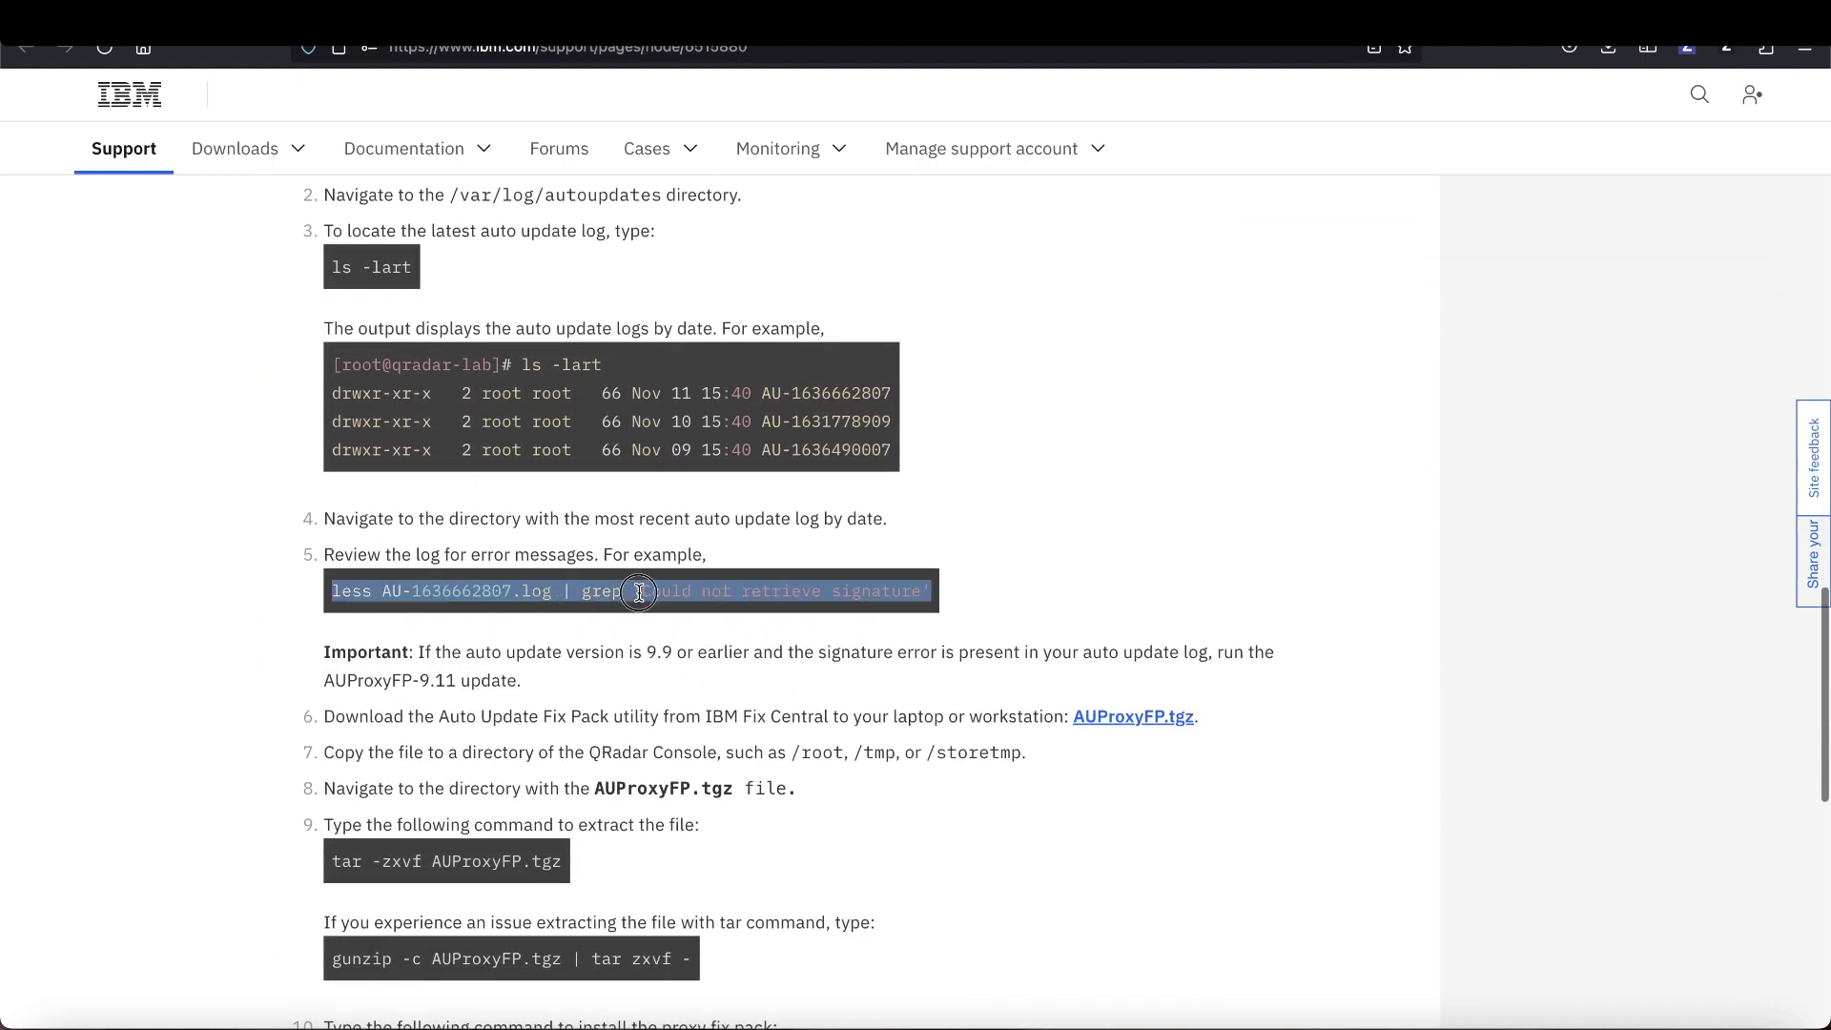
left_click(1451, 1020)
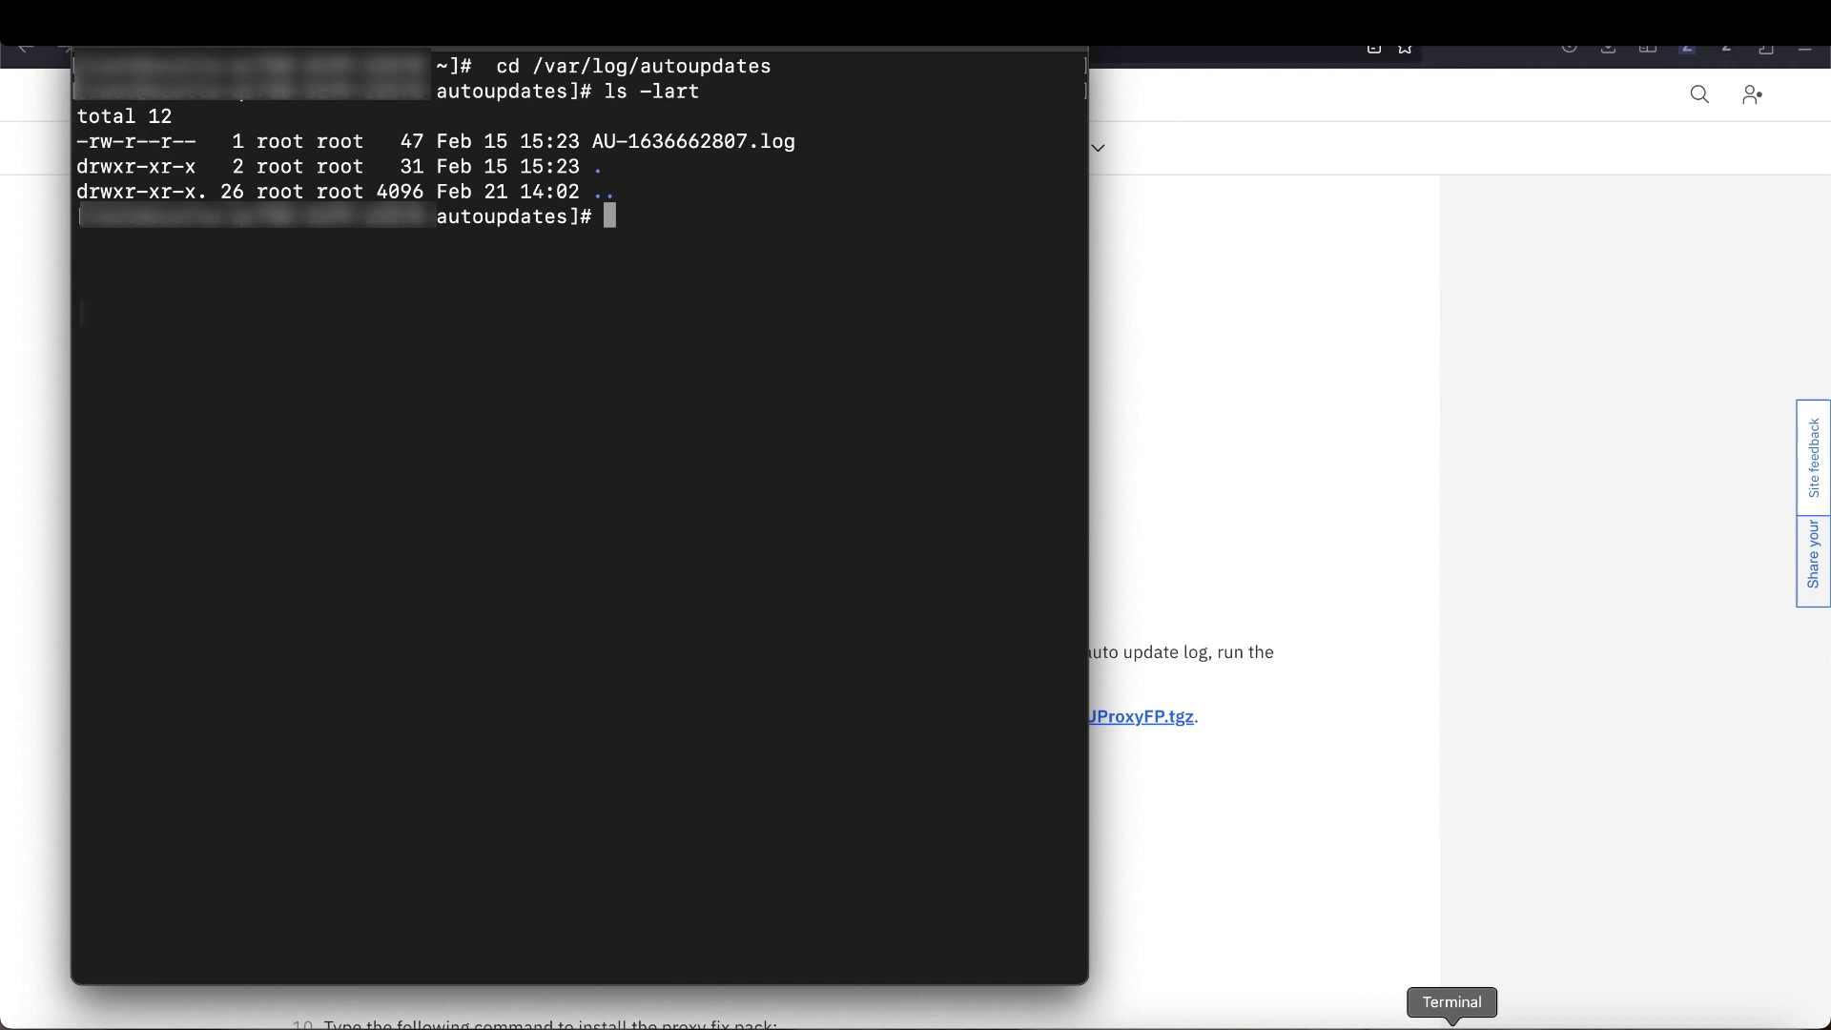
key("super+v")
key("Return")
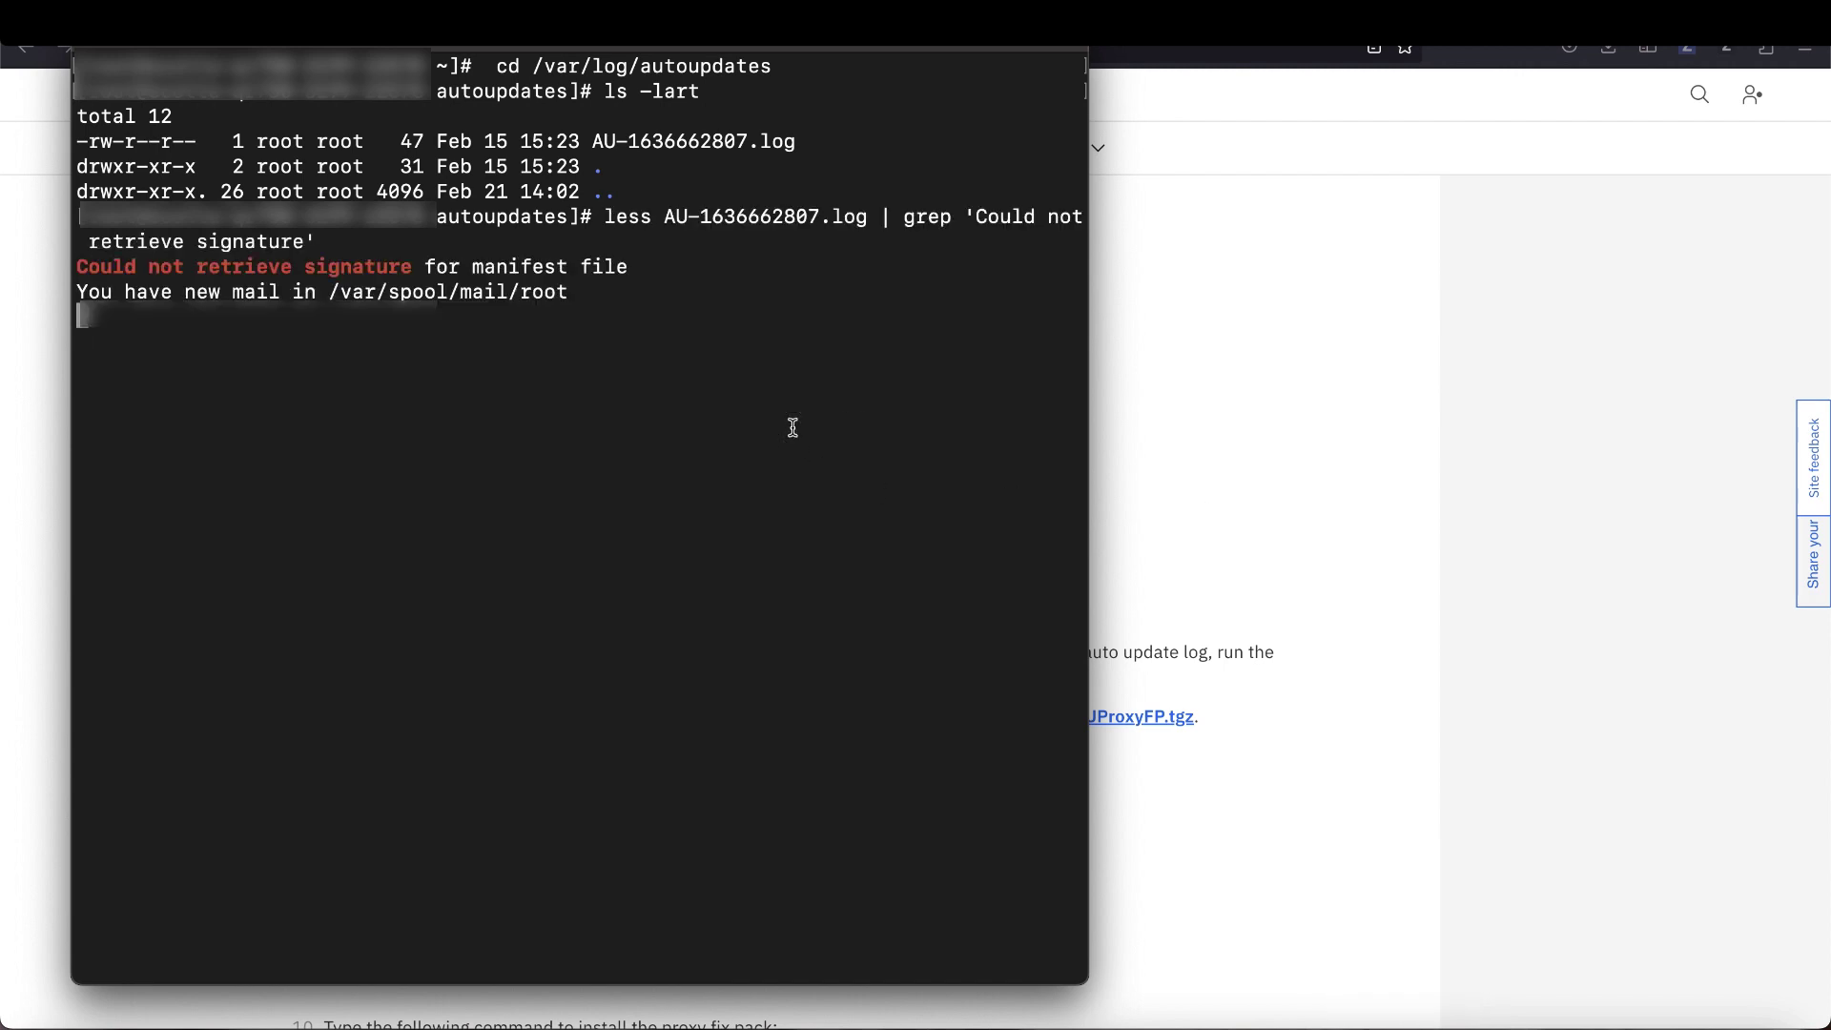
- Highlight the log file name, the 'Could not retrieve signature for manifest file' error, and the search phrase
left_click_drag(664, 218, 868, 221)
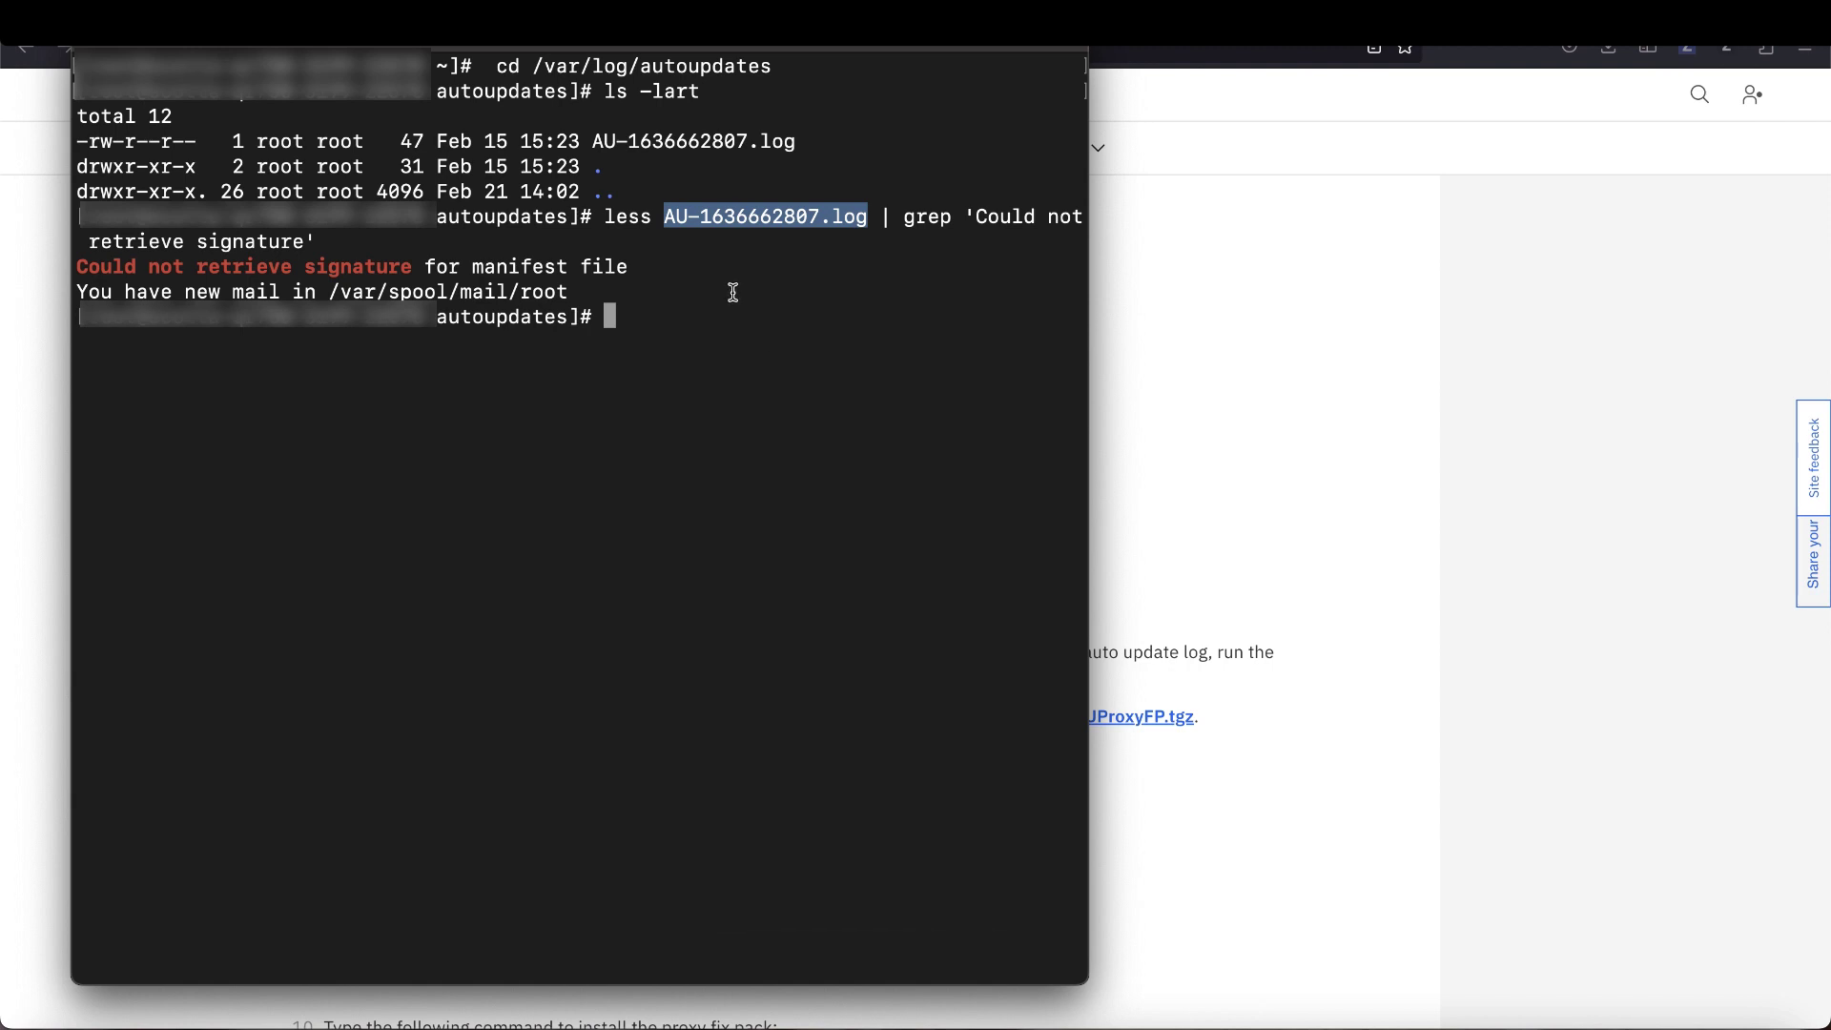
left_click(637, 339)
mouse_move(629, 267)
left_mouse_down()
mouse_move(184, 248)
mouse_move(60, 262)
left_mouse_up()
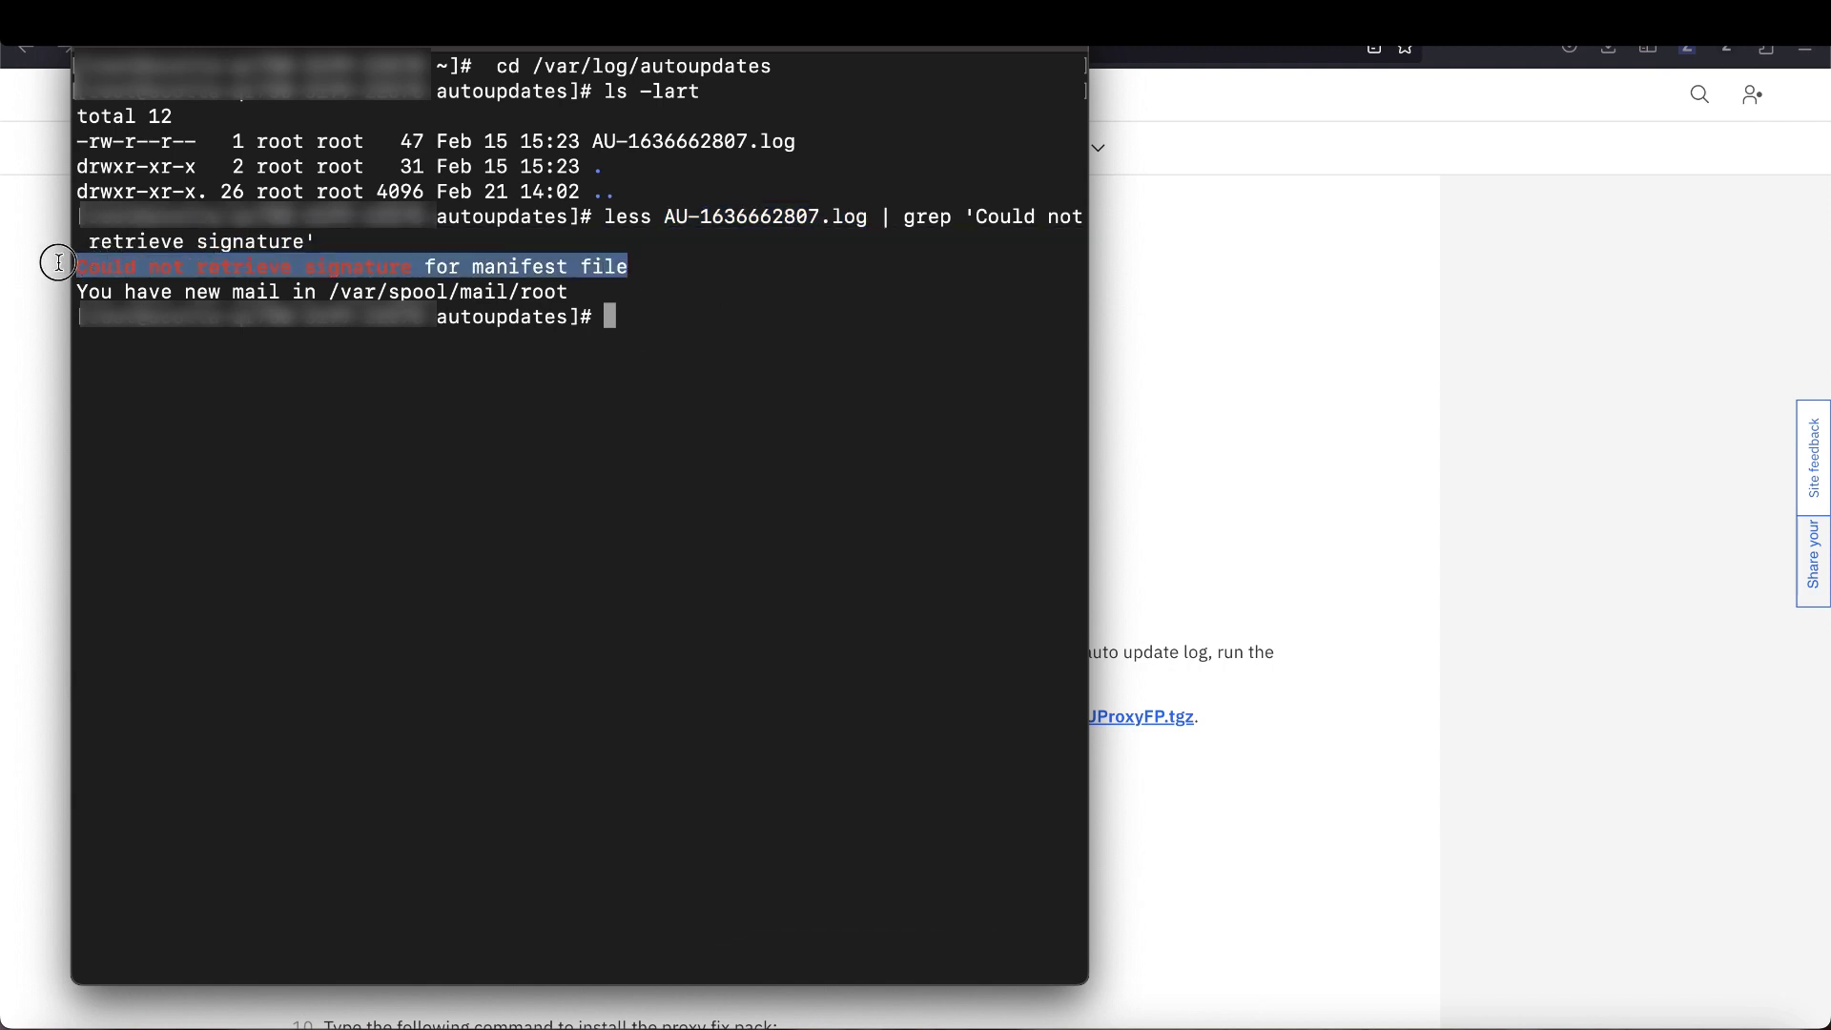
left_click(593, 383)
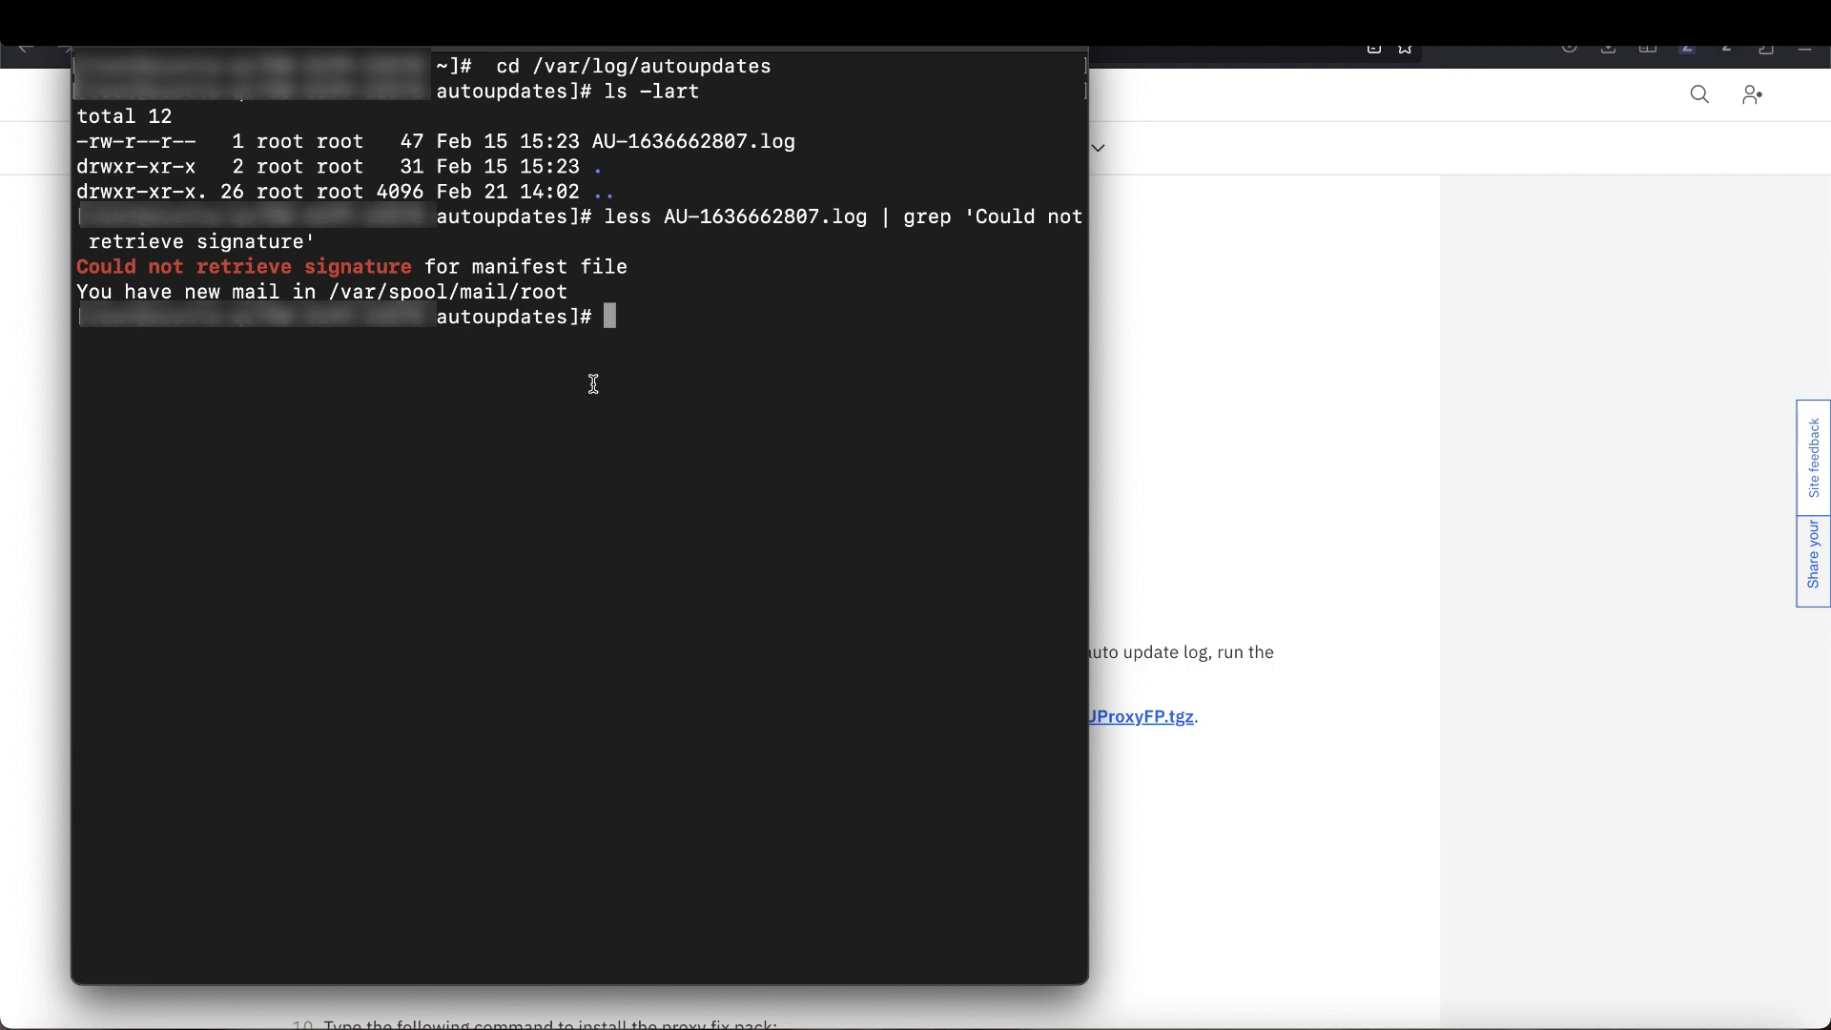
left_click_drag(974, 215, 959, 246)
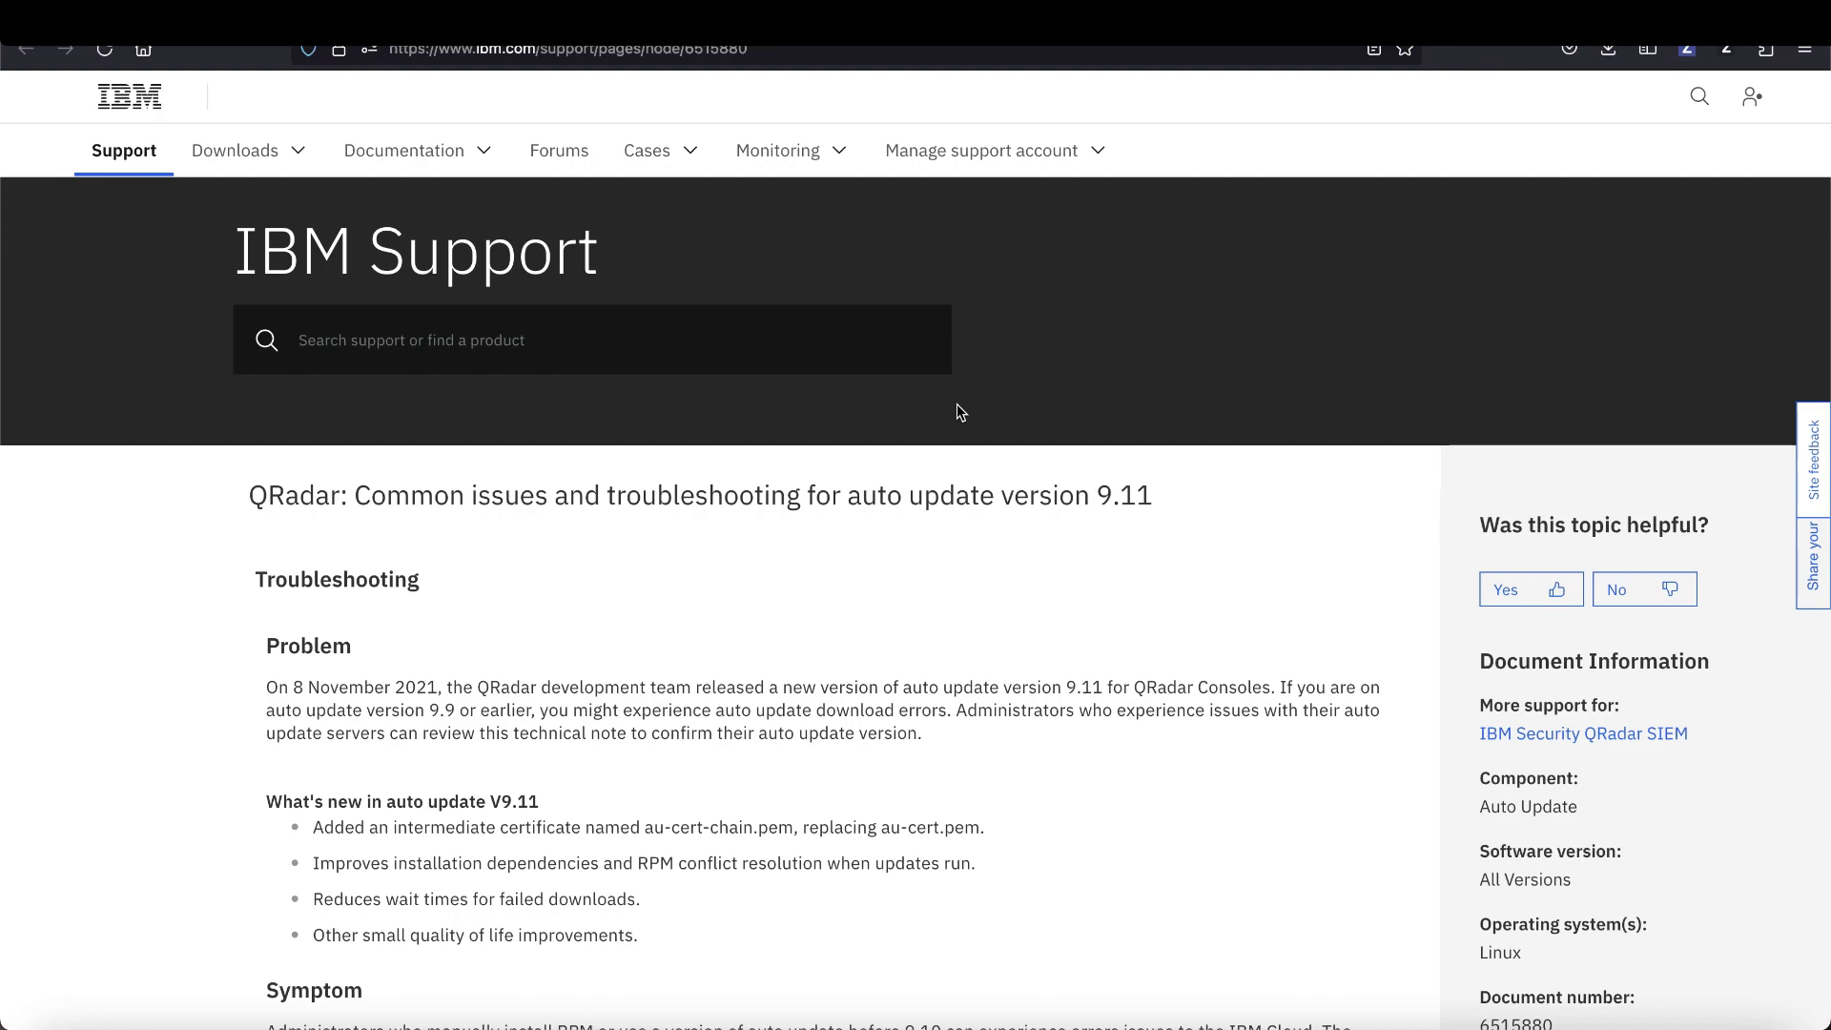
- Open the Fix Central download page for QRADAR-AUProxyFP-9.11 and copy the AUProxyFP-9.11.tgz link
scroll(957, 405, "down", 15)
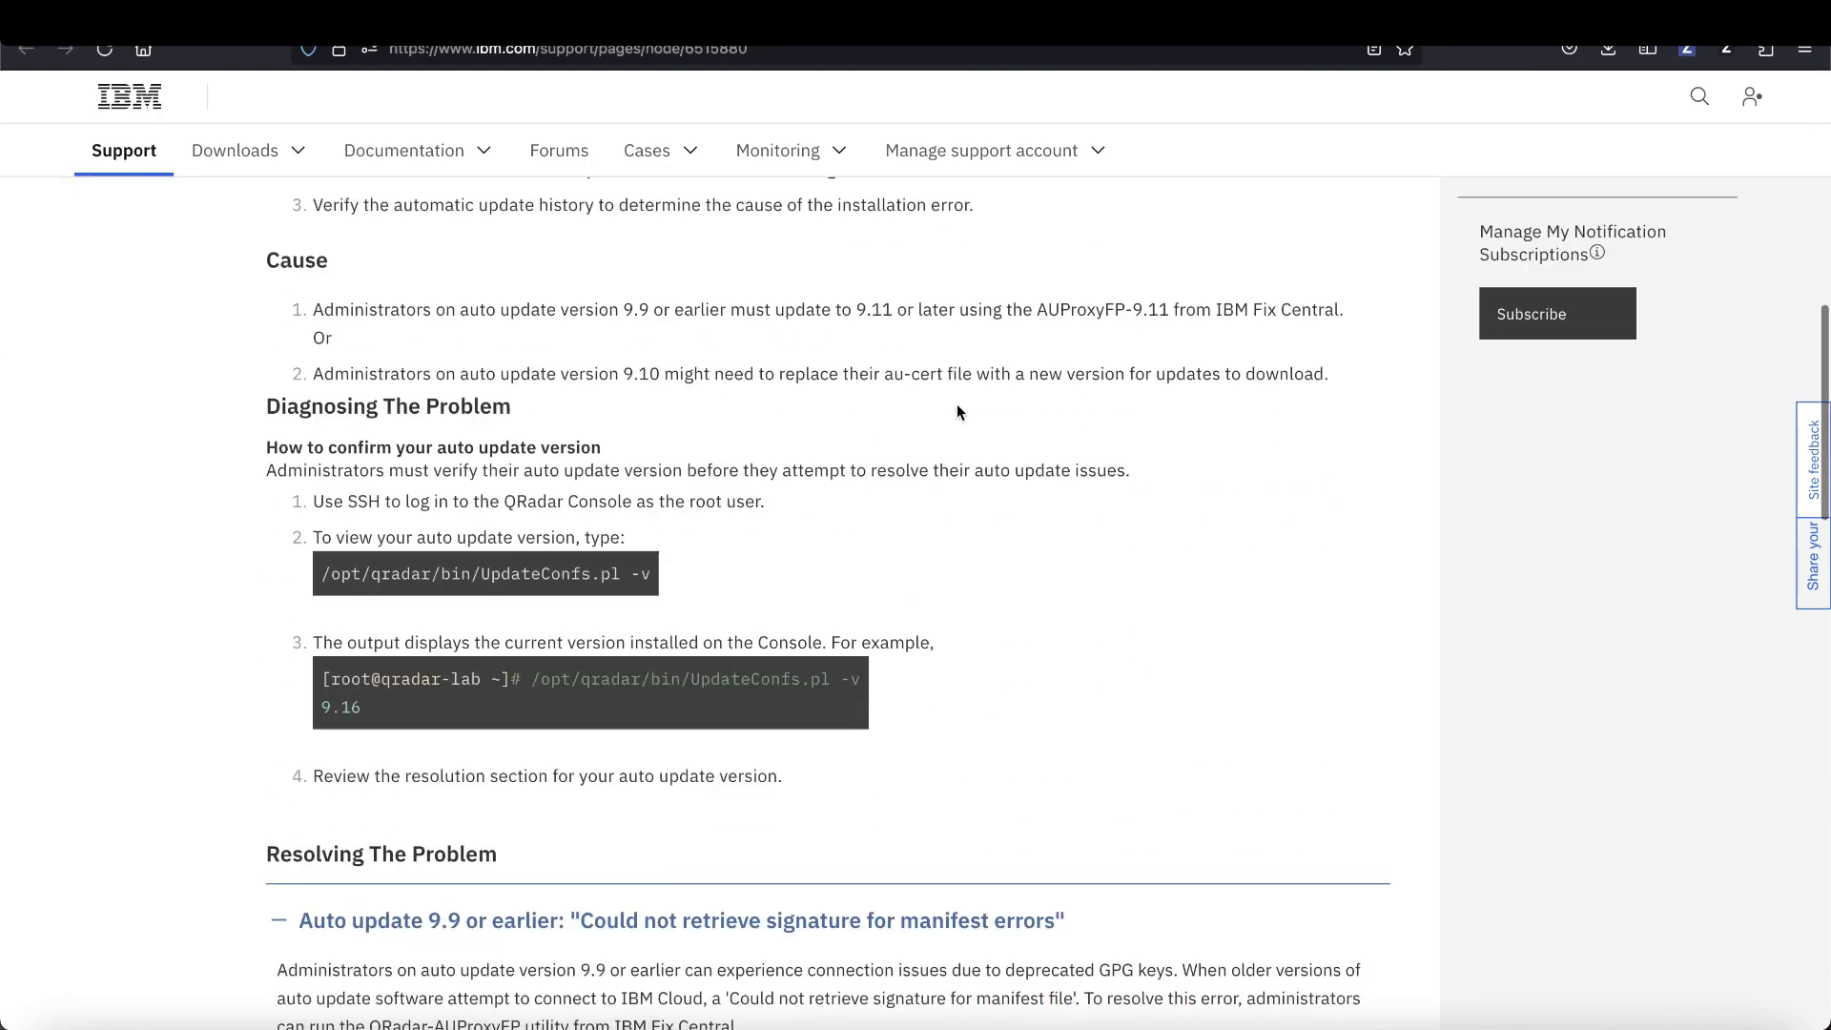
scroll(959, 412, "down", 10)
left_click(1102, 607)
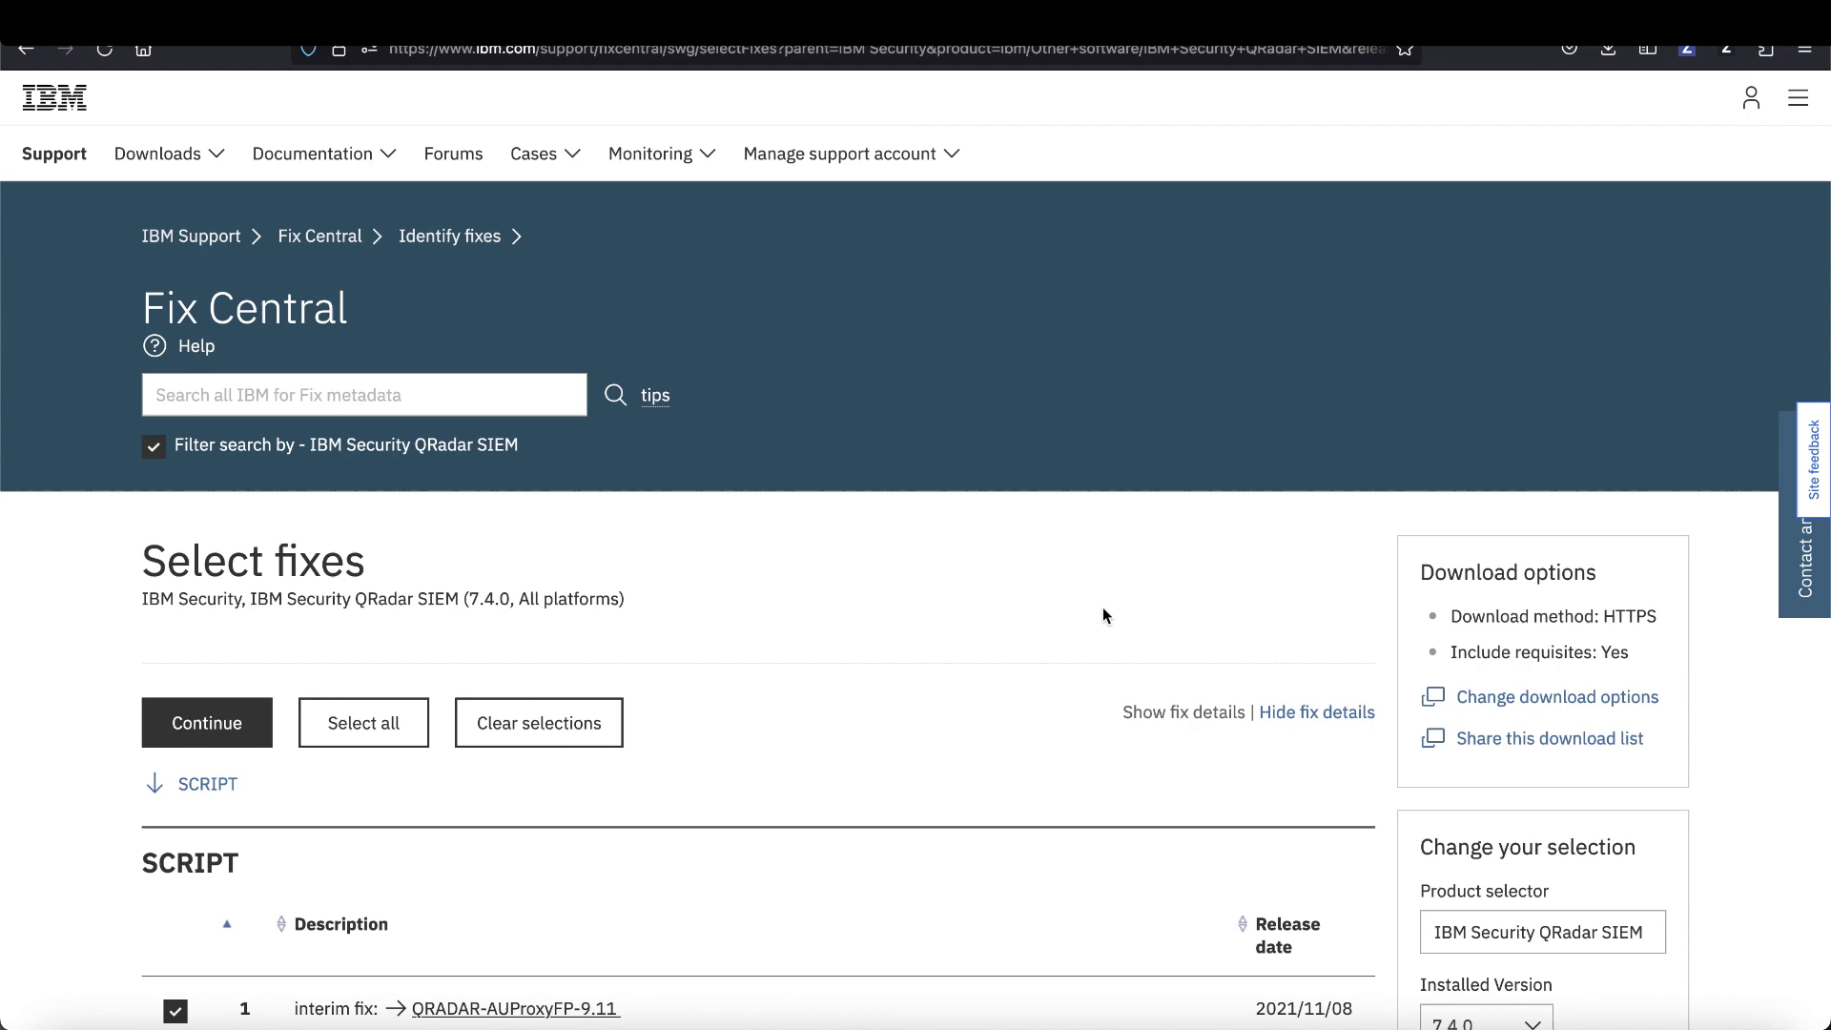
left_click(178, 727)
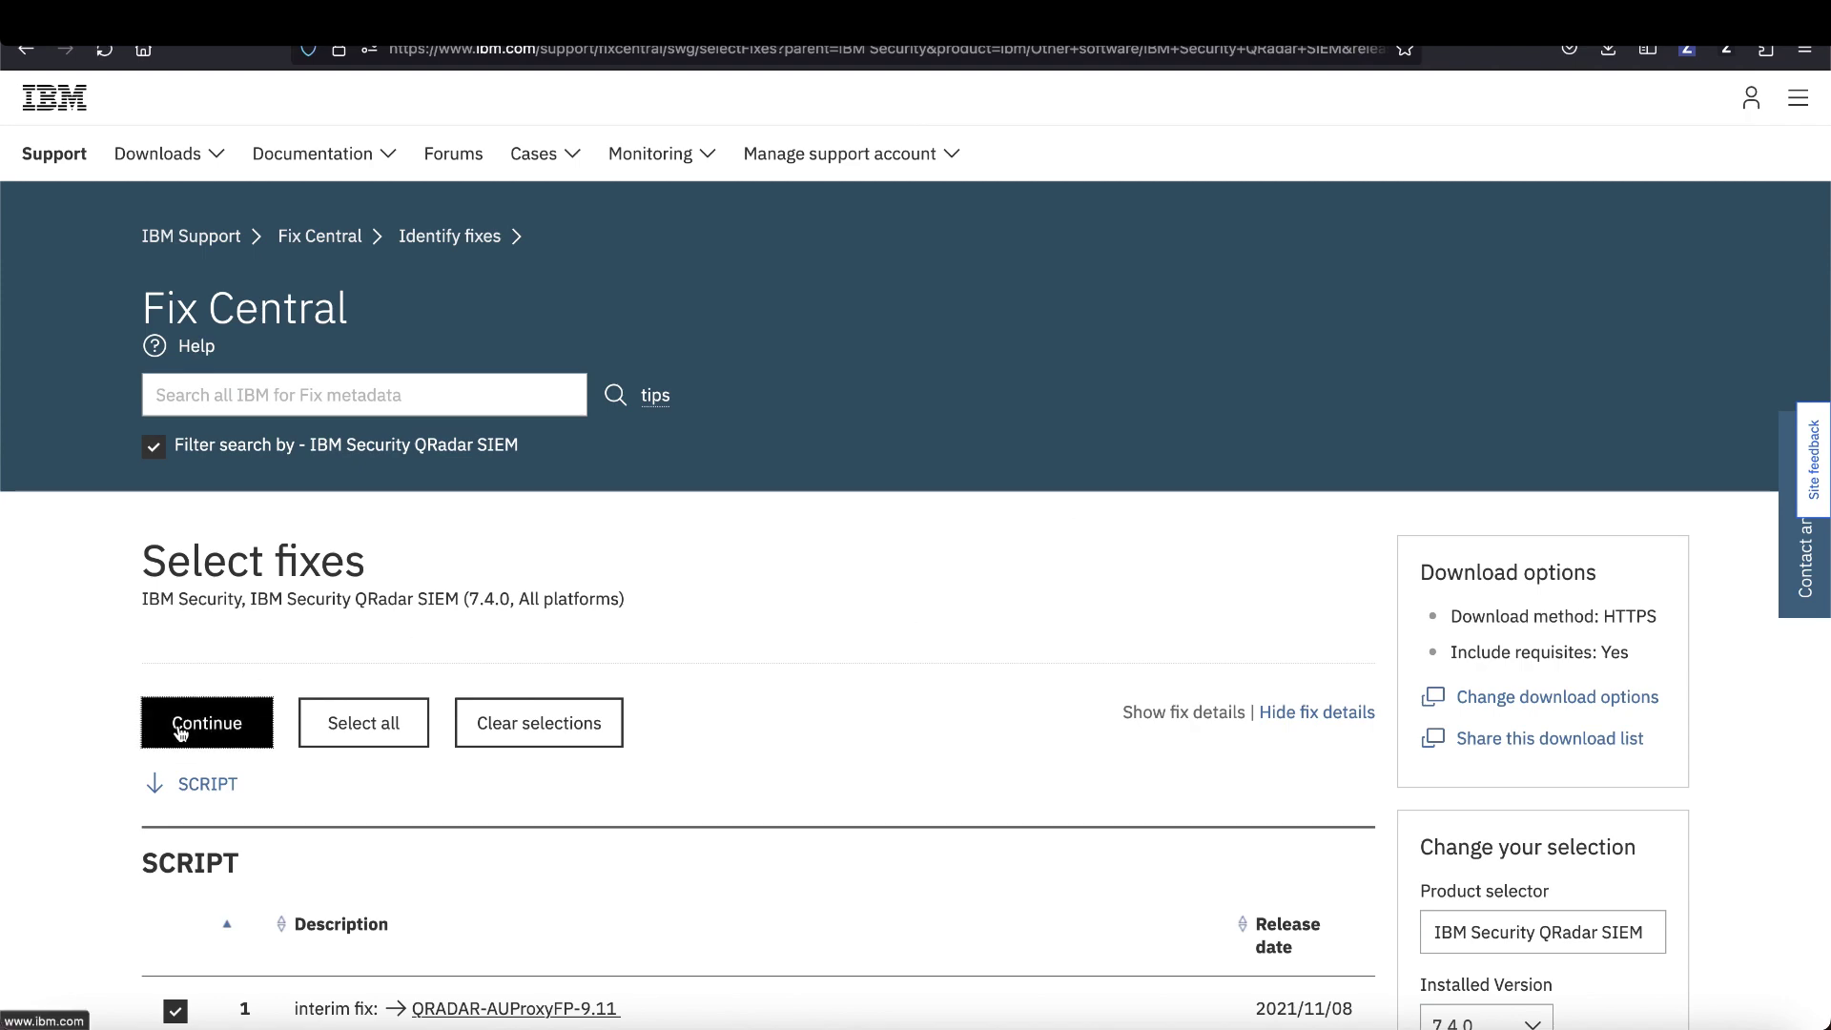
scroll(179, 729, "down", 4)
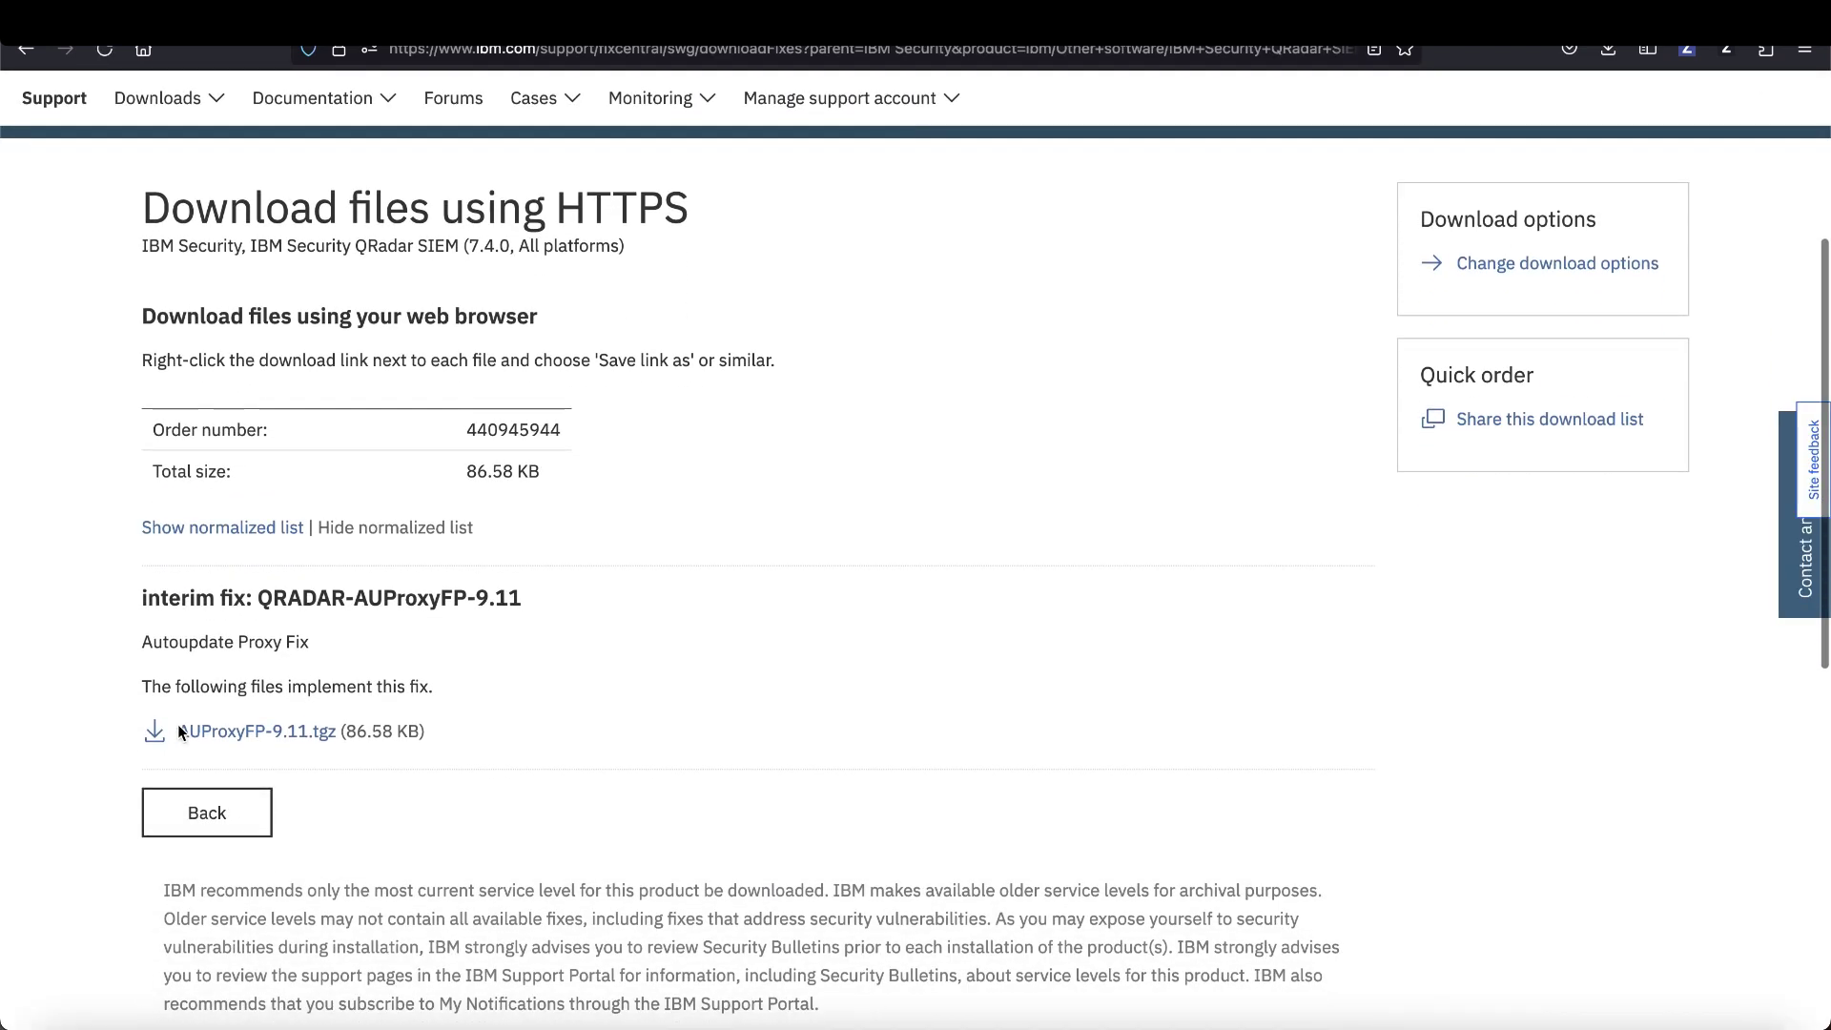
right_click(234, 728)
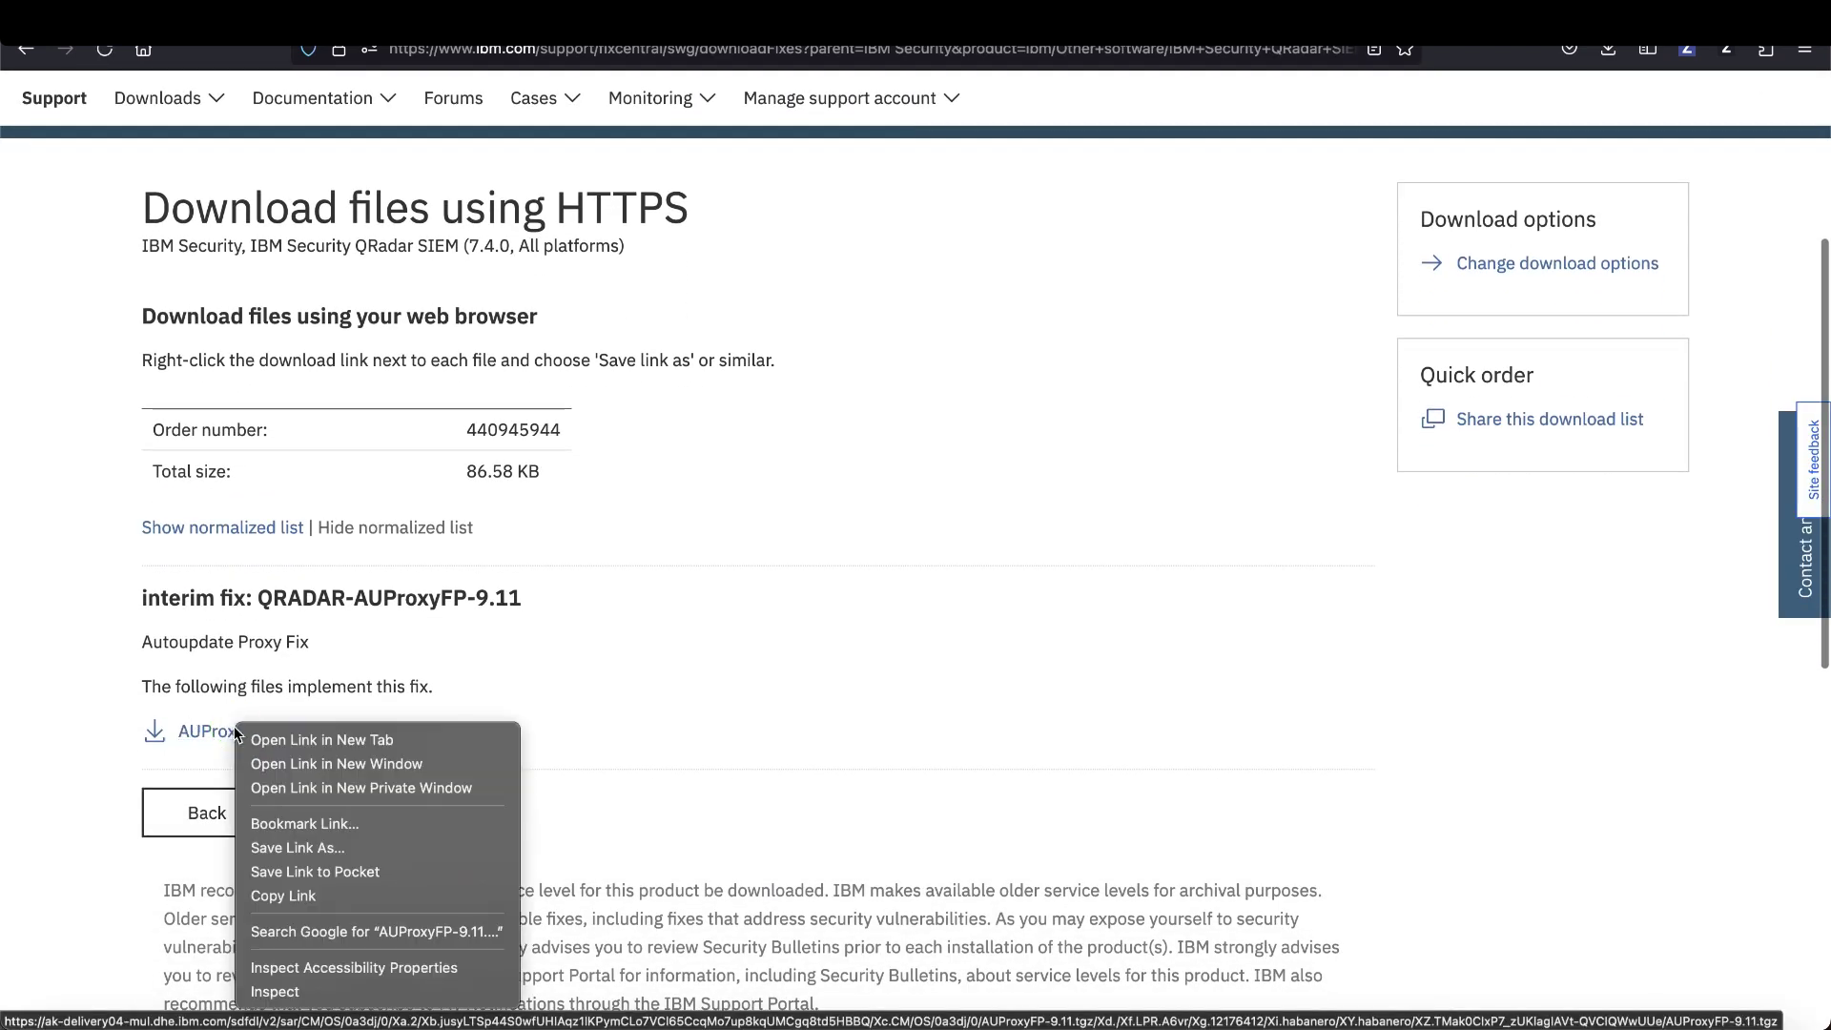
left_click(289, 898)
- Download AUProxyFP-9.11.tgz into /tmp with wget -P /tmp and the copied URL
key("alt+Tab")
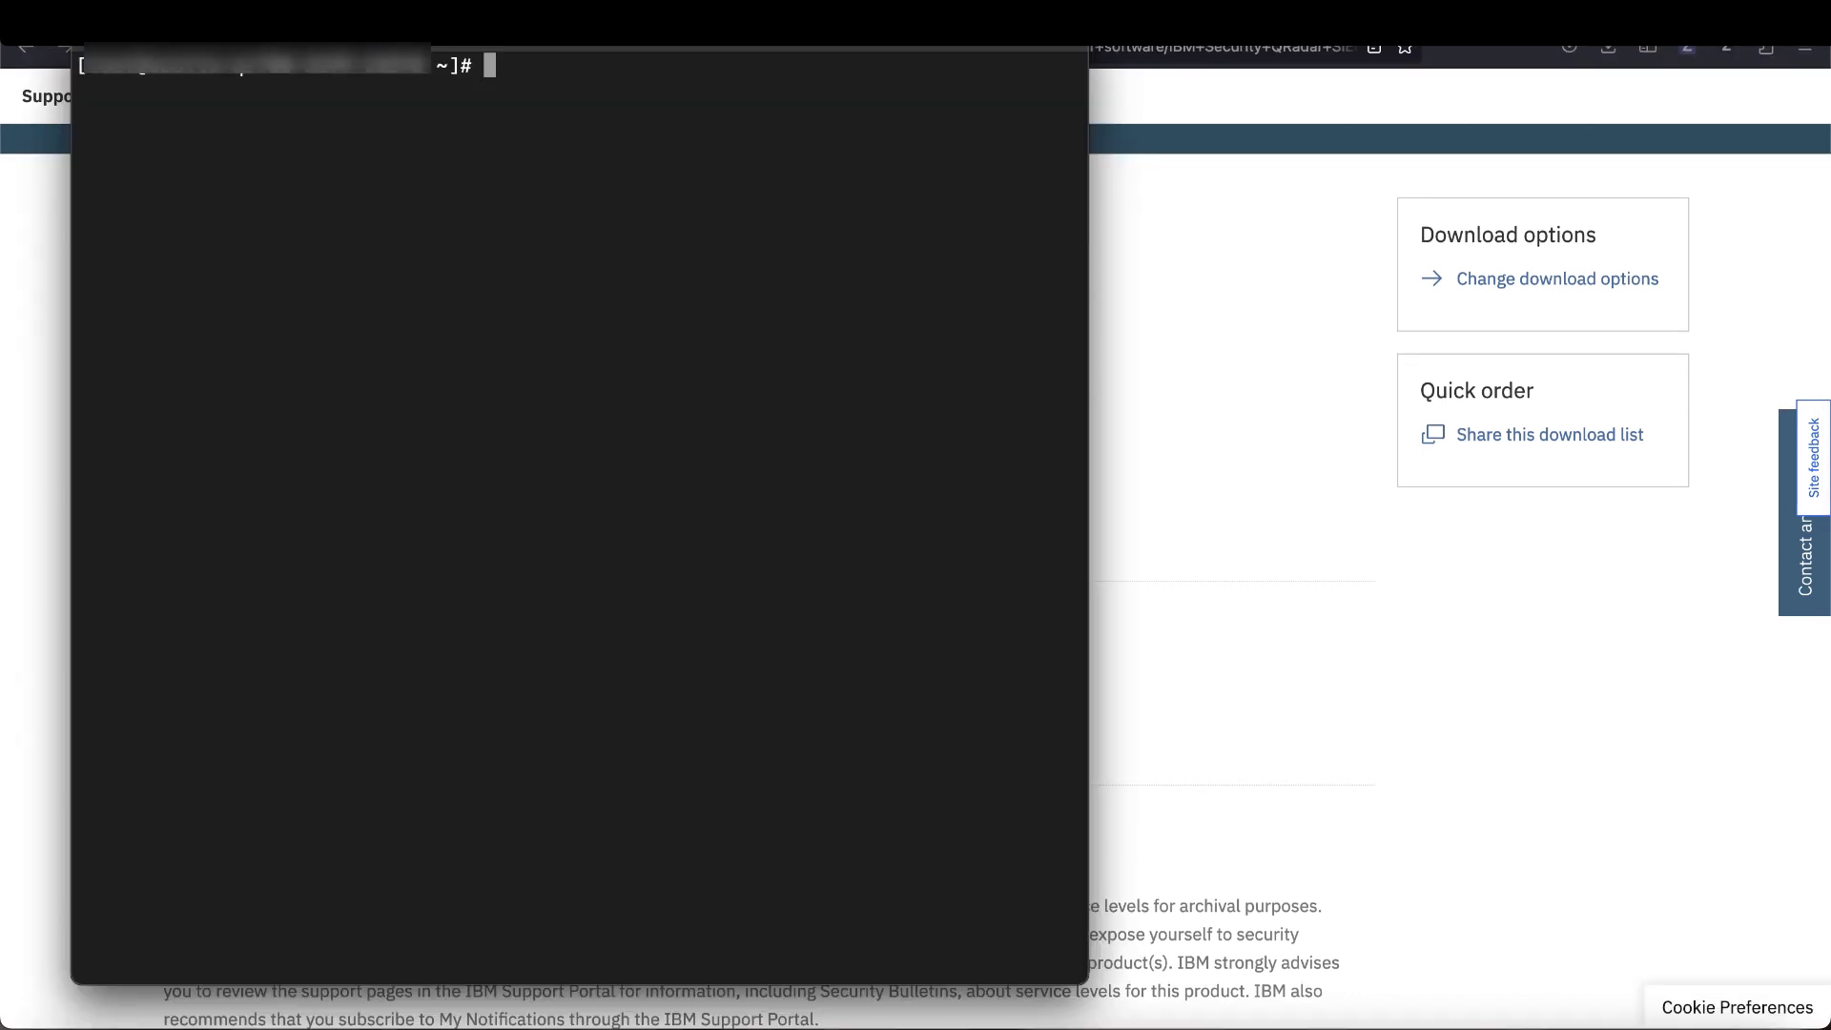
type("wget -P /tmp")
type("https://ak-delivery04-mul.dhe.ibm.com/sdfdl/v2/sar/CM/OS/0a3dj/0/Xa.2/Xb.jusyLTSp44S0wfUHIAr8My9JXINLdrrjqo04XINLTX0fhSZ092OVxfuJVlw/Xc.CM/OS/0a3dj/0/AUProxyFP-9.11.tgz/Xd./Xf.LPR.A6vr/Xg.12176411/Xi.habanero/XY.habanero/XZ.umCPaVkjVA9Fqf0JEh1UKR41TVwuD53_/AUProxyFP-9.11.tgz")
key("Return")
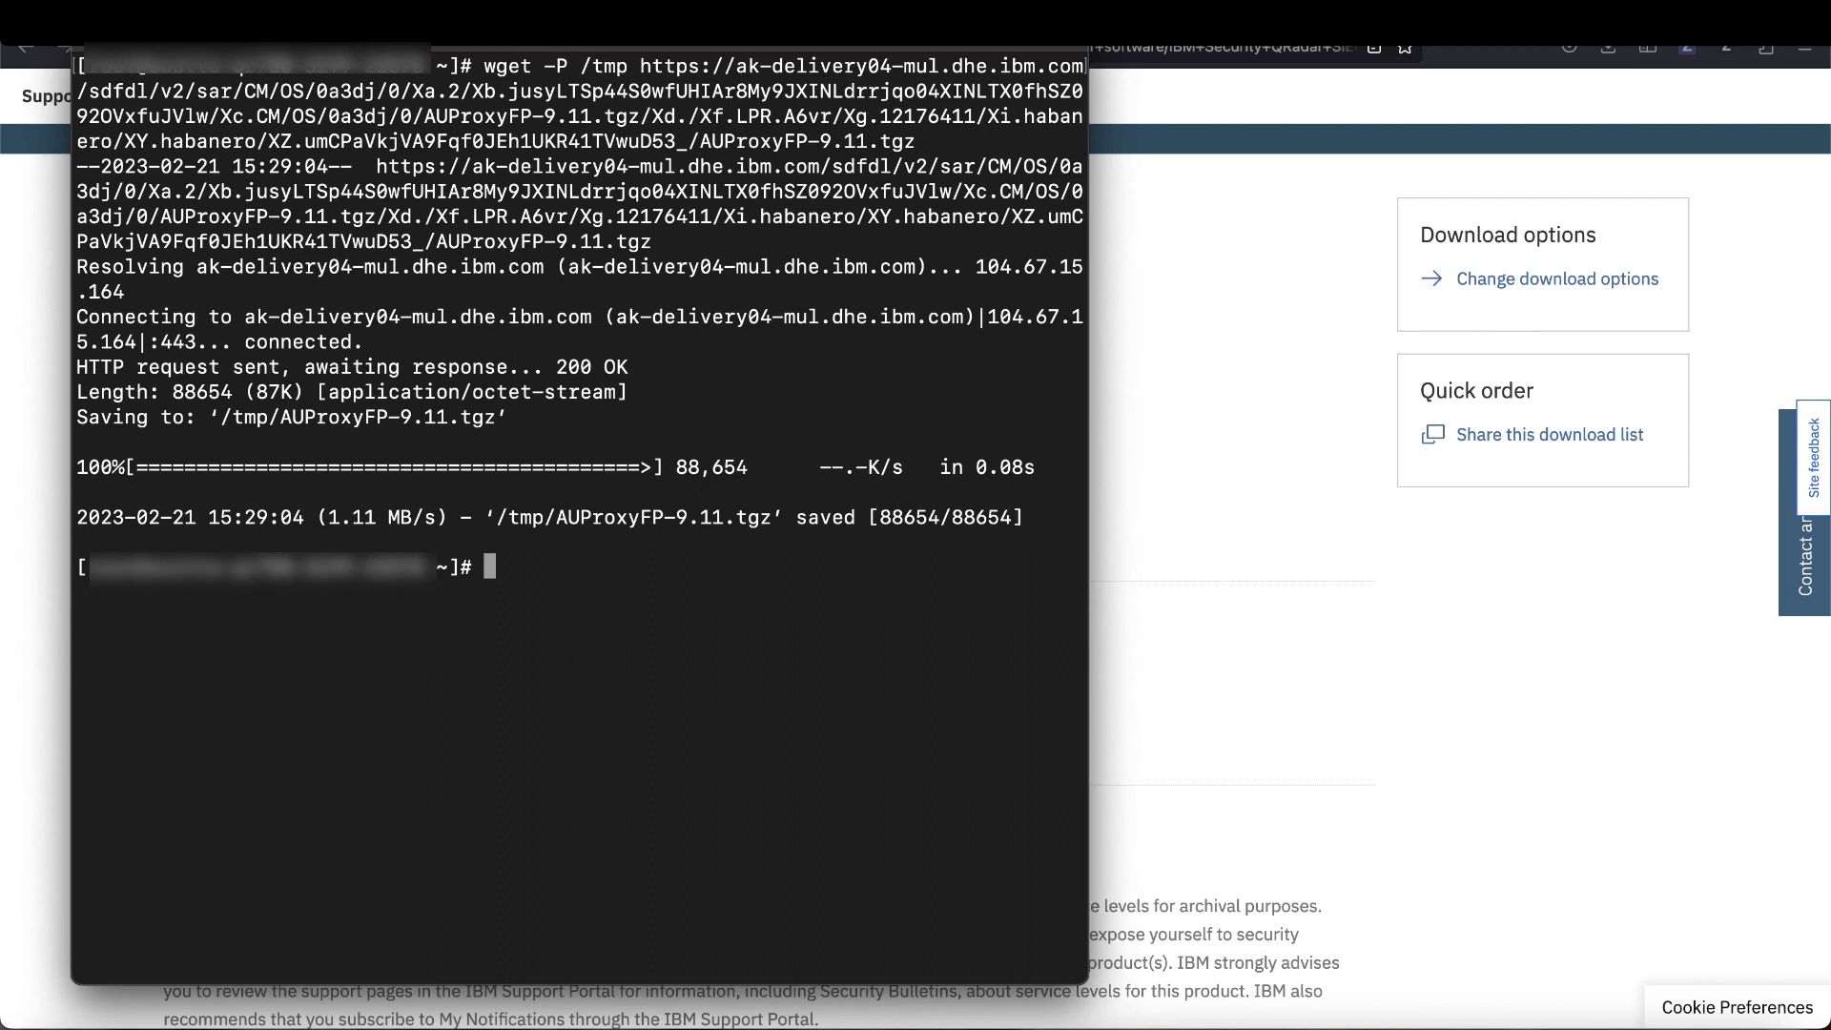
- Move into /tmp and extract the AUProxyFP-9.11.tgz archive with tar
type("cd /tmp")
key("Return")
type("ta")
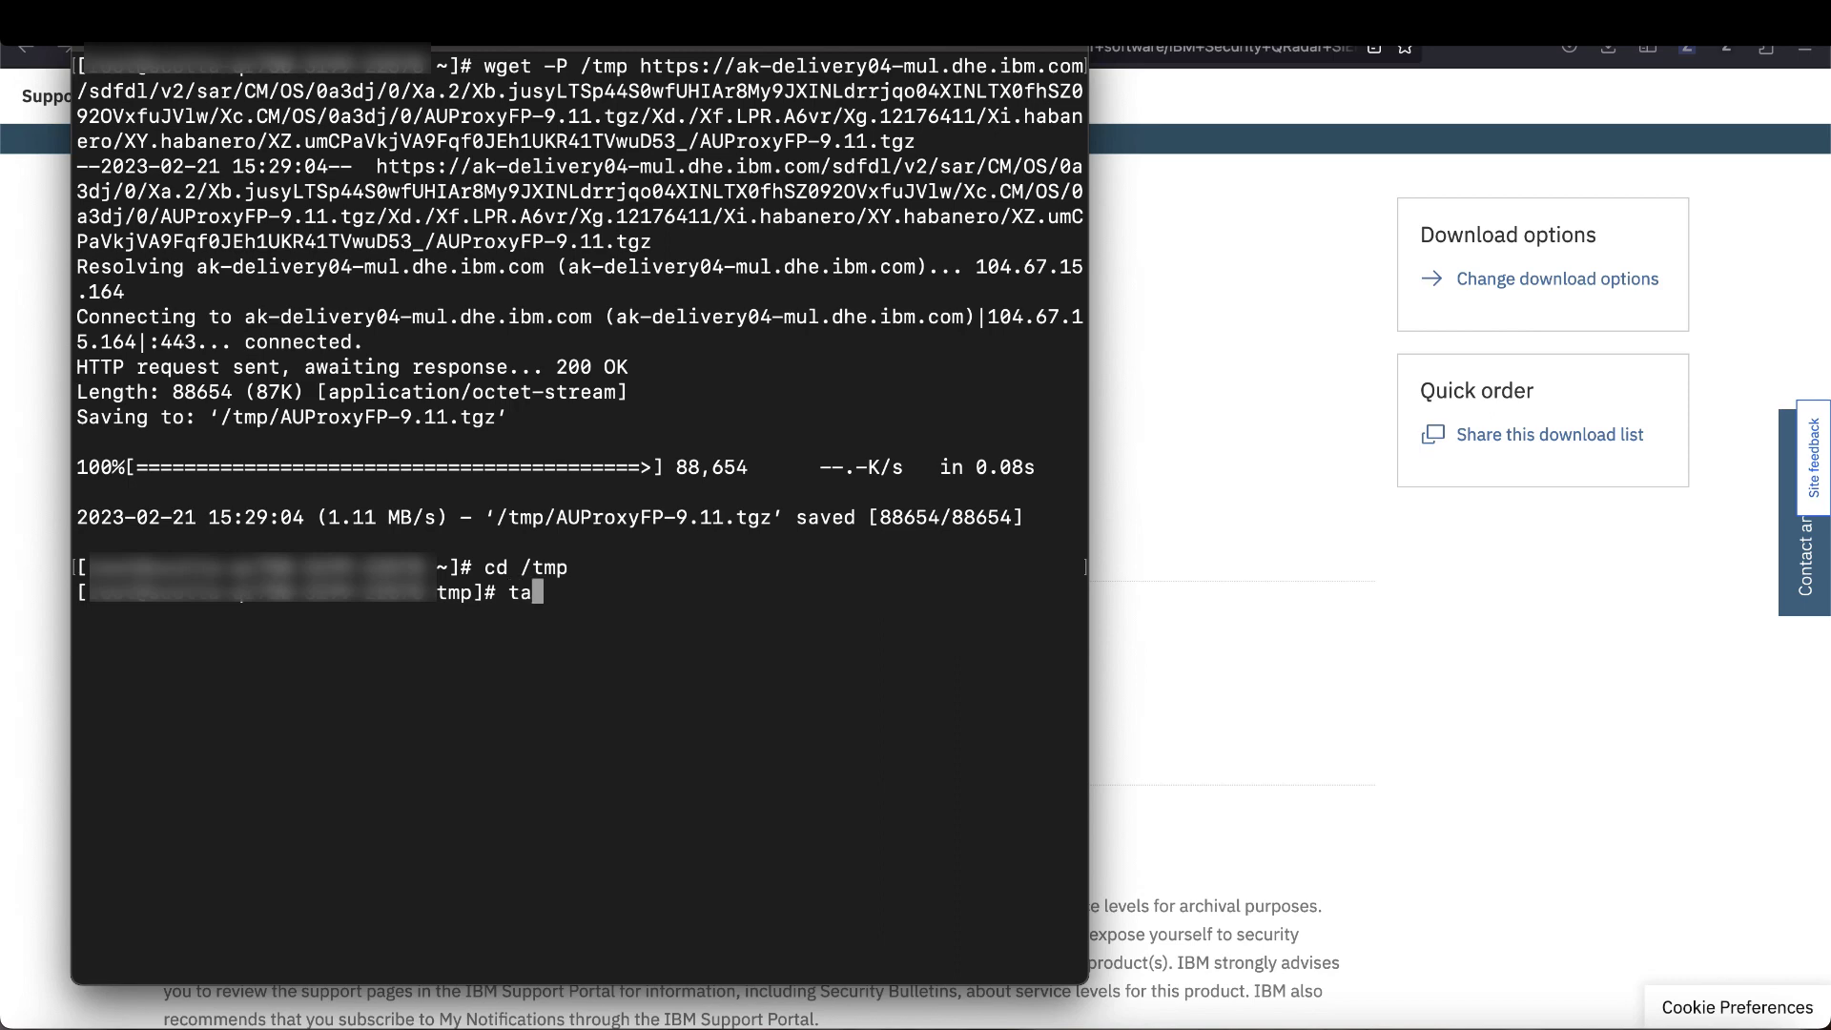
type("r -zx")
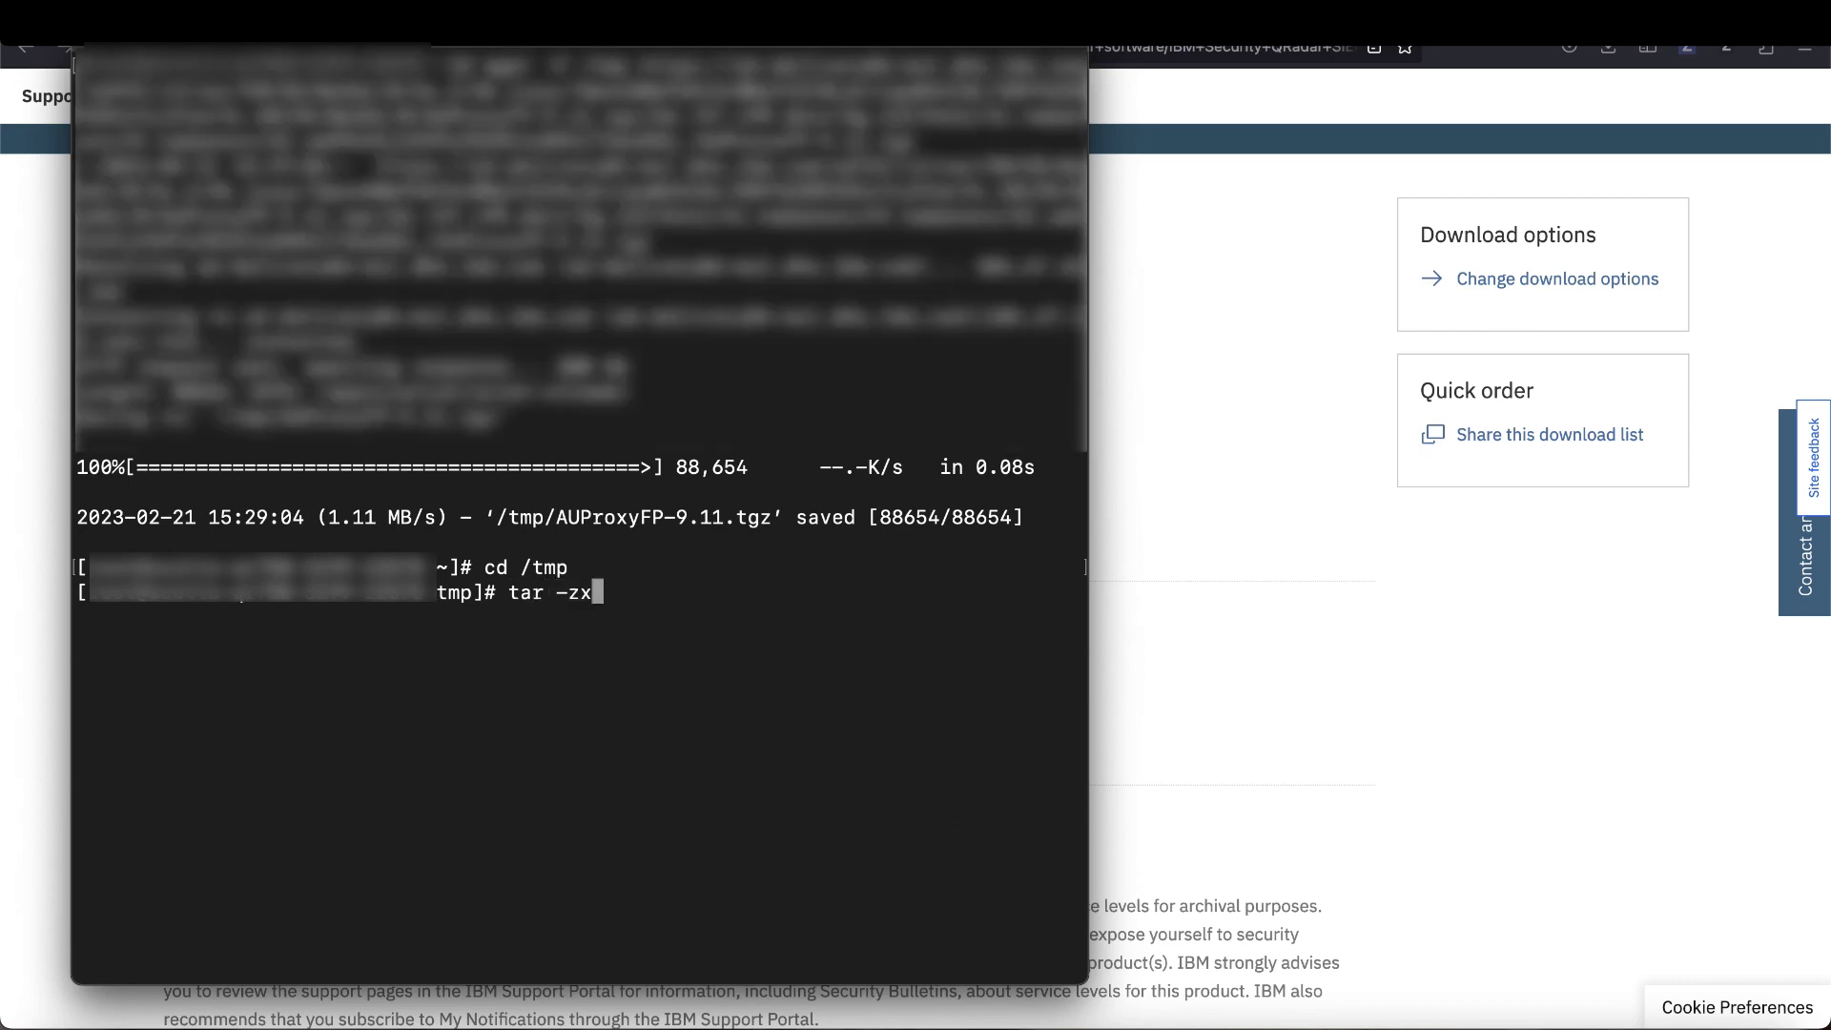
type("vf")
double_click(667, 517)
type("AUProxyFP-9.11.tgz")
key("Return")
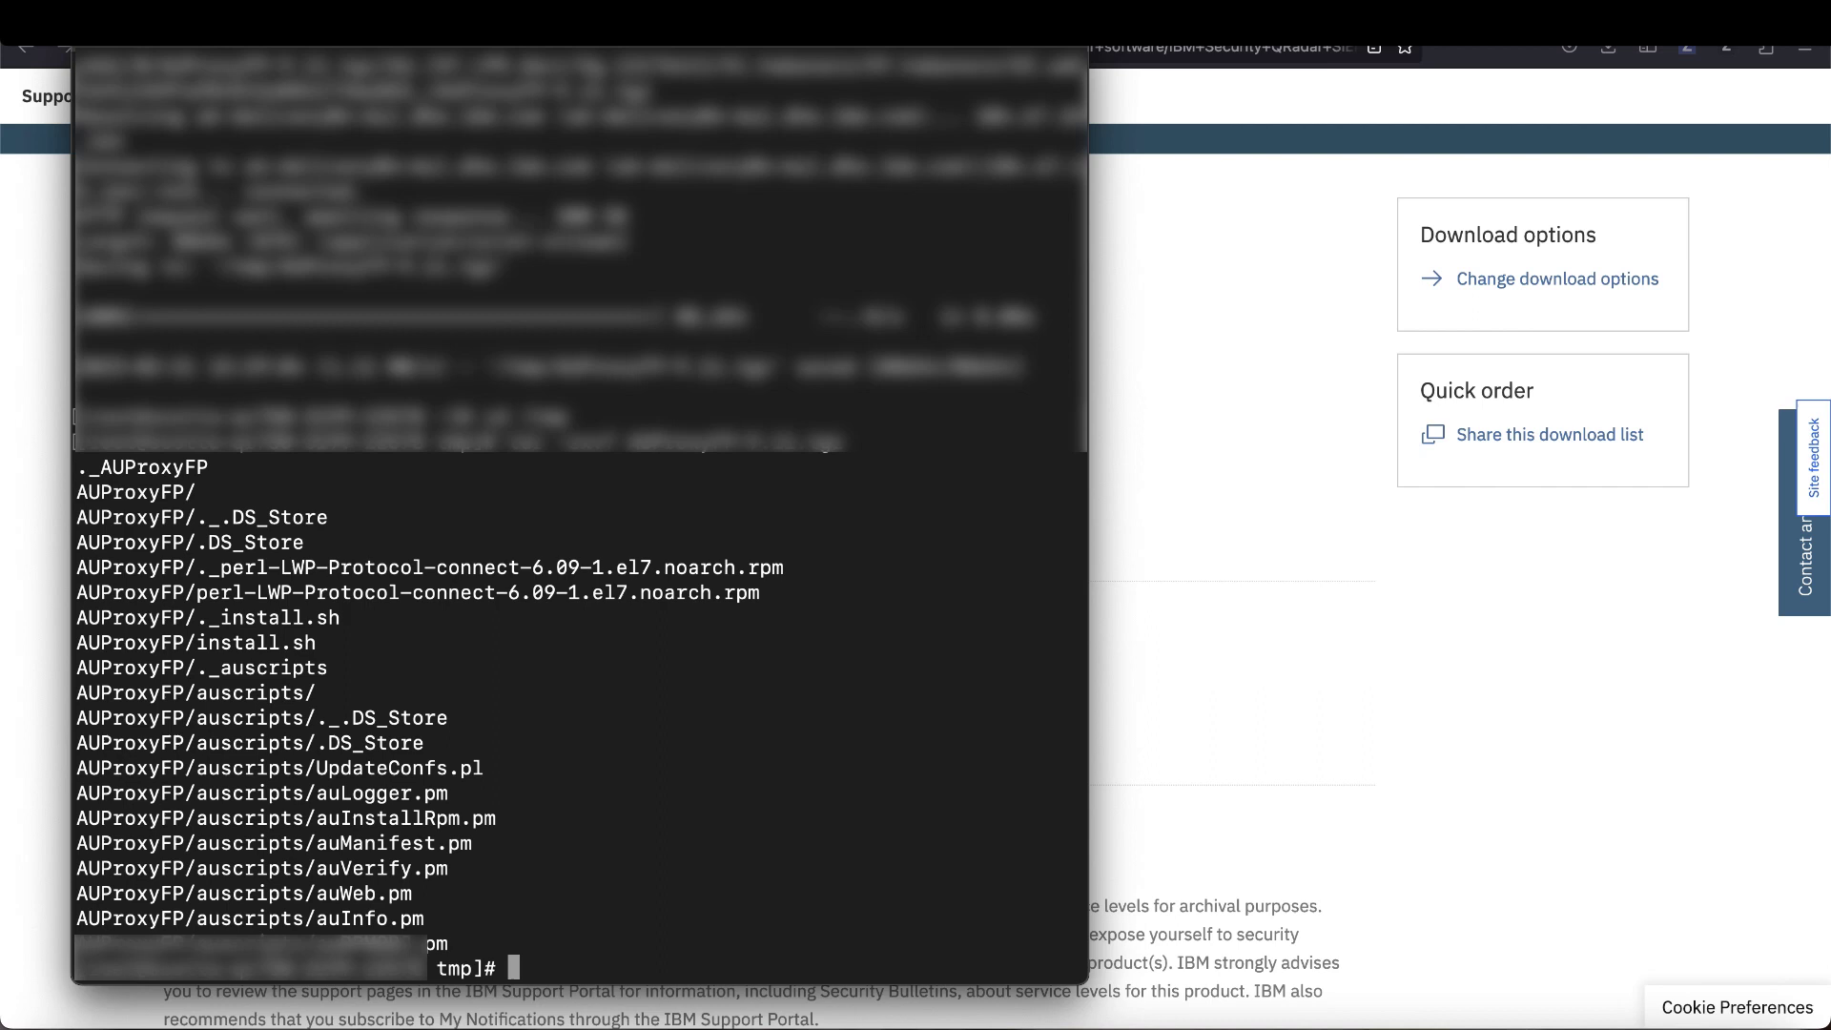
- Enter the extracted AUProxyFP folder and run ./install.sh until it reports 'Install complete'
type("cd")
double_click(118, 494)
type("AUProxyFP")
key("Return")
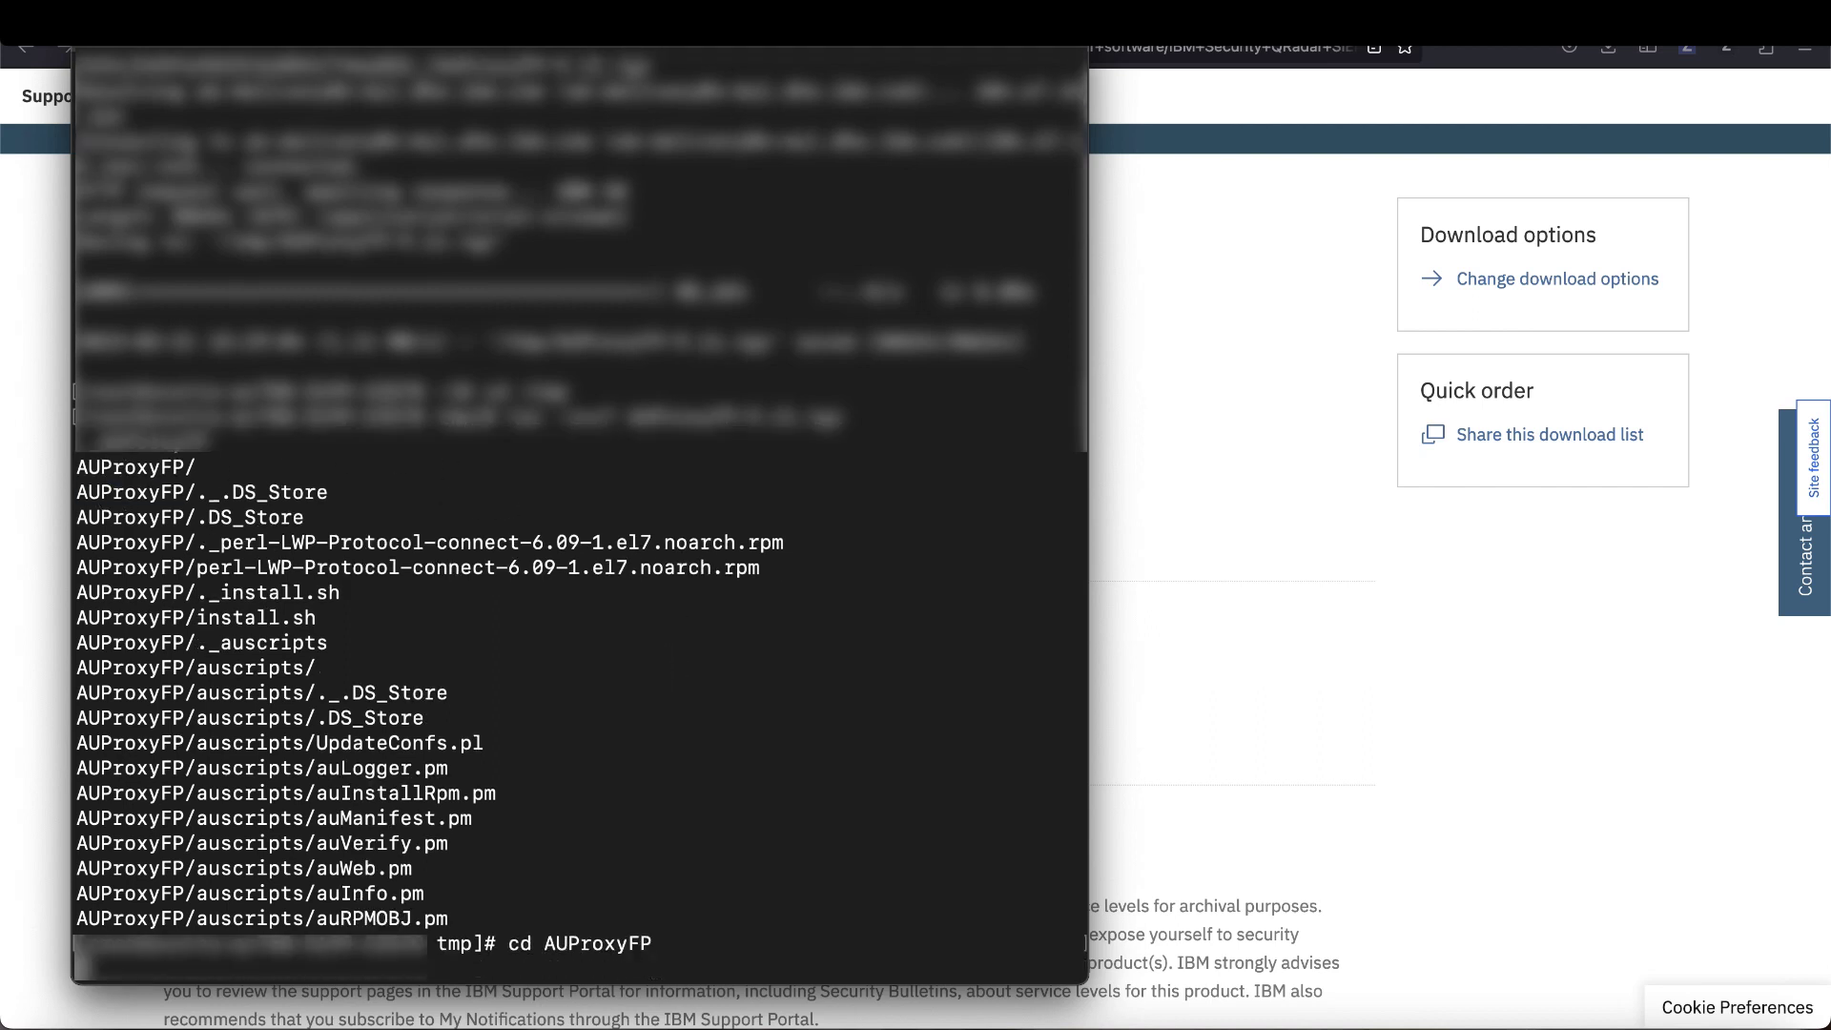
type("./")
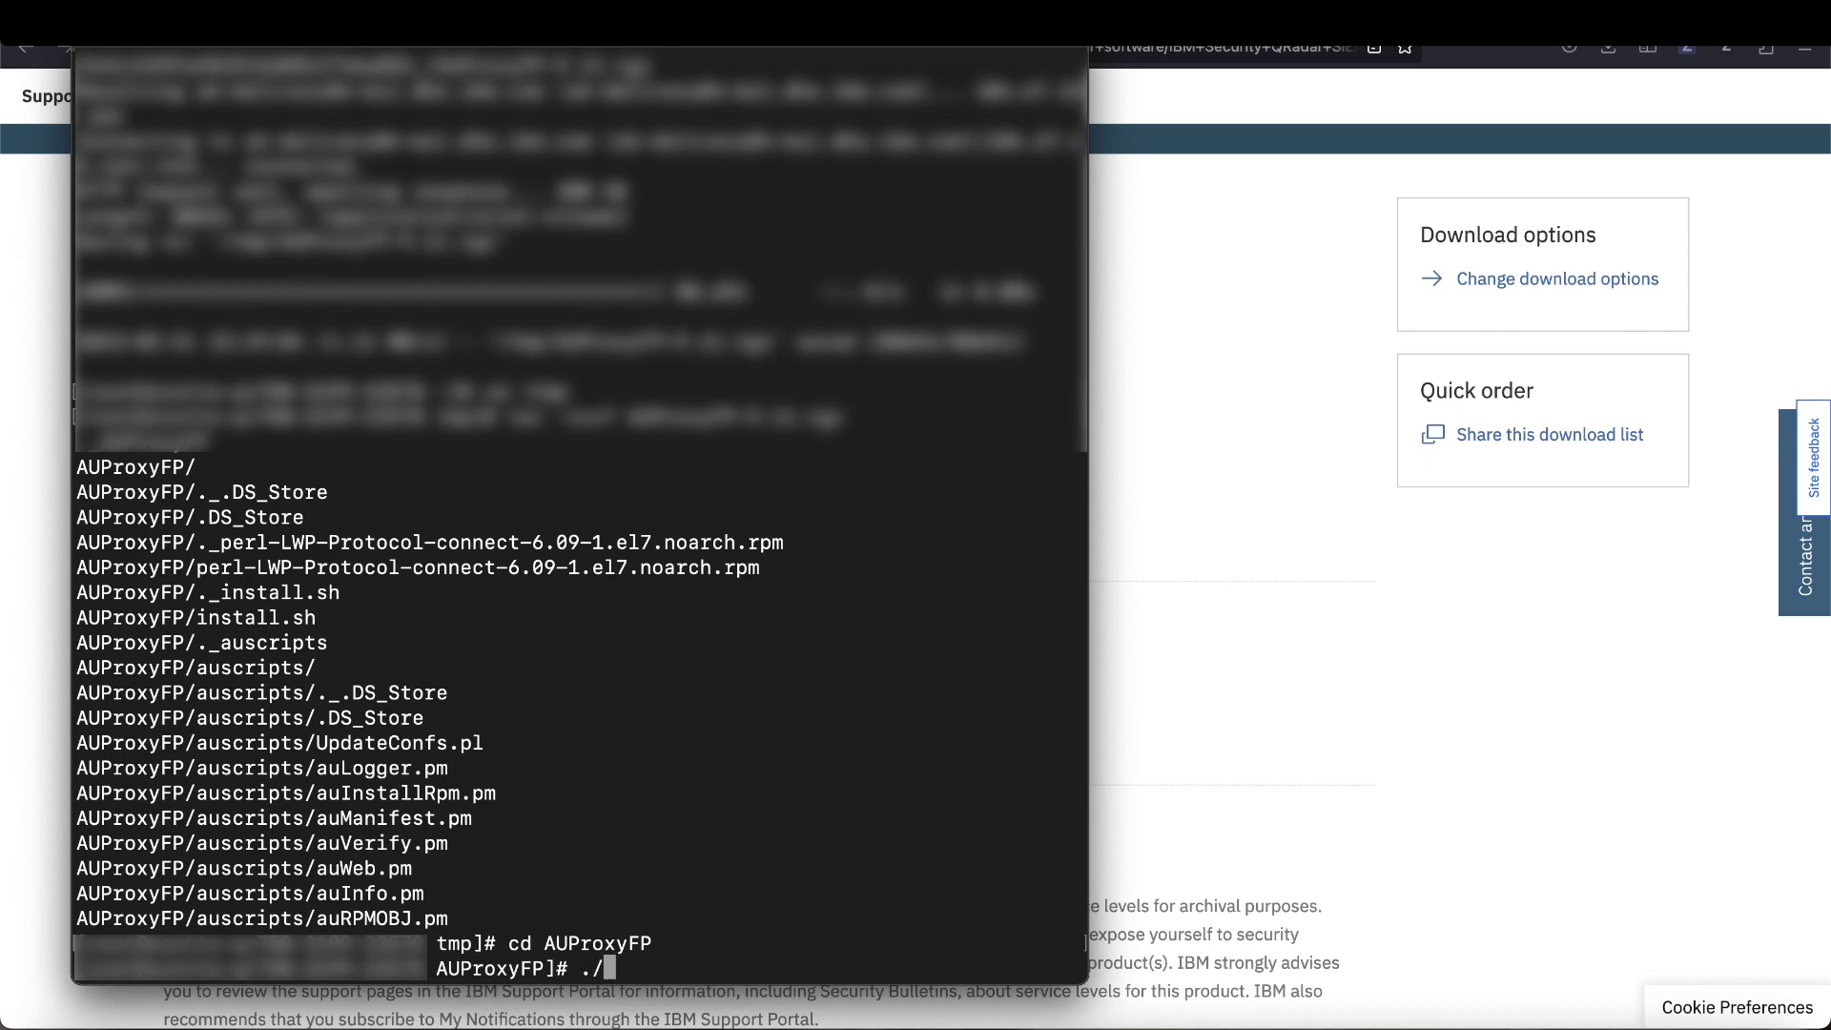
left_click_drag(315, 616, 196, 617)
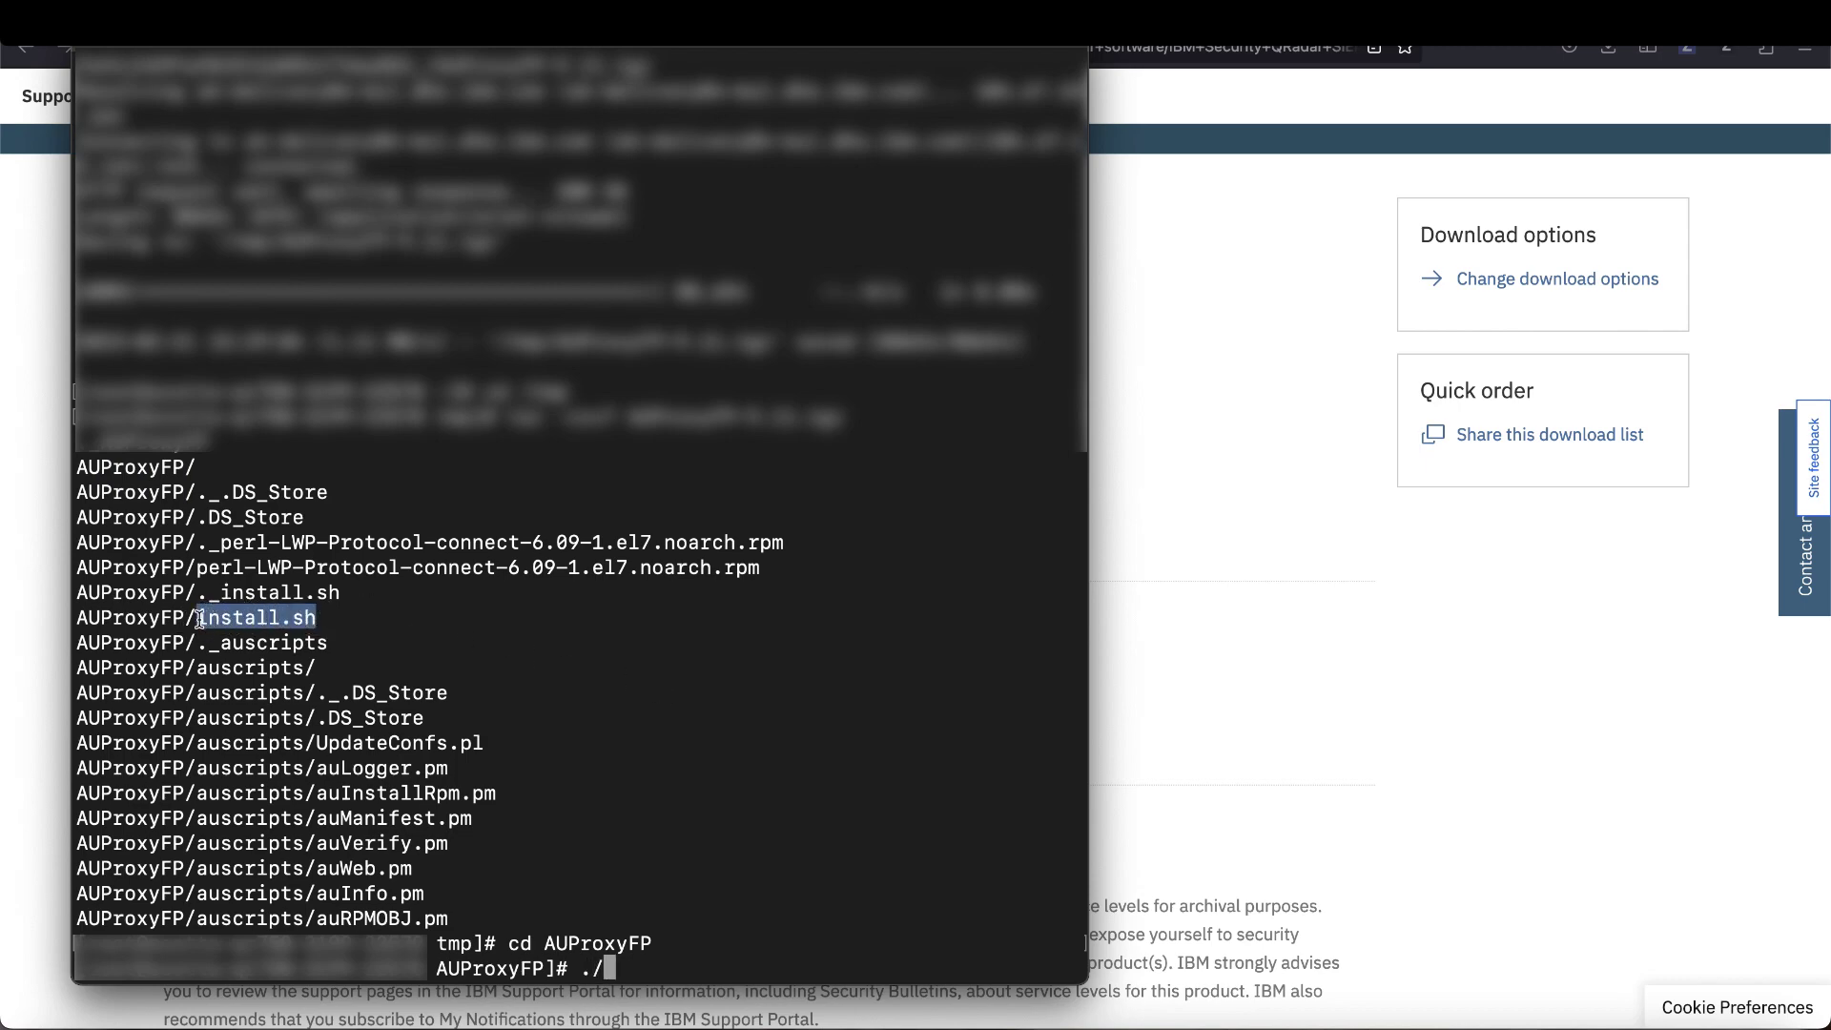
key("super+c")
key("super+v")
key("Return")
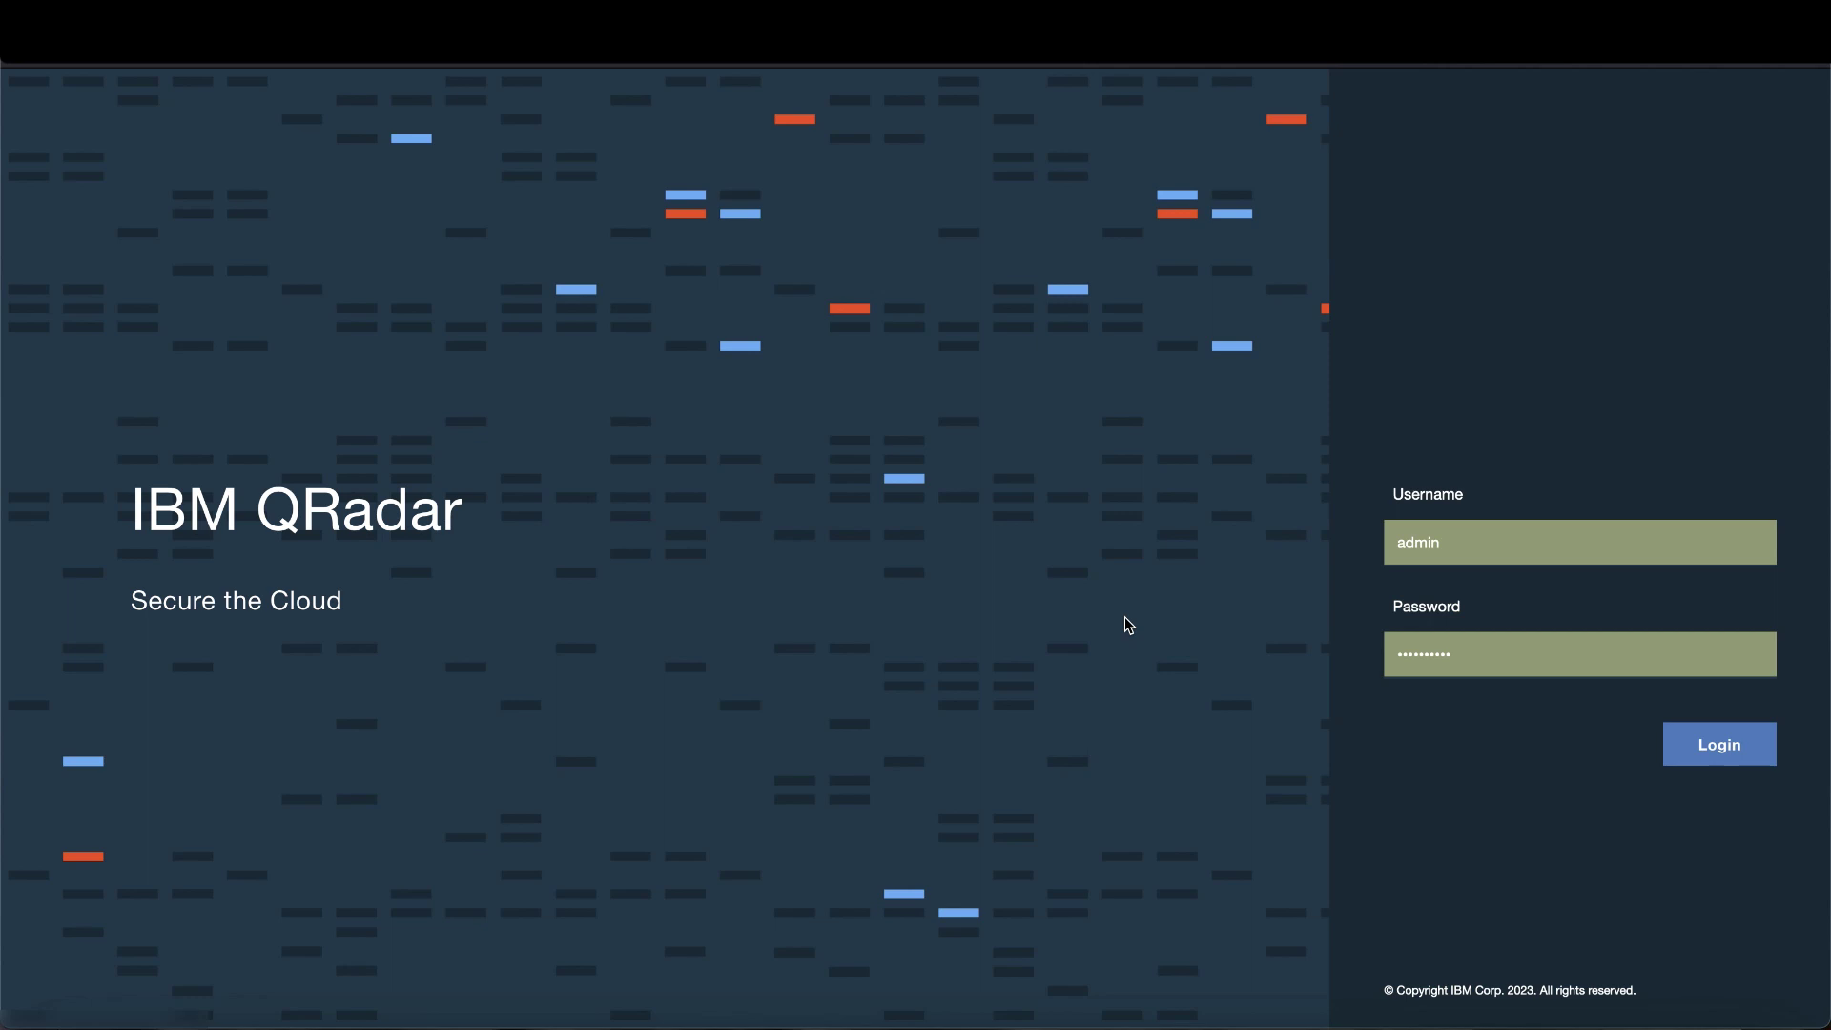
- Sign in to QRadar and run Get New Updates from Admin > Auto Update, confirming with OK
left_click(1726, 746)
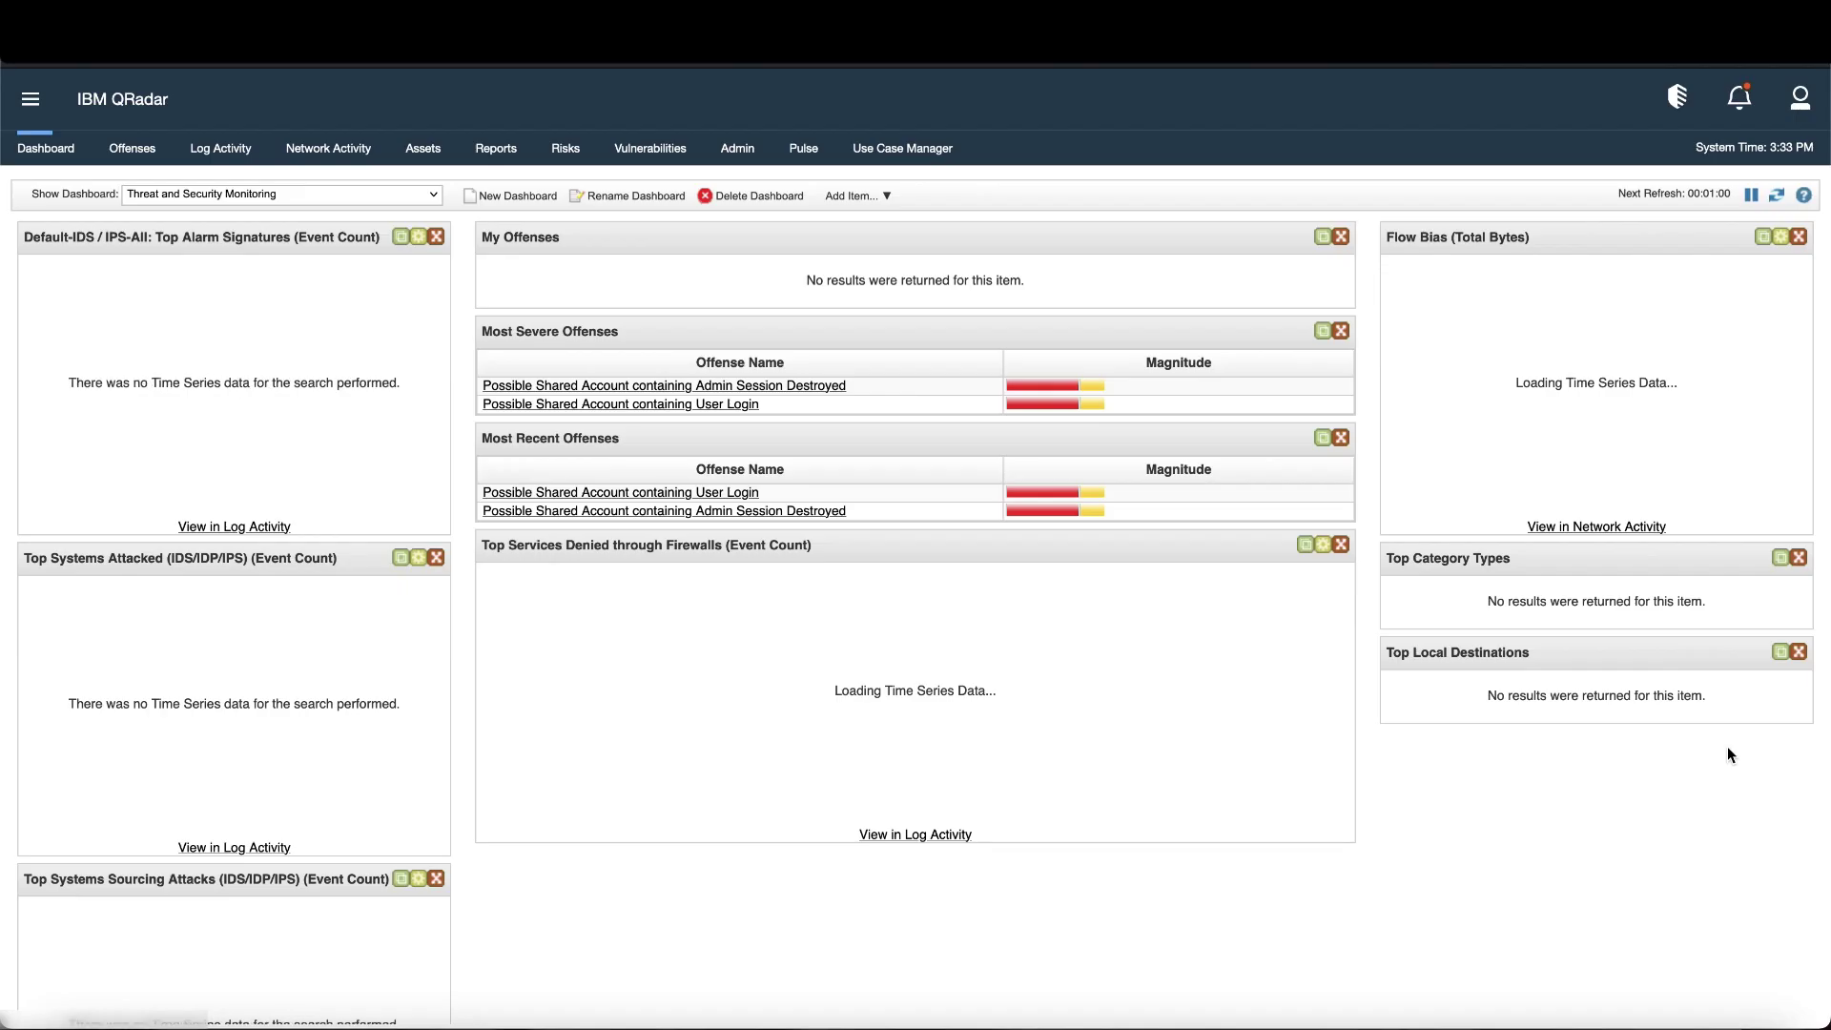
left_click(737, 153)
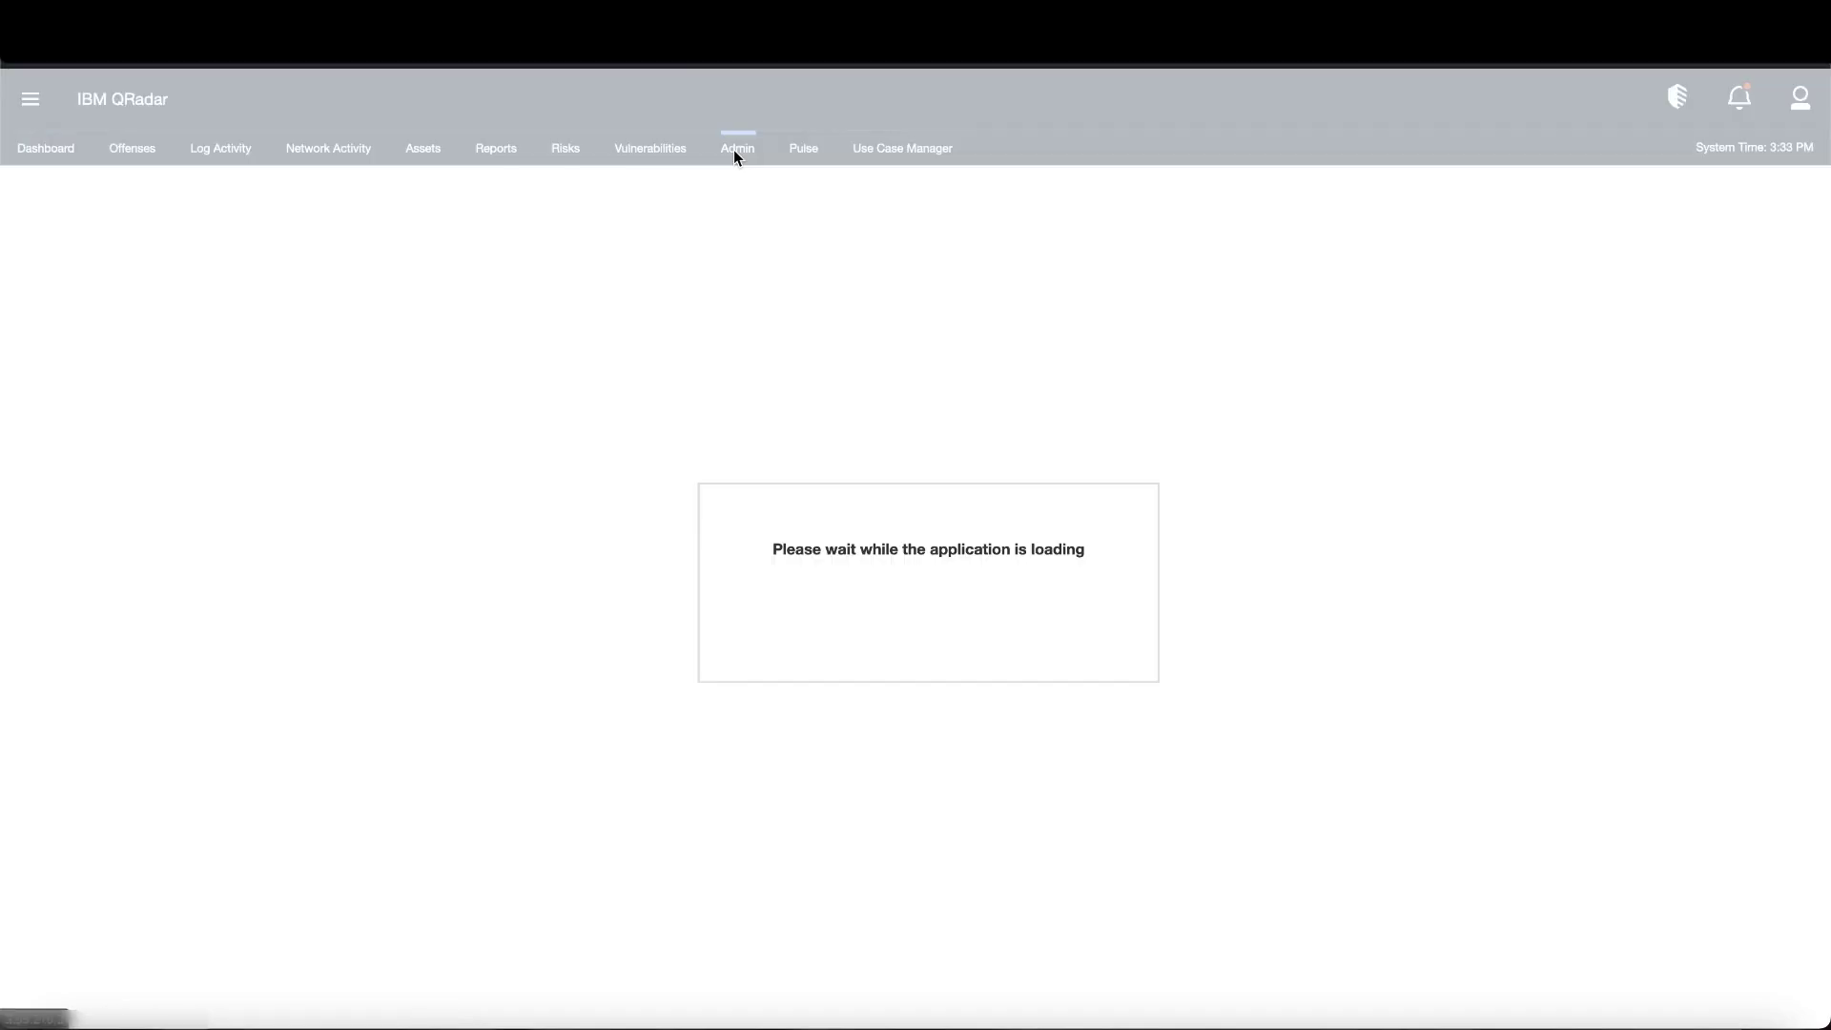
left_click(305, 321)
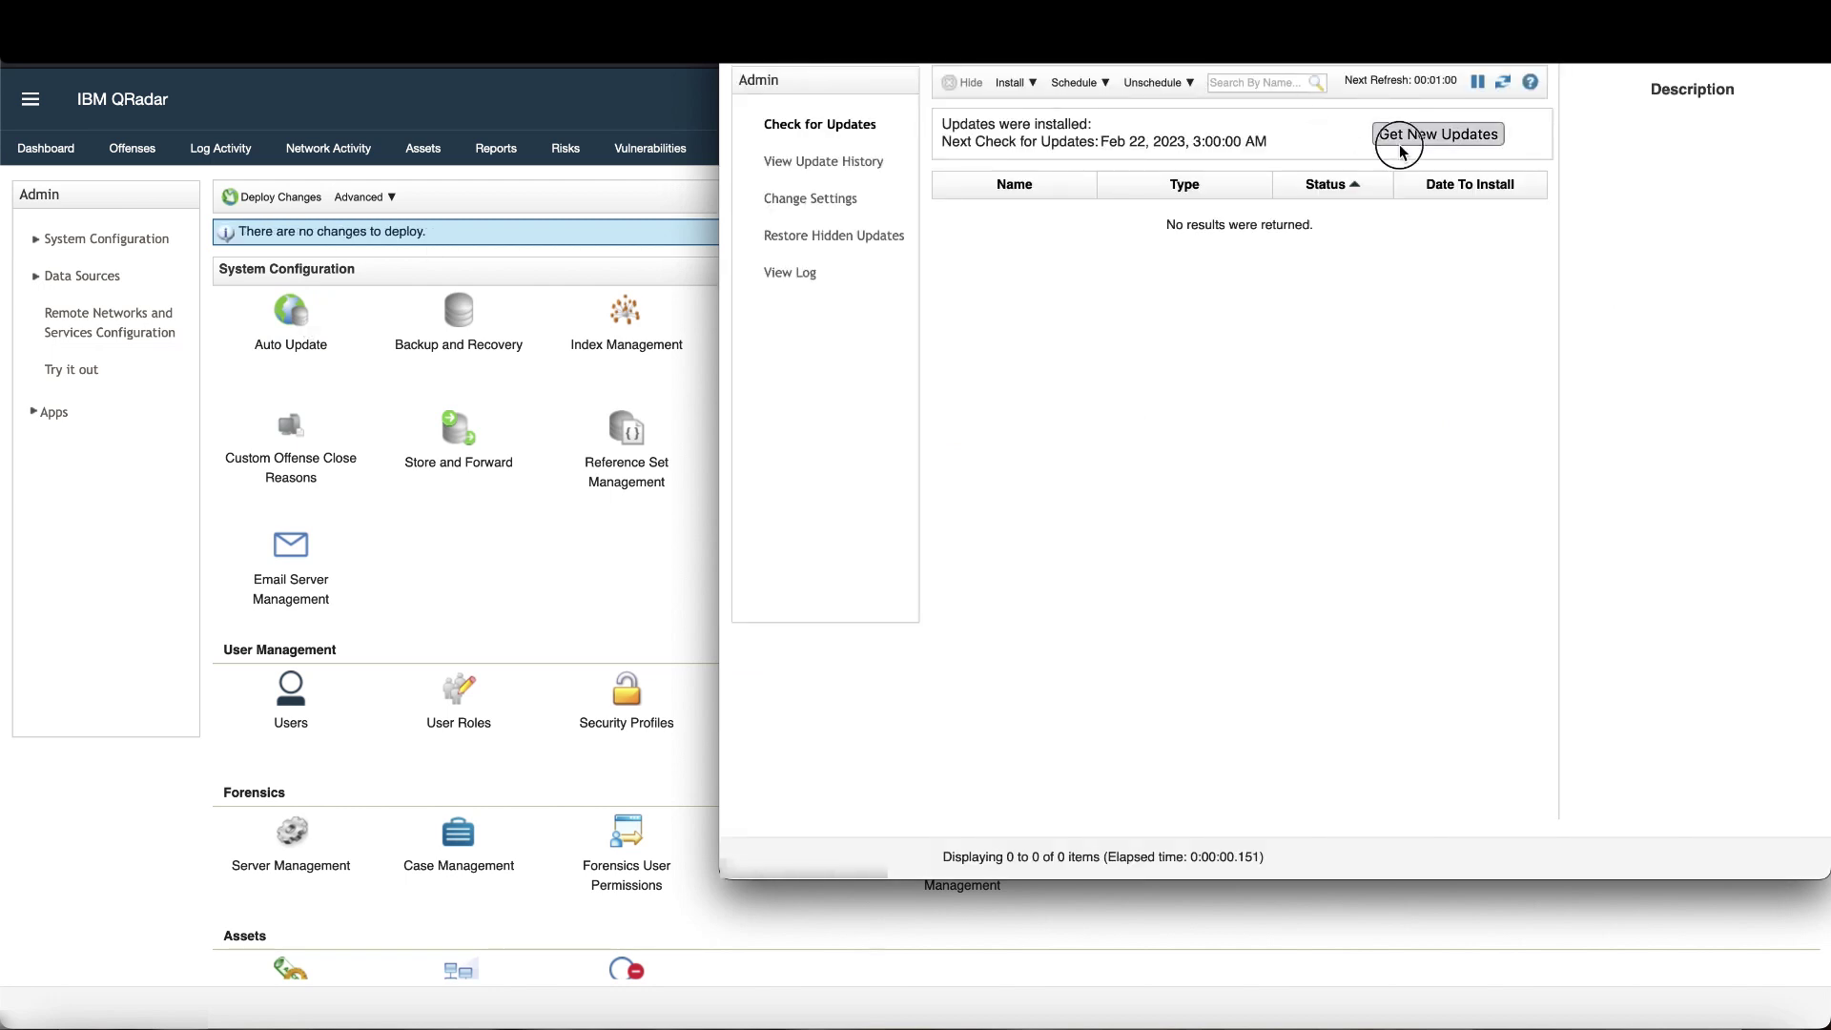
left_click(1398, 143)
left_click(1438, 513)
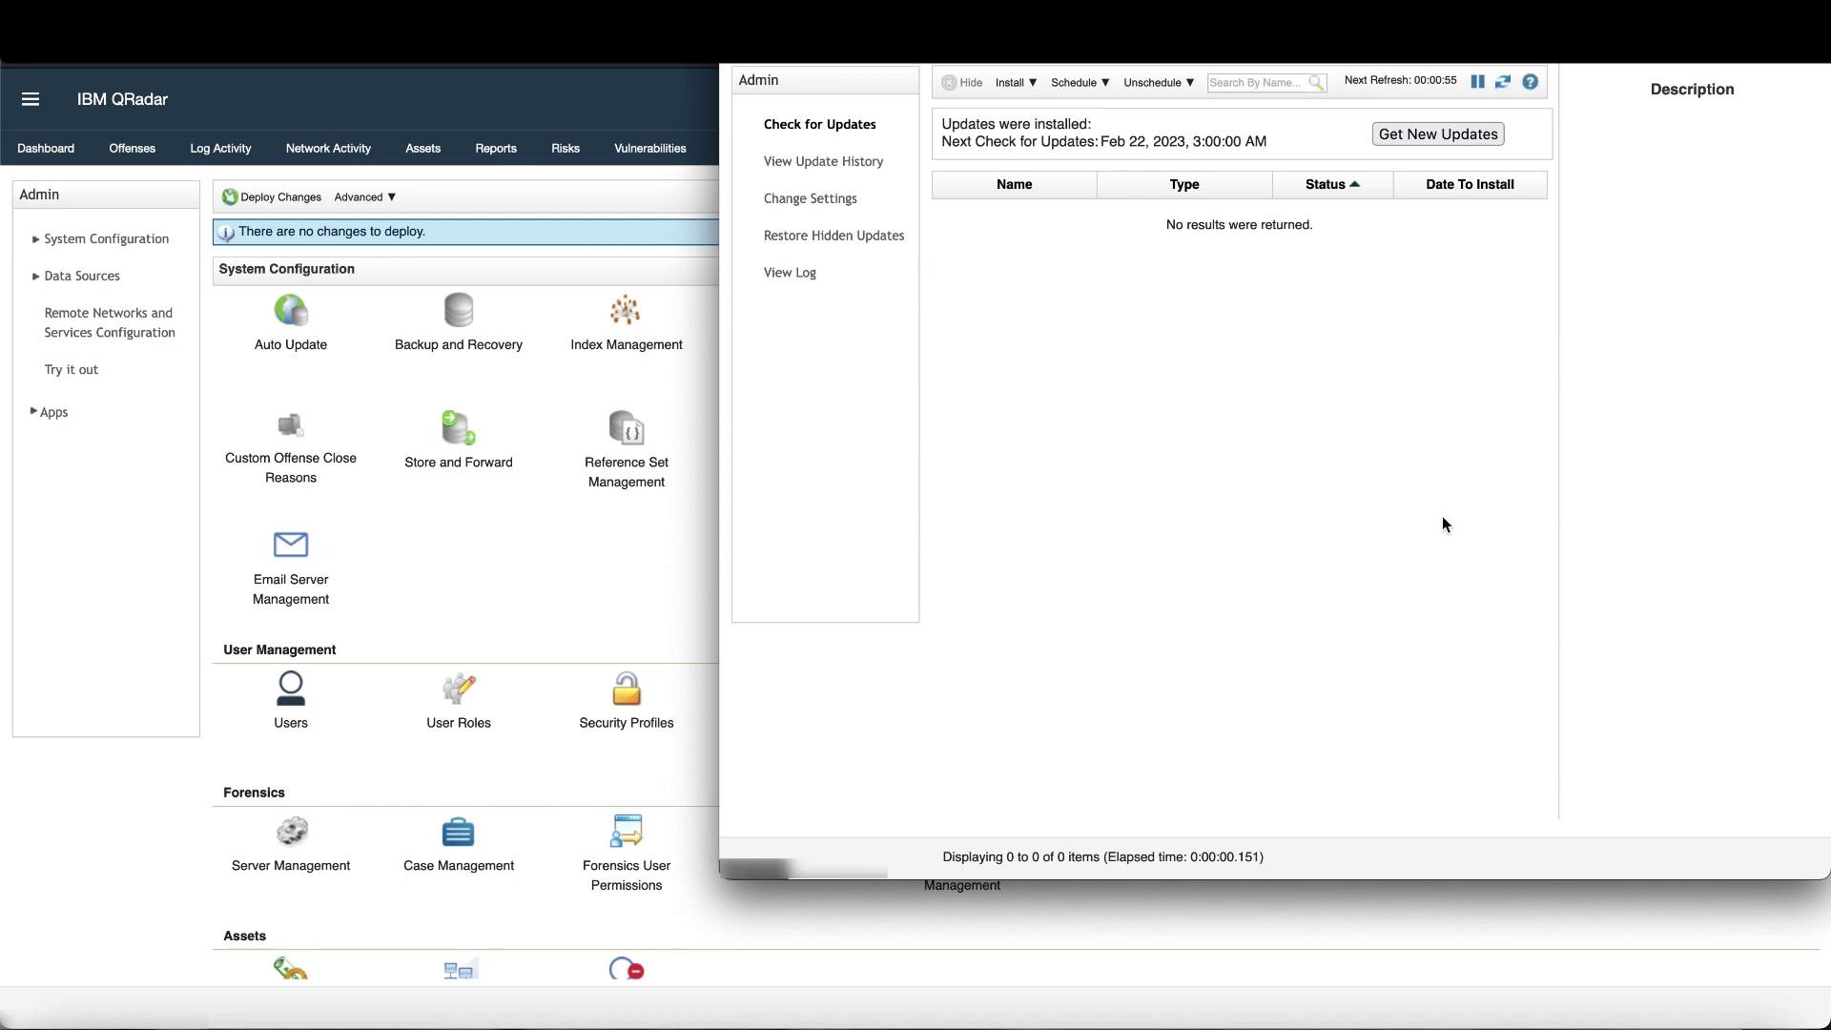
left_click(1524, 1025)
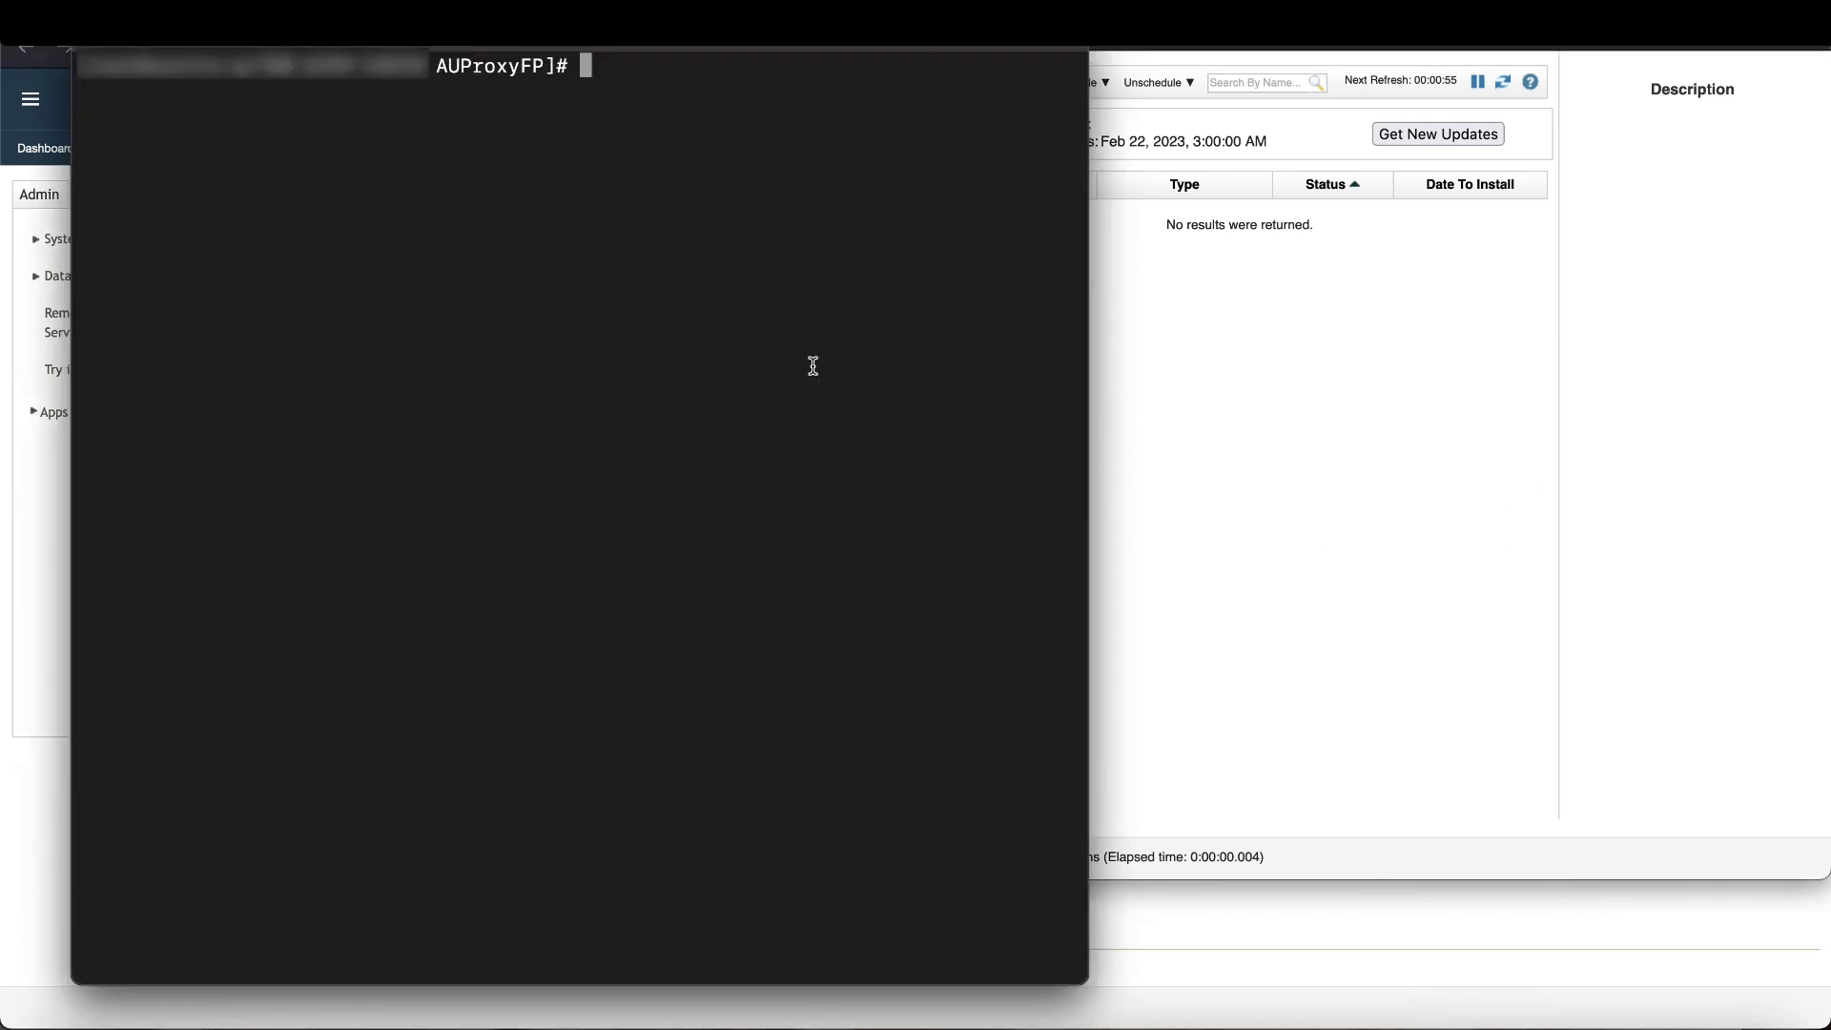
- Run /opt/qradar/bin/UpdateConfs.pl -v again to check the auto update version
type("/opt/qradar/bin/UpdateConfs.pl -v")
key("Return")
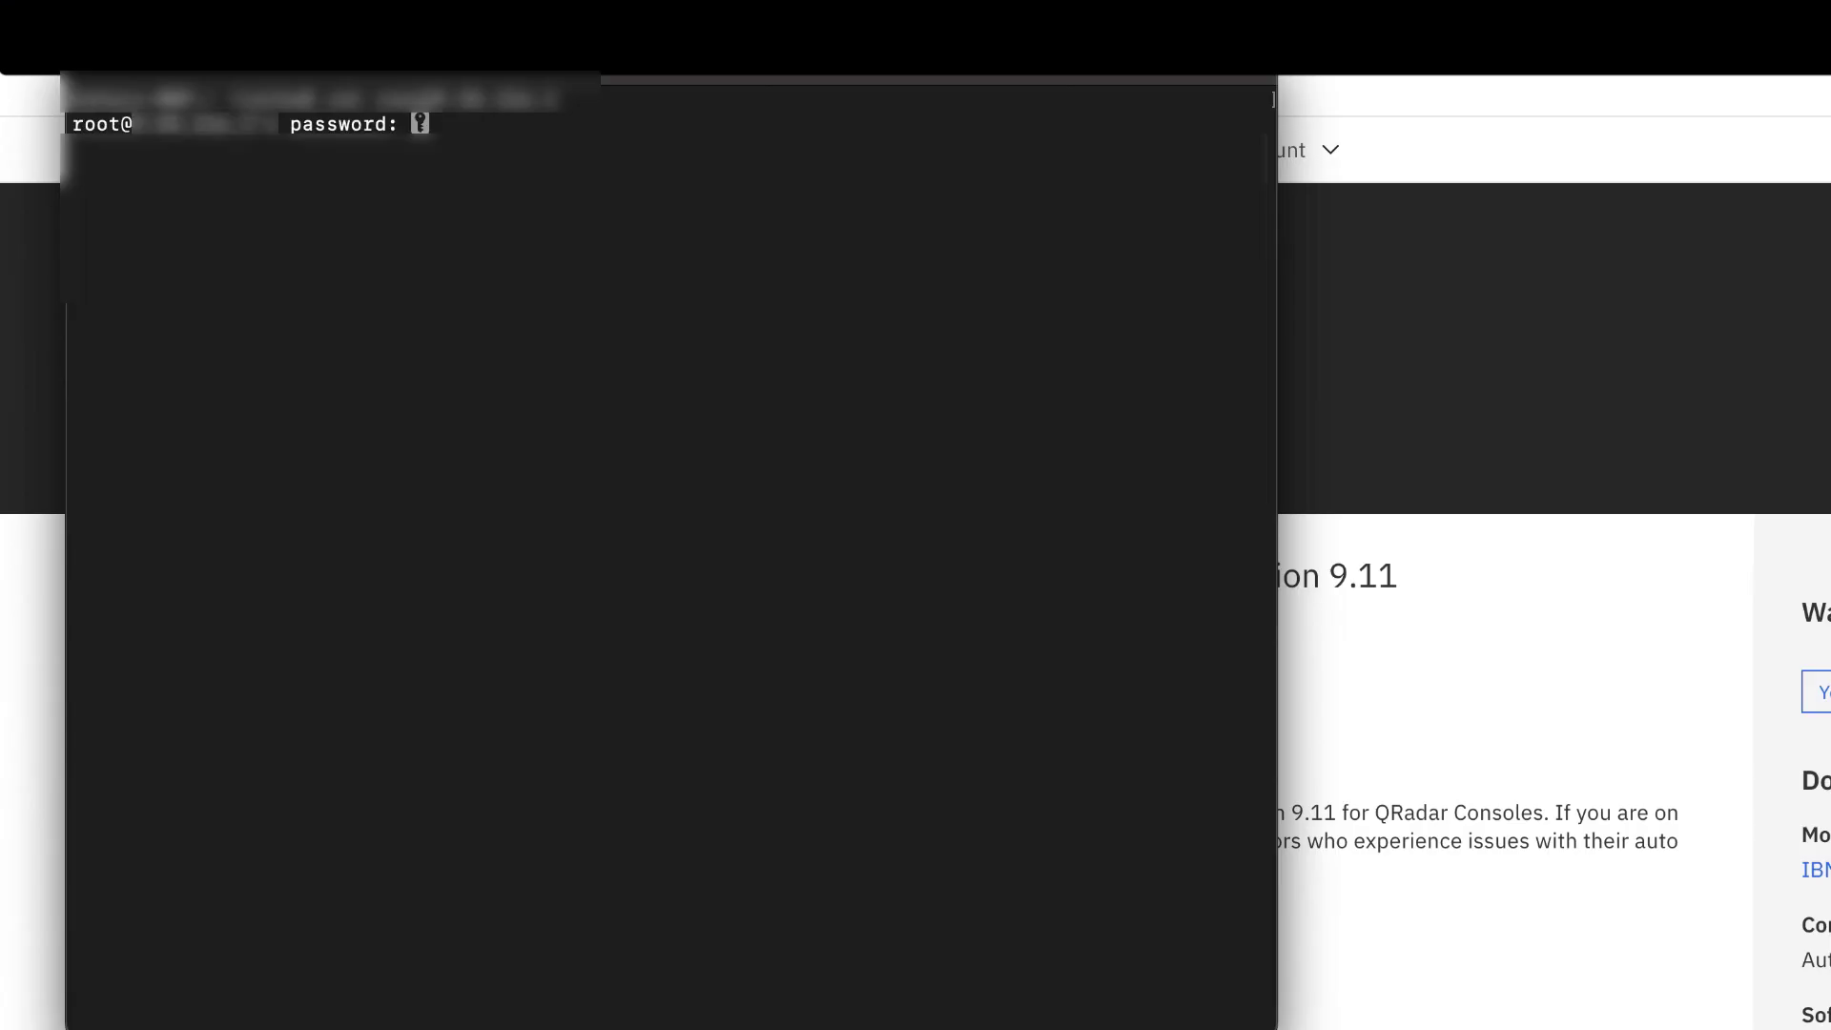
- Log in as root, go to /store/autoupdates and delete au-cert.pm, answering yes
key("Return")
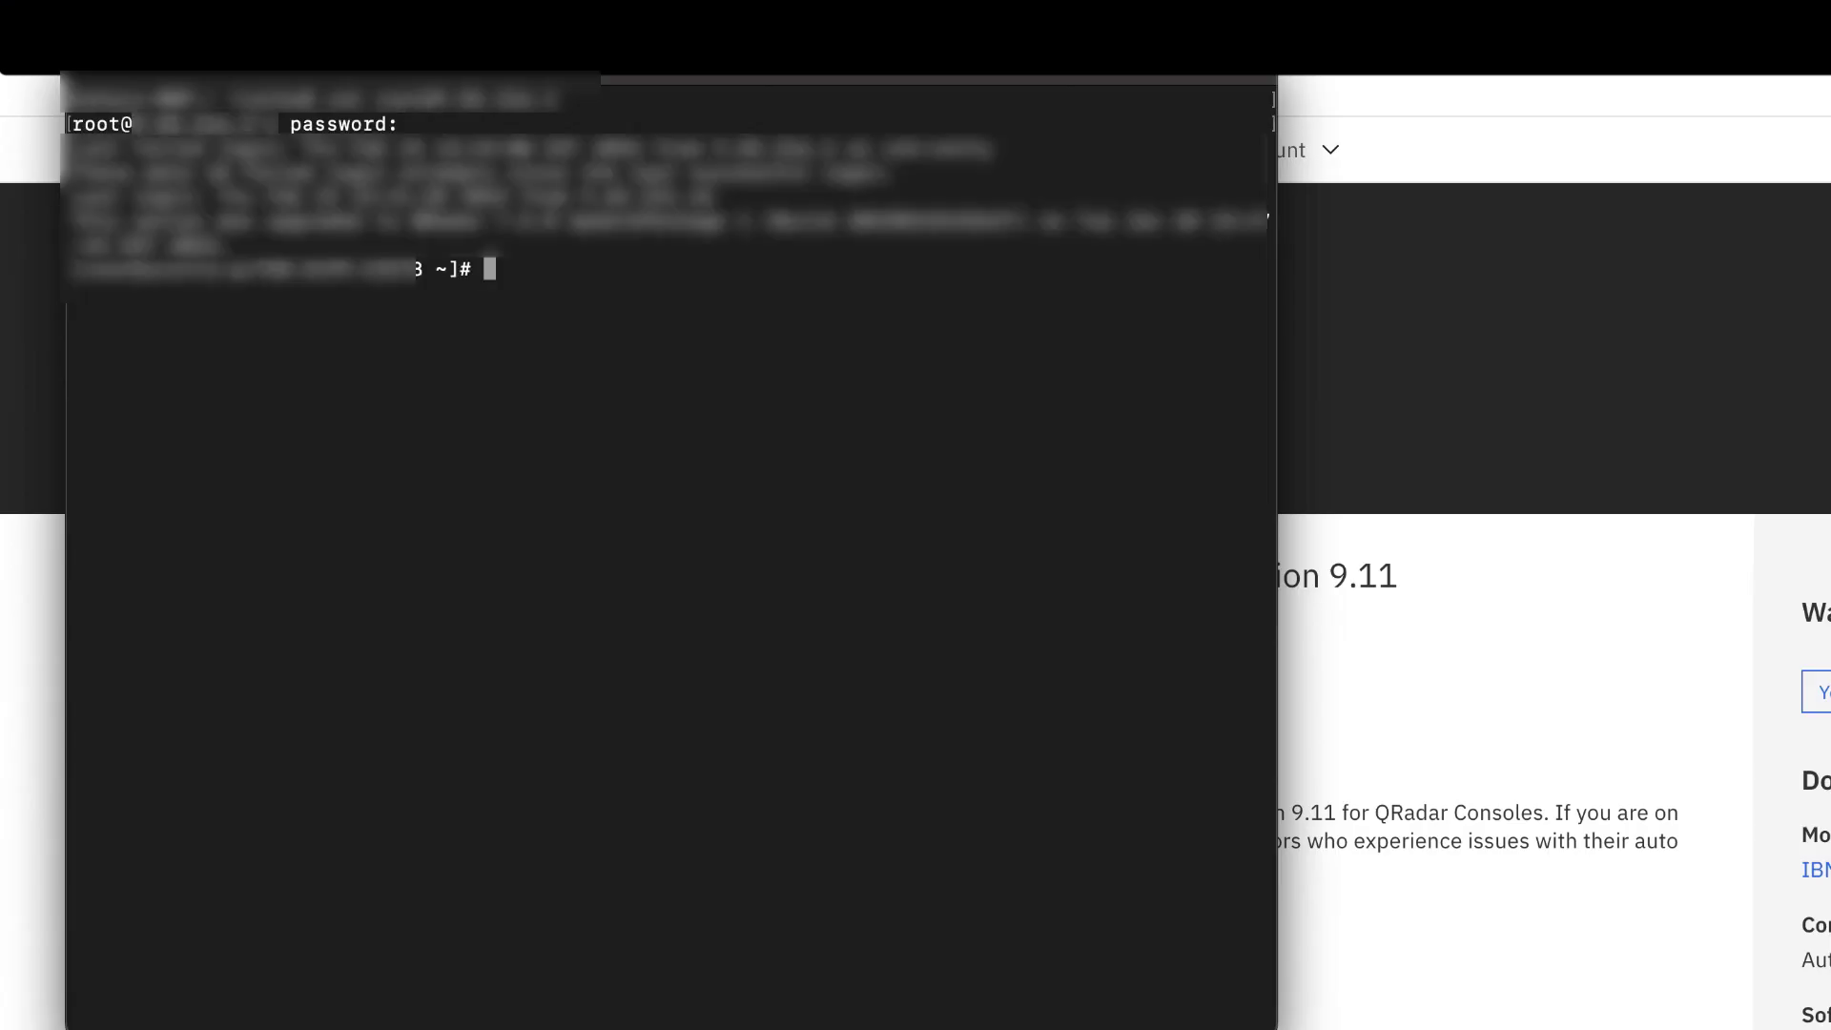
type("cd /store/auto")
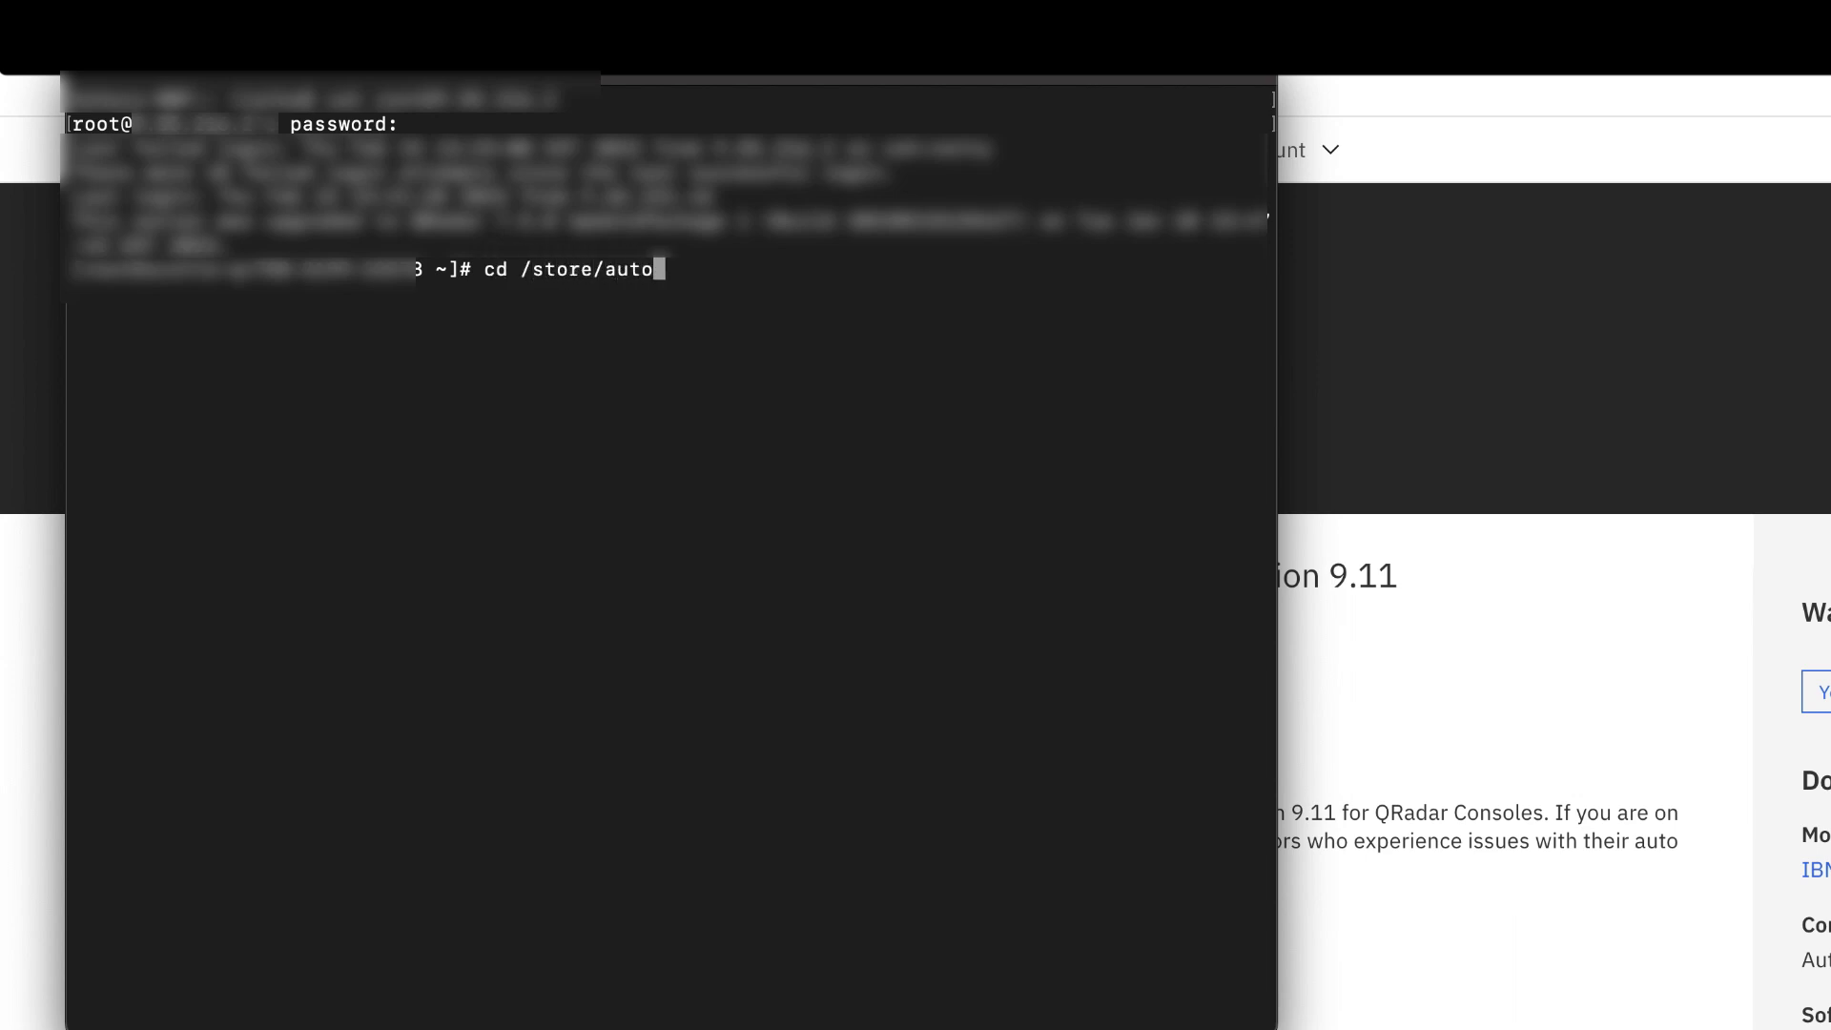
type("updates")
key("Return")
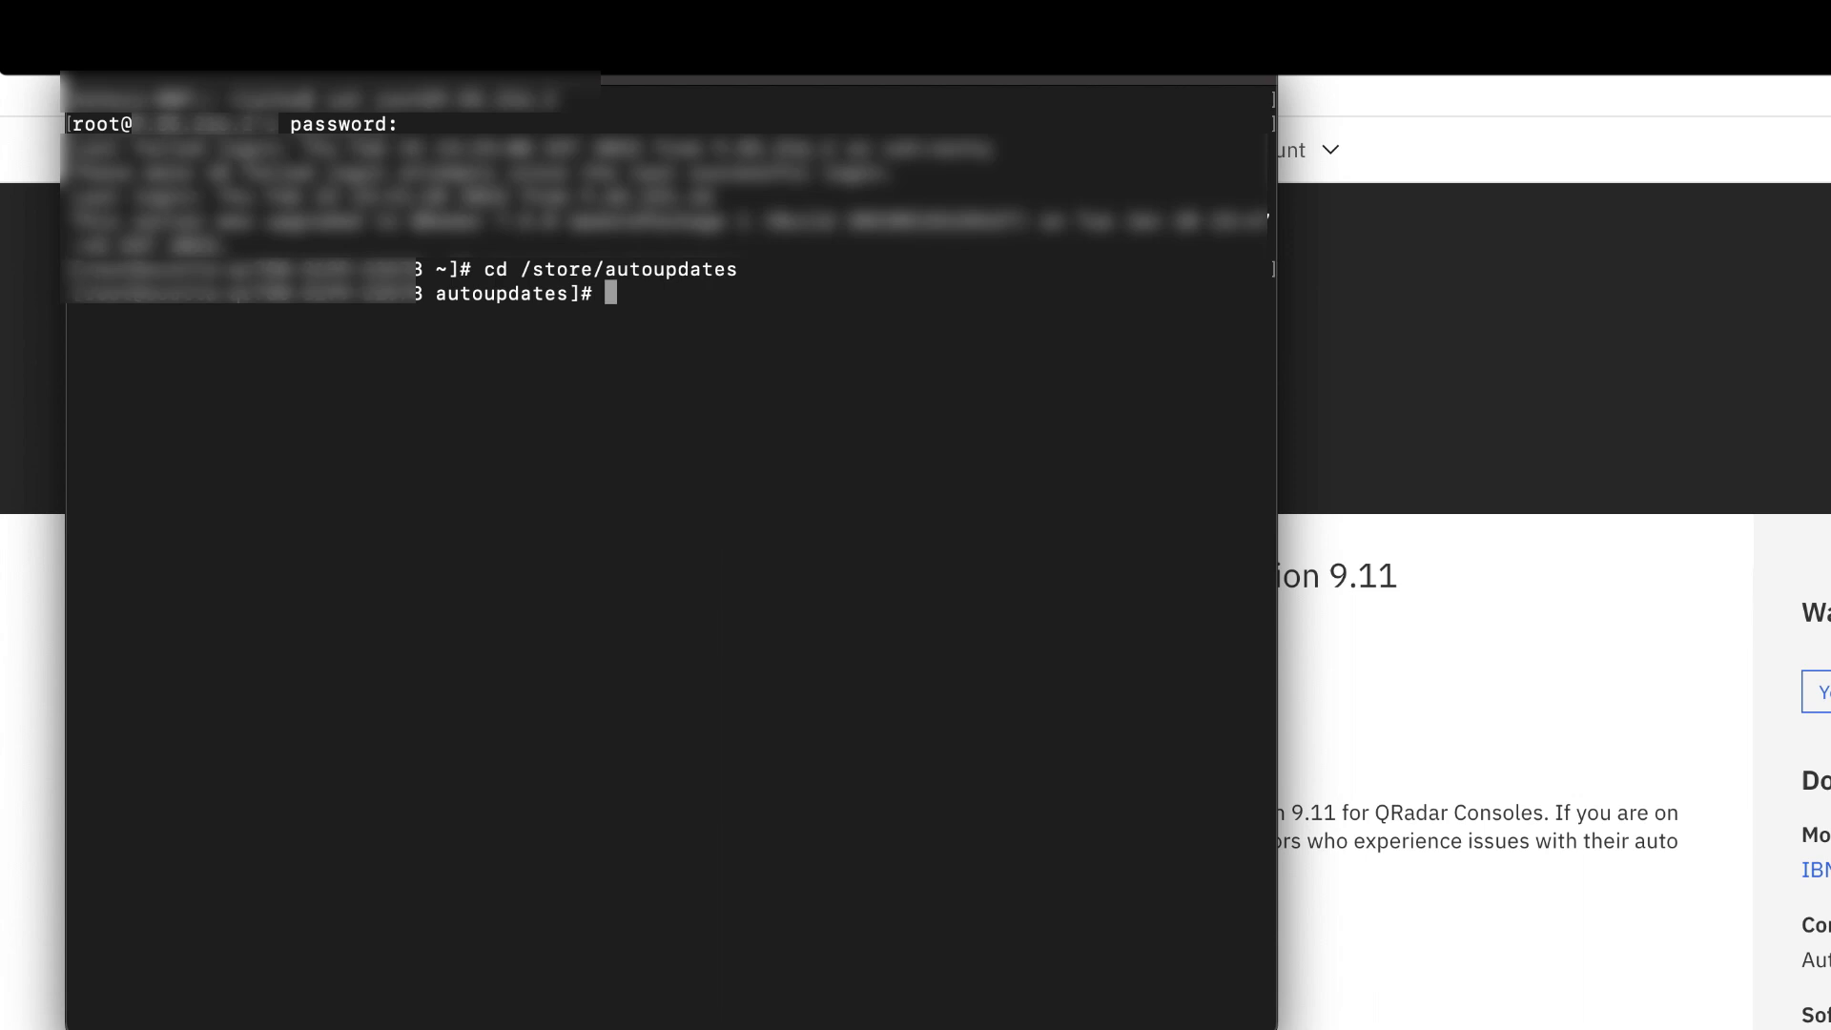
type("rm au-cert.pm")
key("Return")
type("yes")
key("Return")
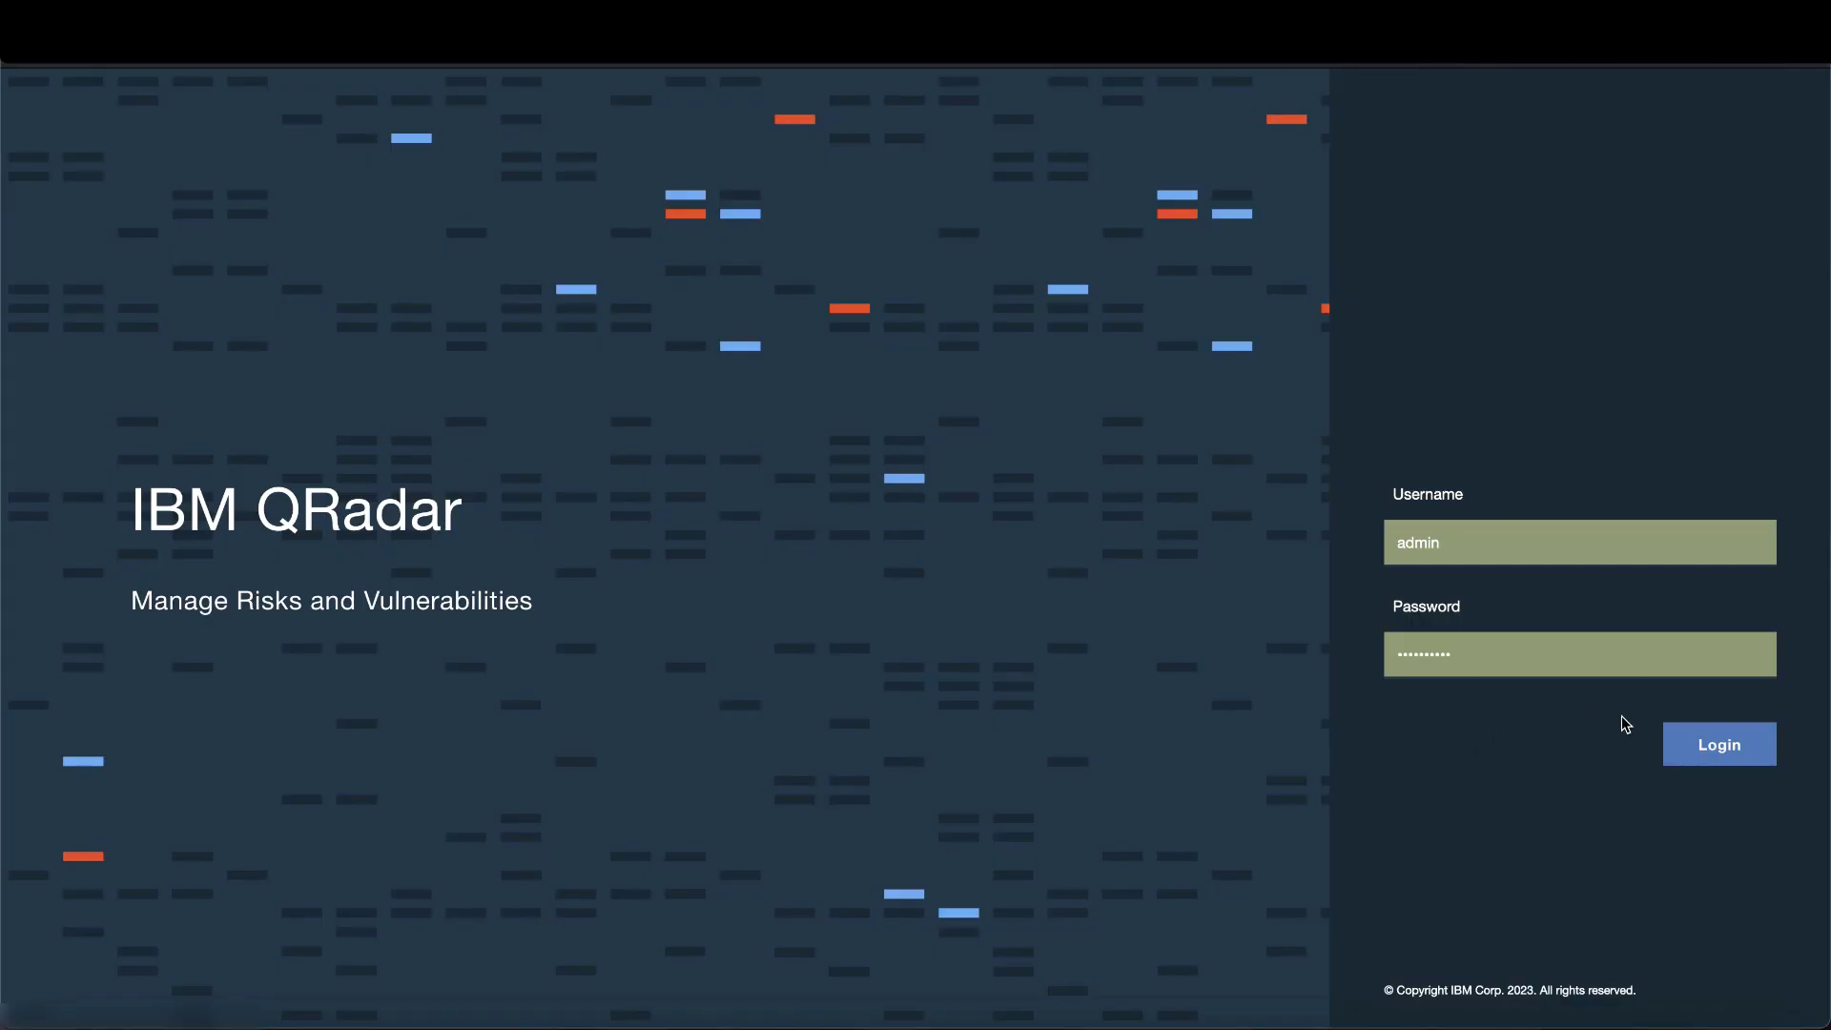
- Sign back into QRadar and trigger Get New Updates from Admin > Auto Update, confirming the fetch
left_click(1716, 740)
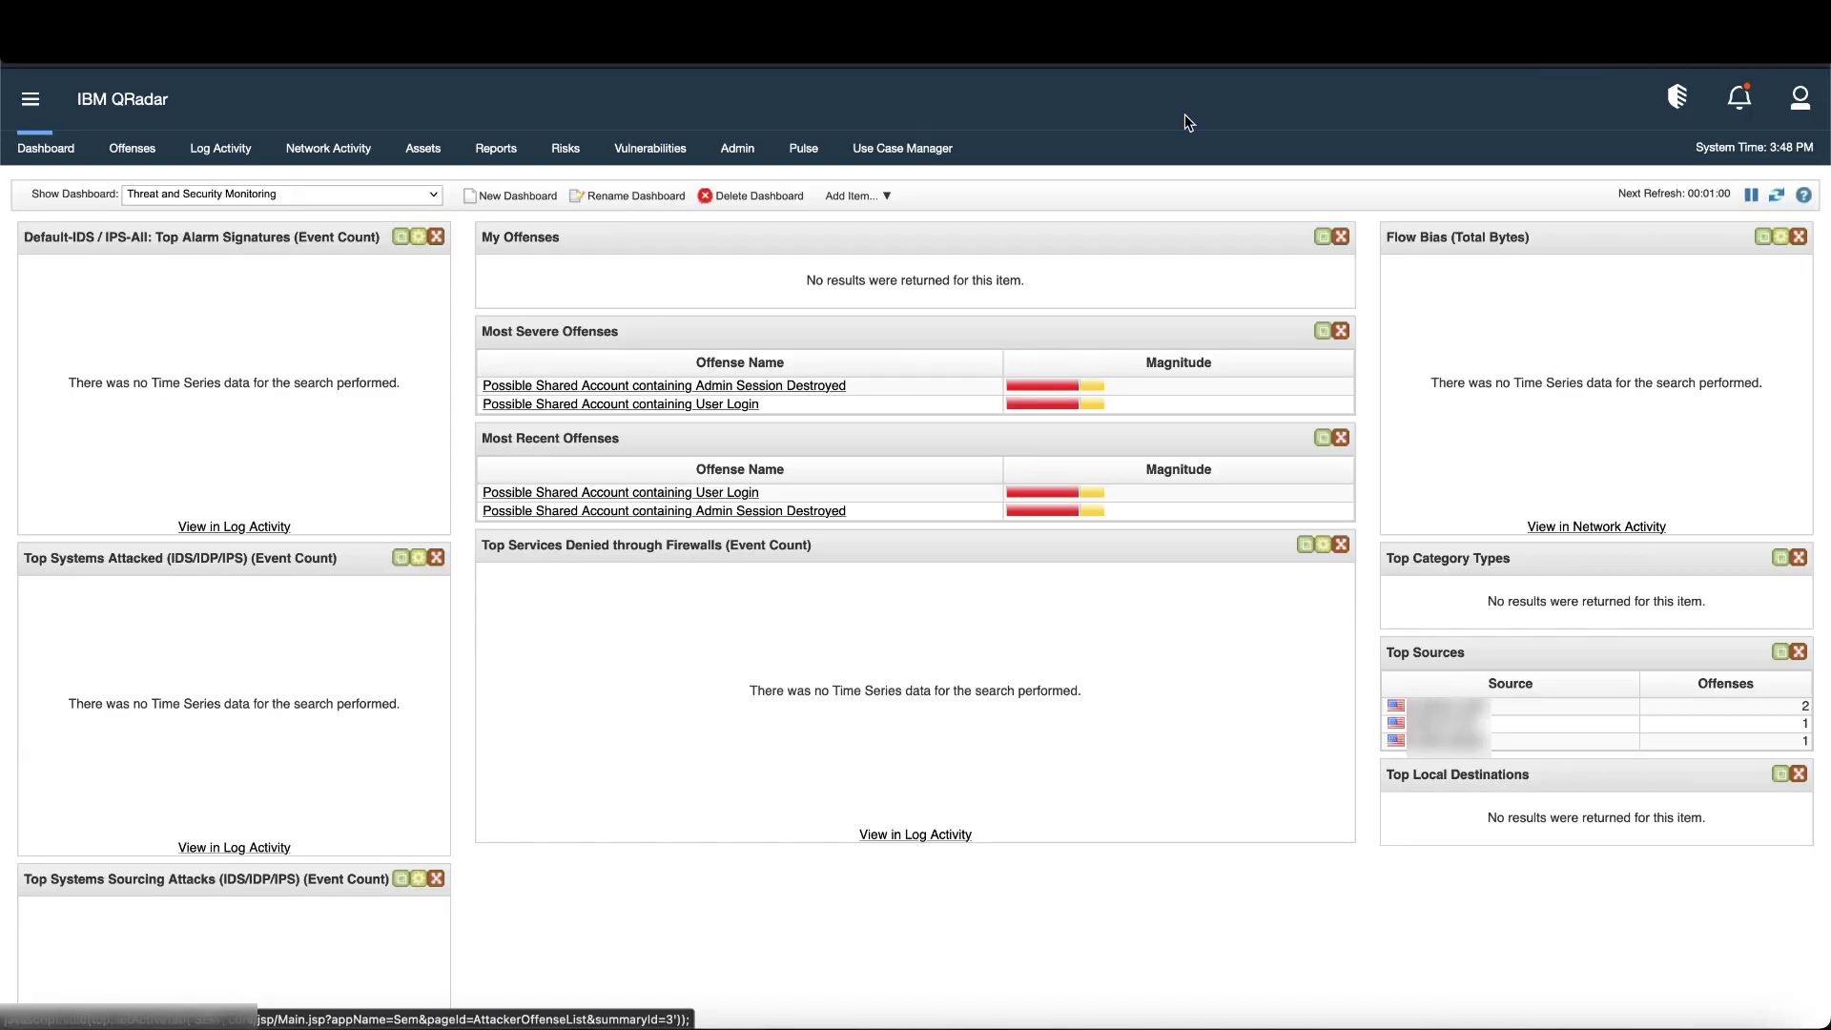
left_click(743, 152)
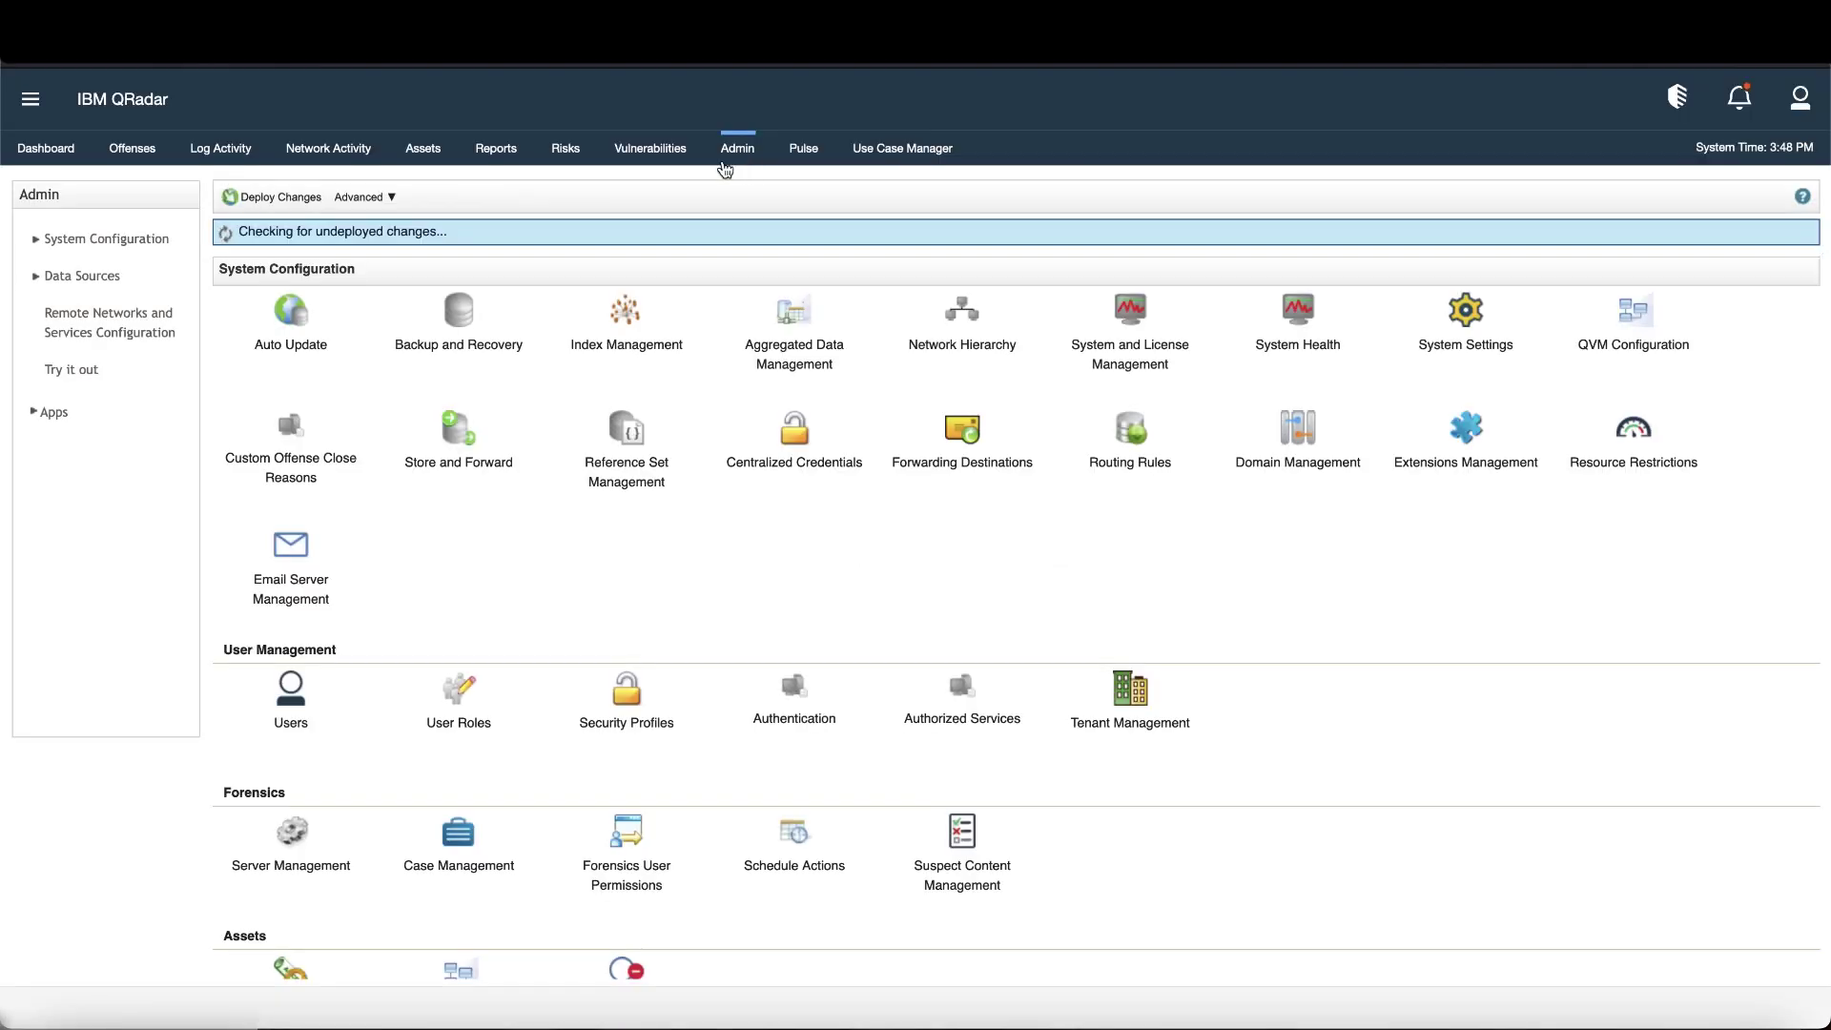
left_click(277, 335)
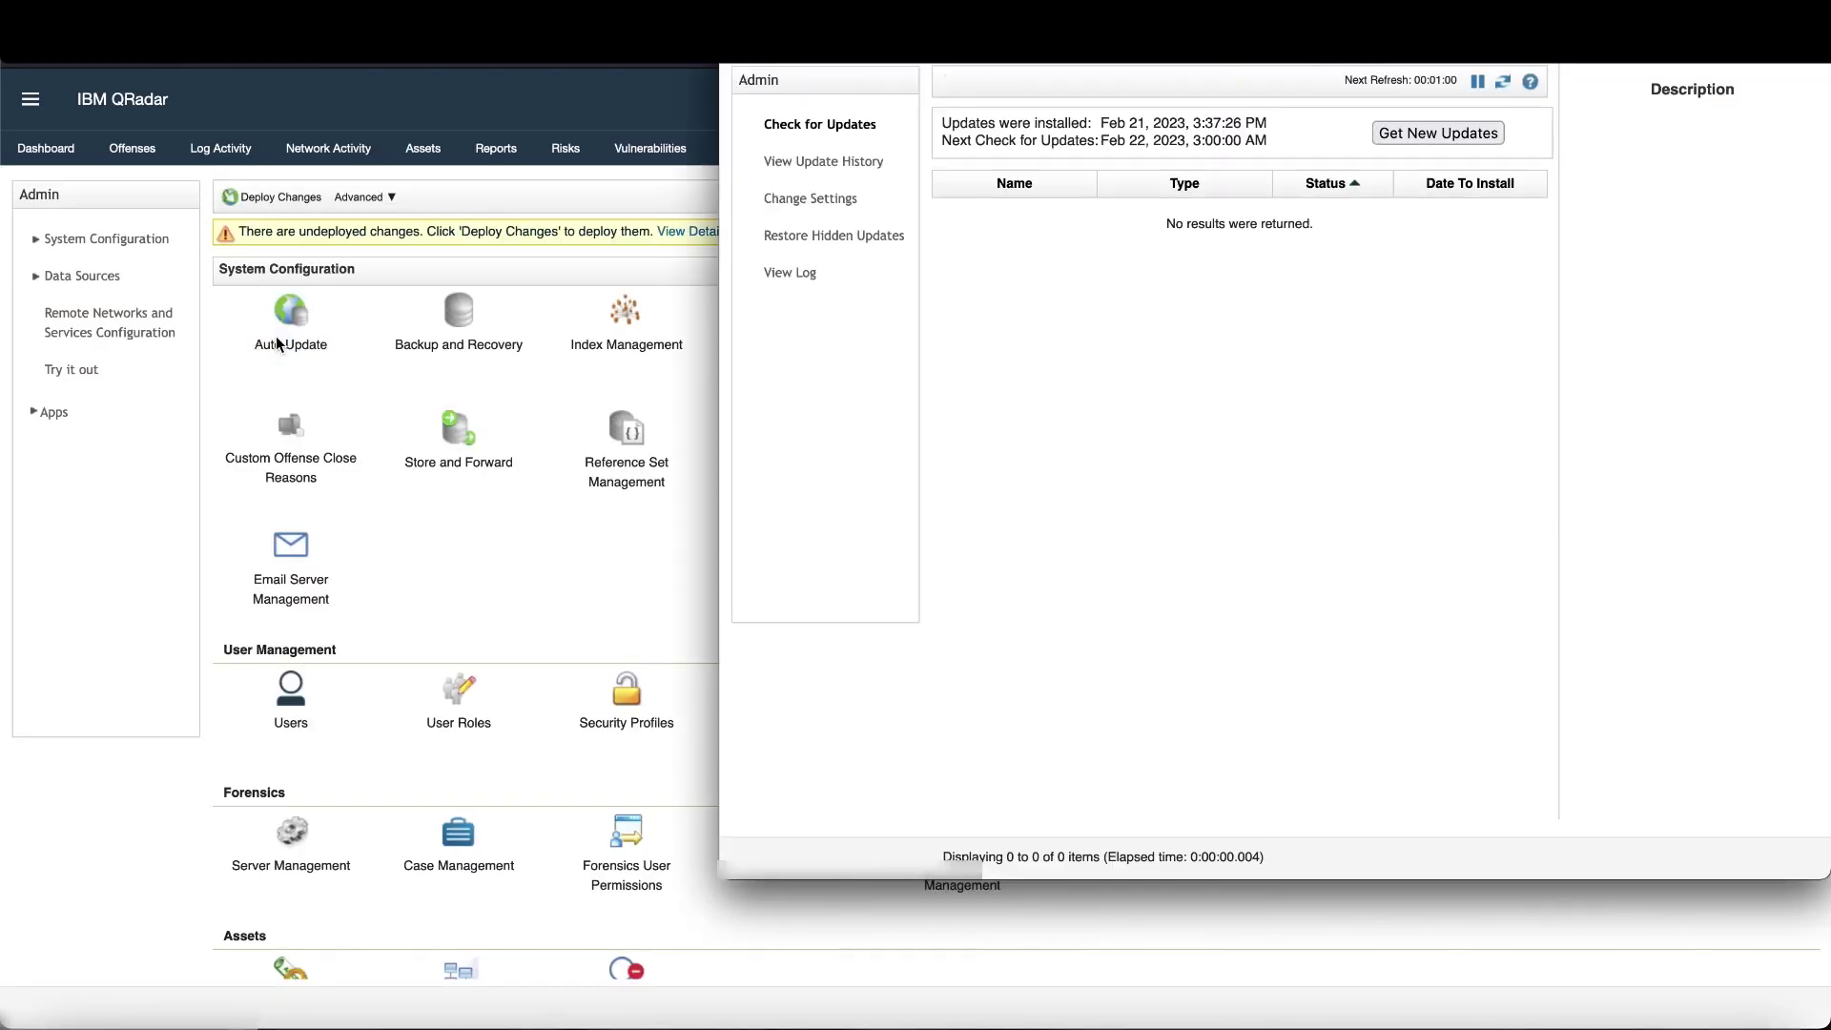
left_click(1428, 136)
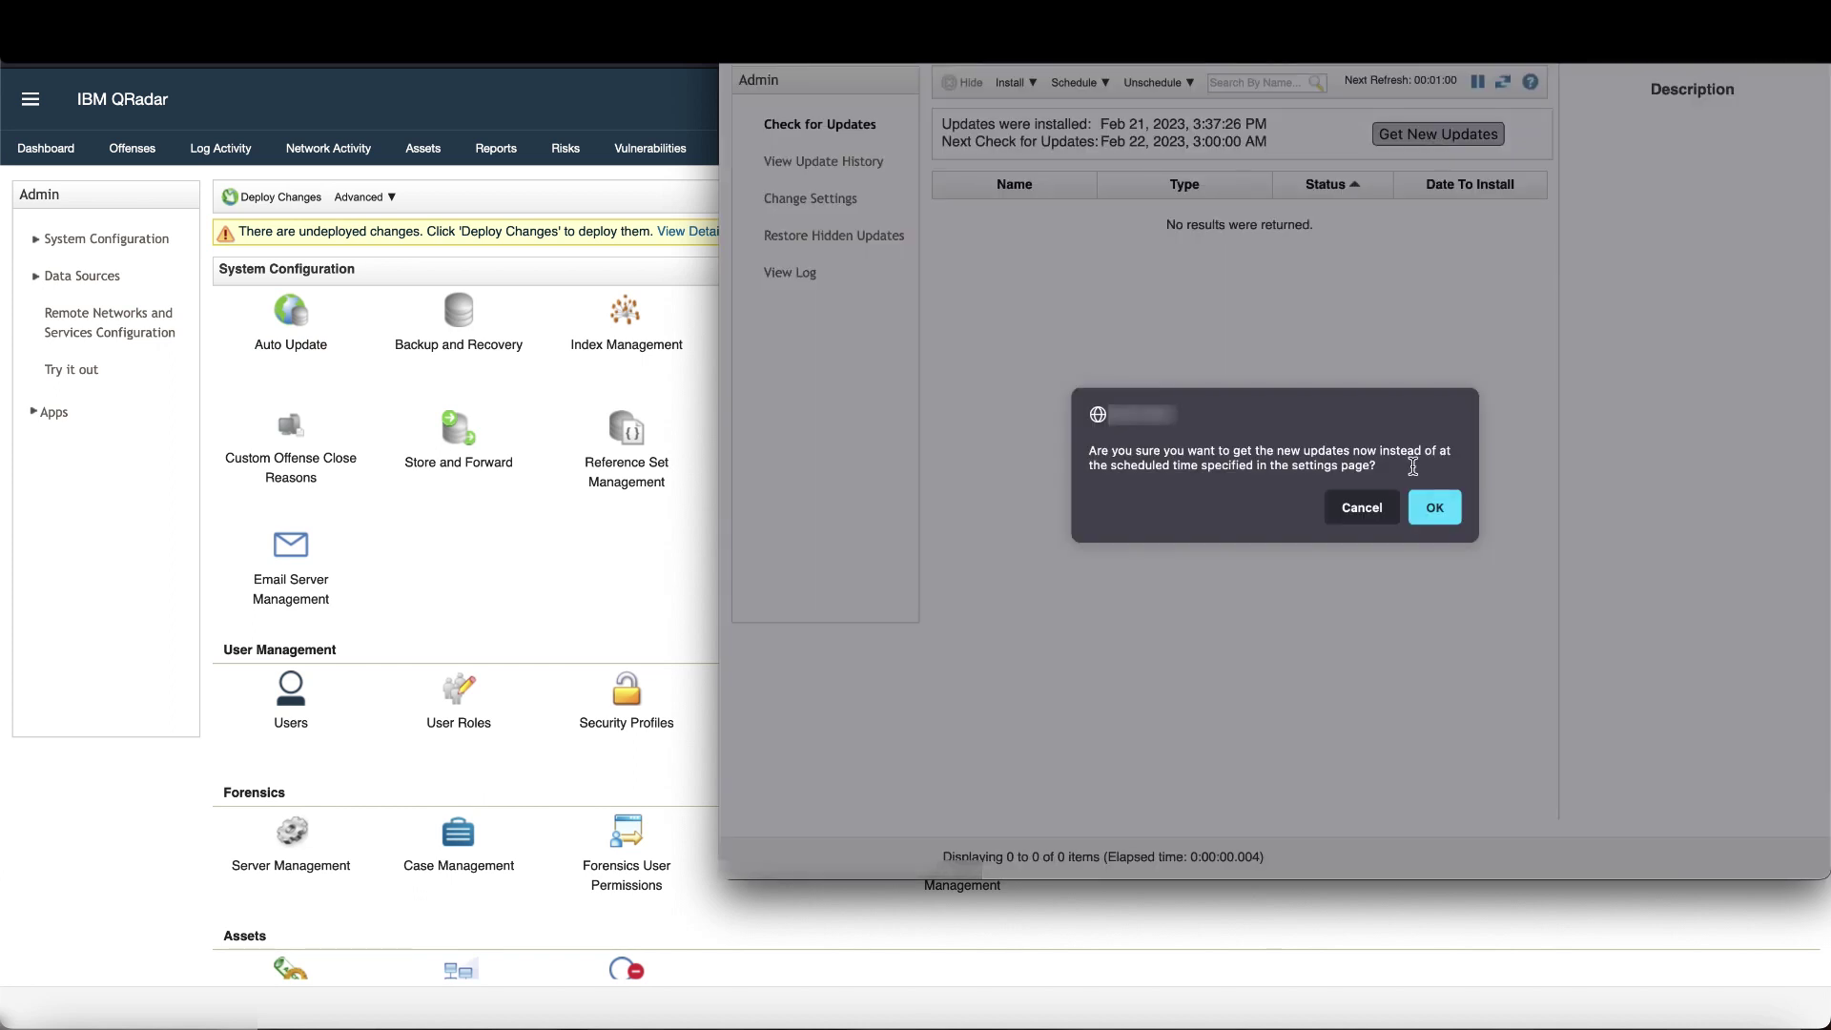
left_click(1430, 510)
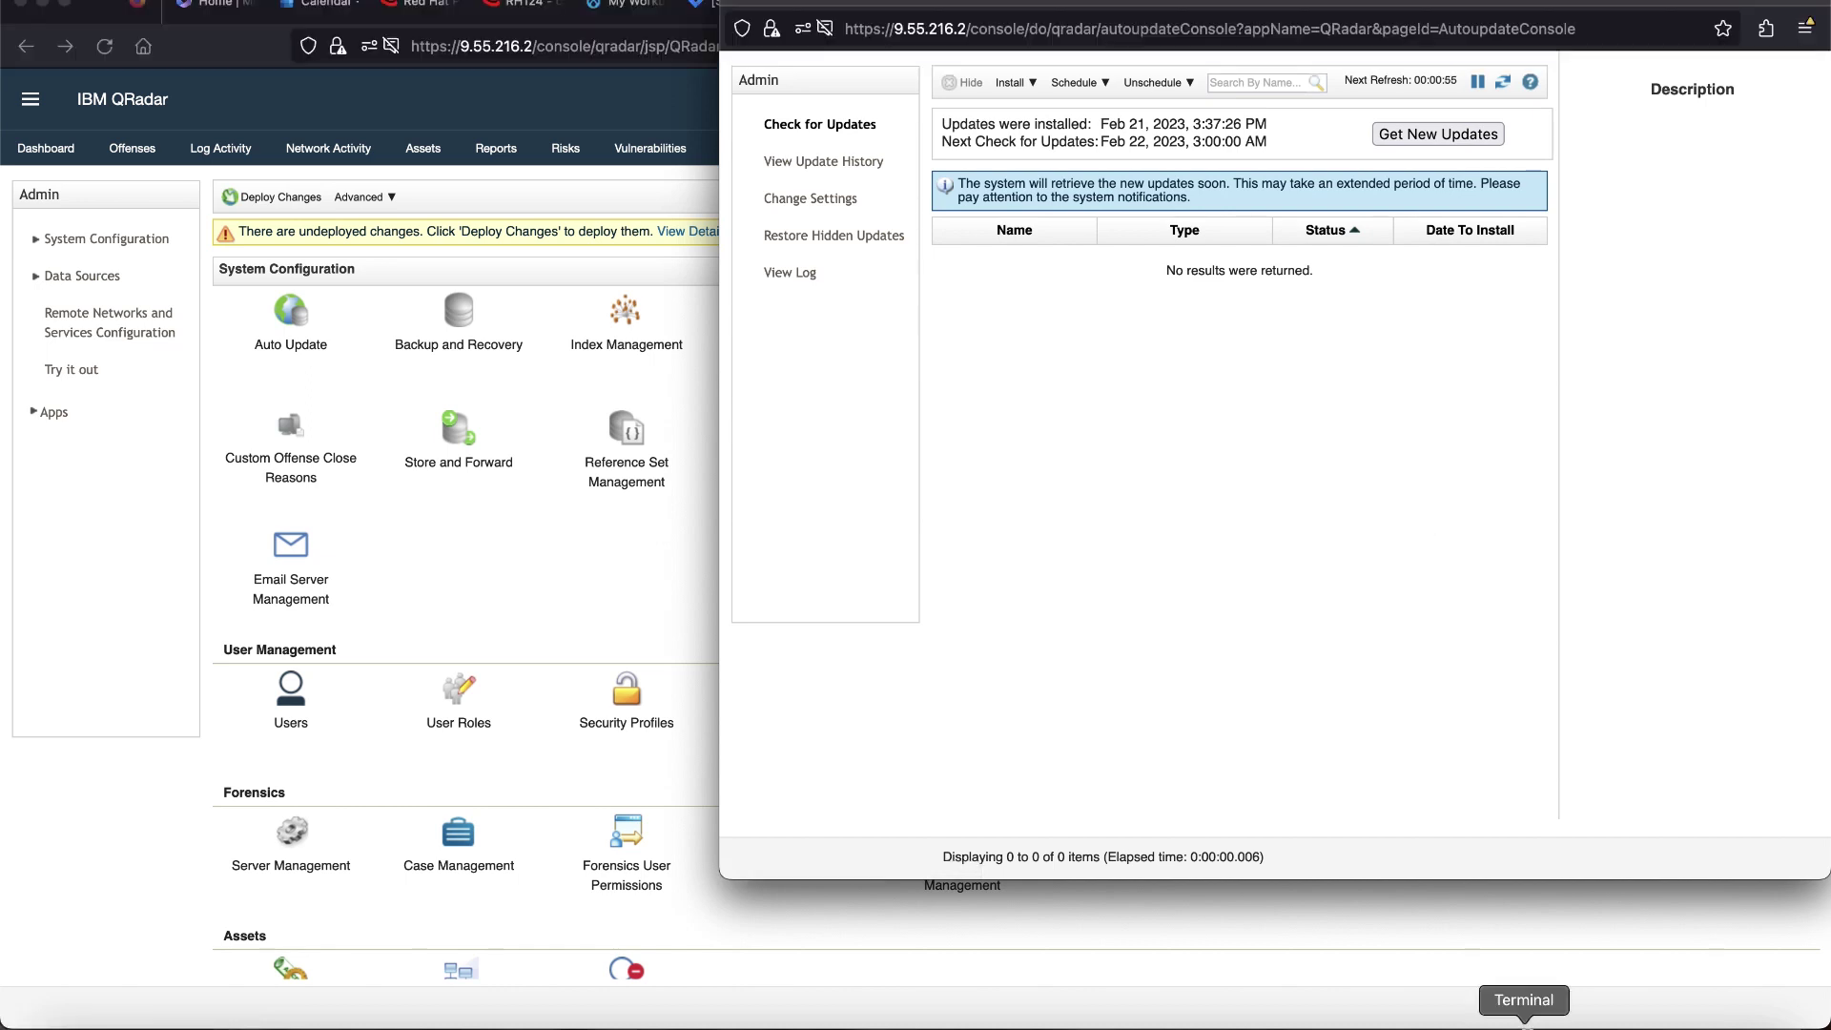
- Run /opt/qradar/bin/UpdateConfs.pl -v in Terminal to verify it reports version 9.16
left_click(1523, 1019)
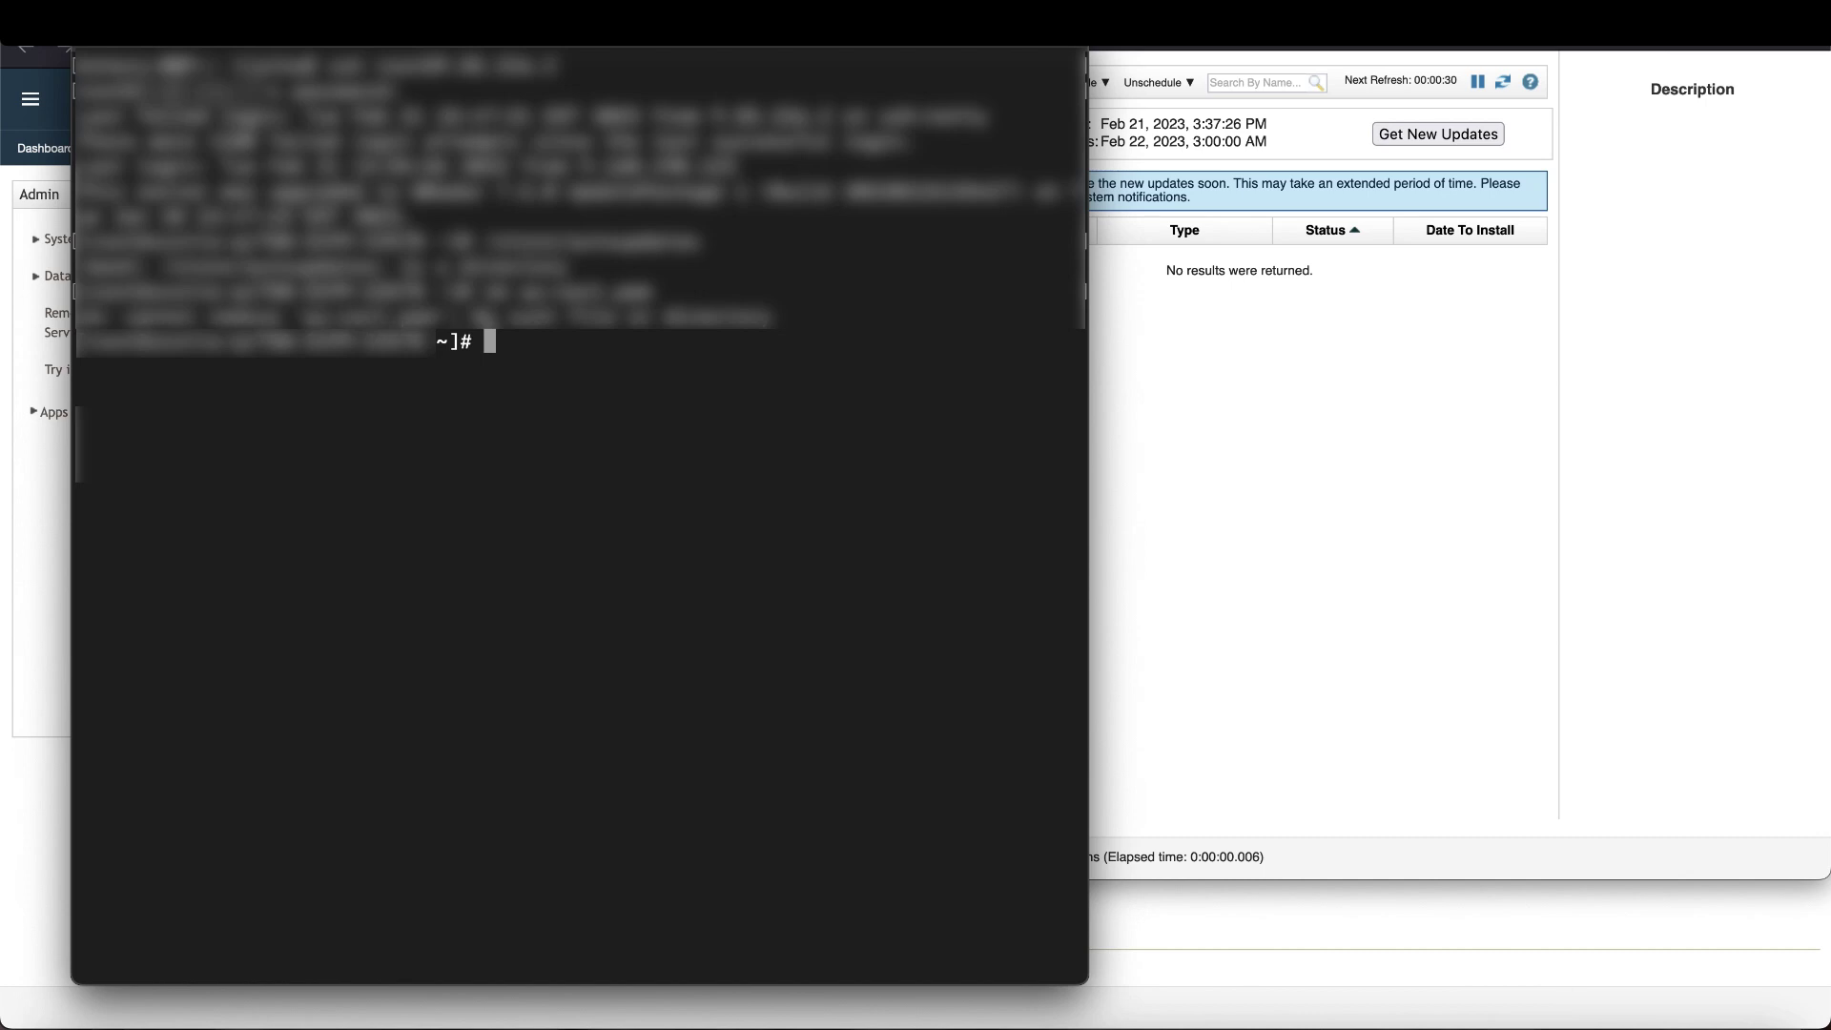
type("/opt/qradar/bin/UpdateConfs.pl -v")
key("Return")
key("Return")
key("Return")
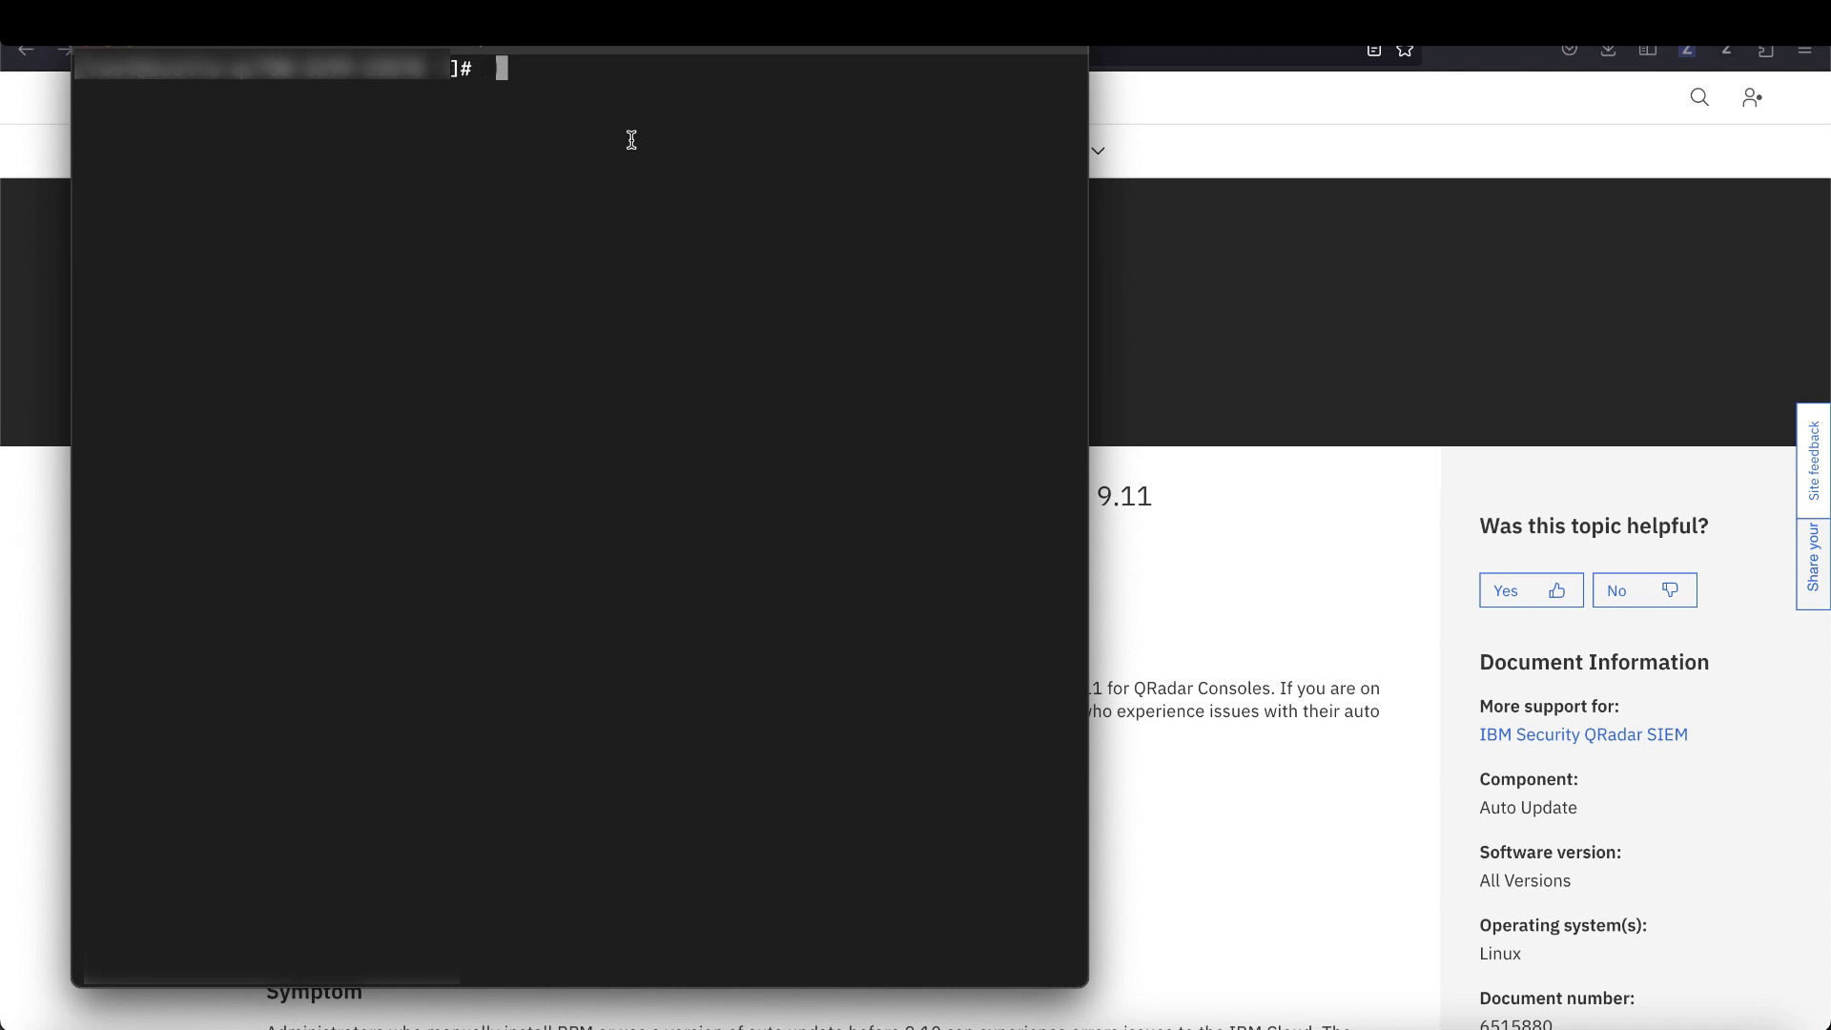
- Run UpdateConfs.pl -testConnect, getting Status 200 OK and a successful manifest_list_512 test download
type("/opt/qradar/bin/UpdateConfs.pl -testConnect")
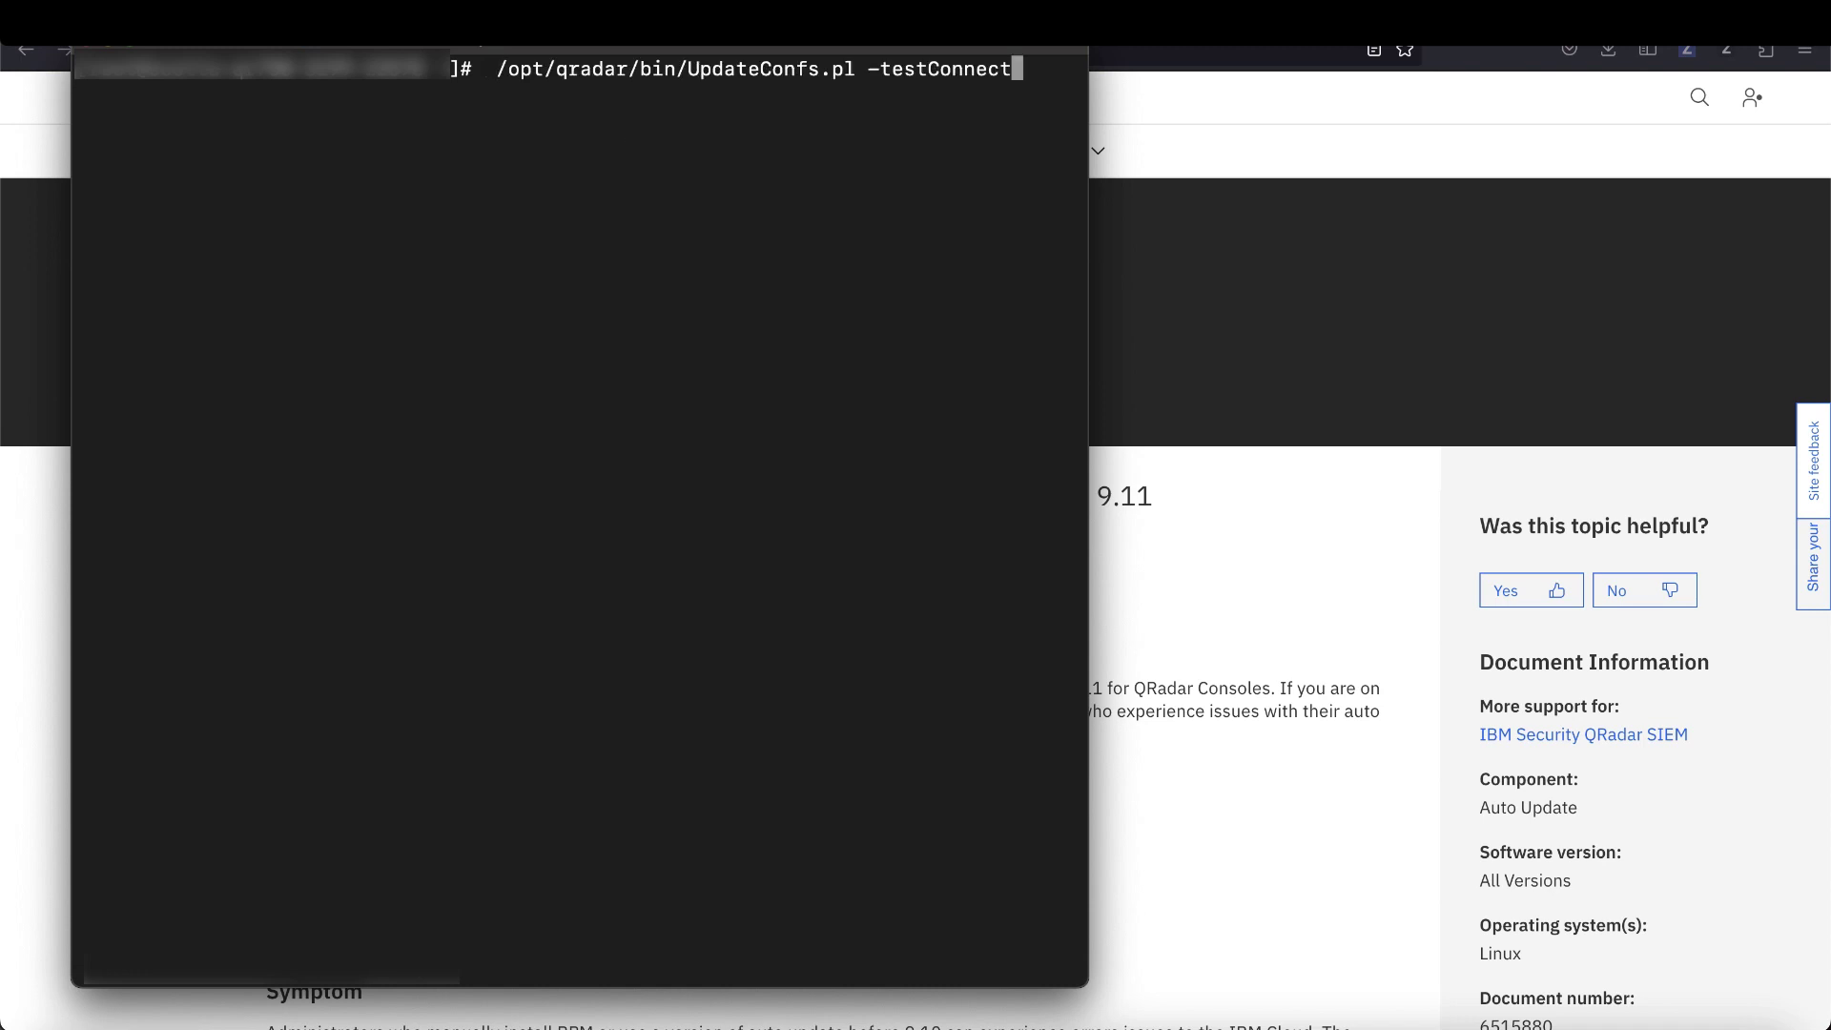
key("Return")
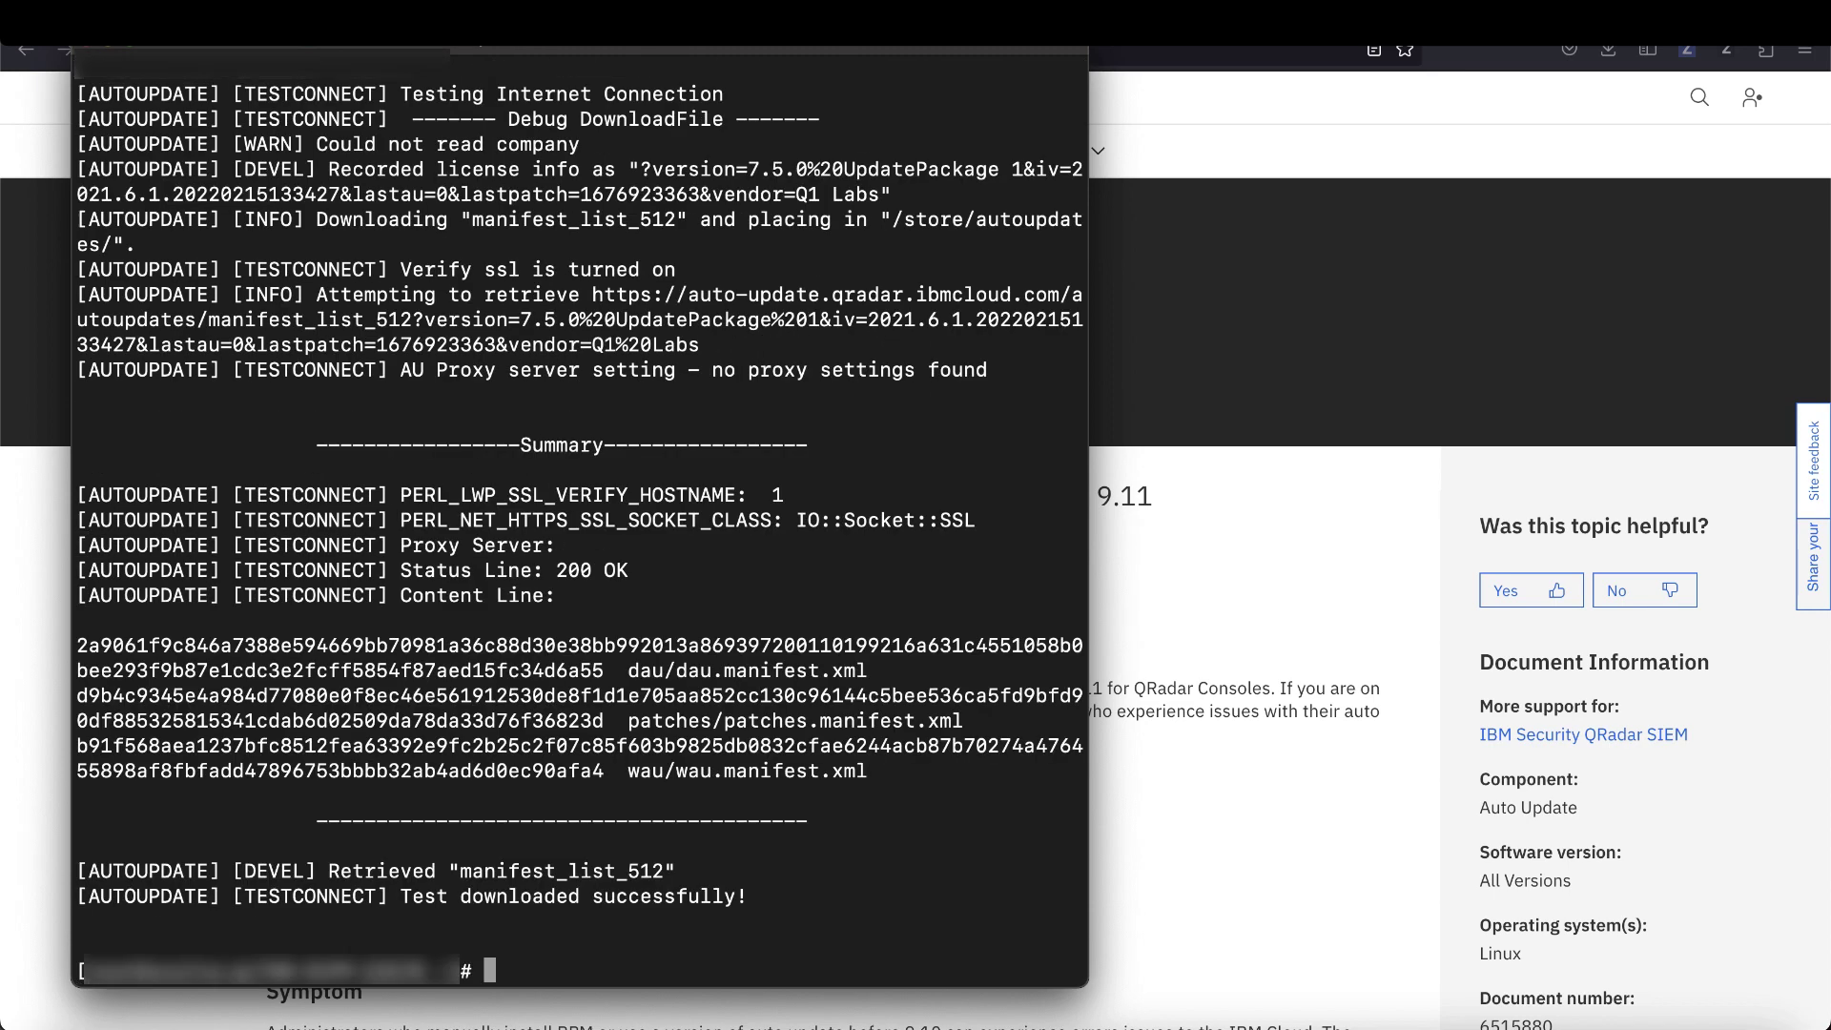